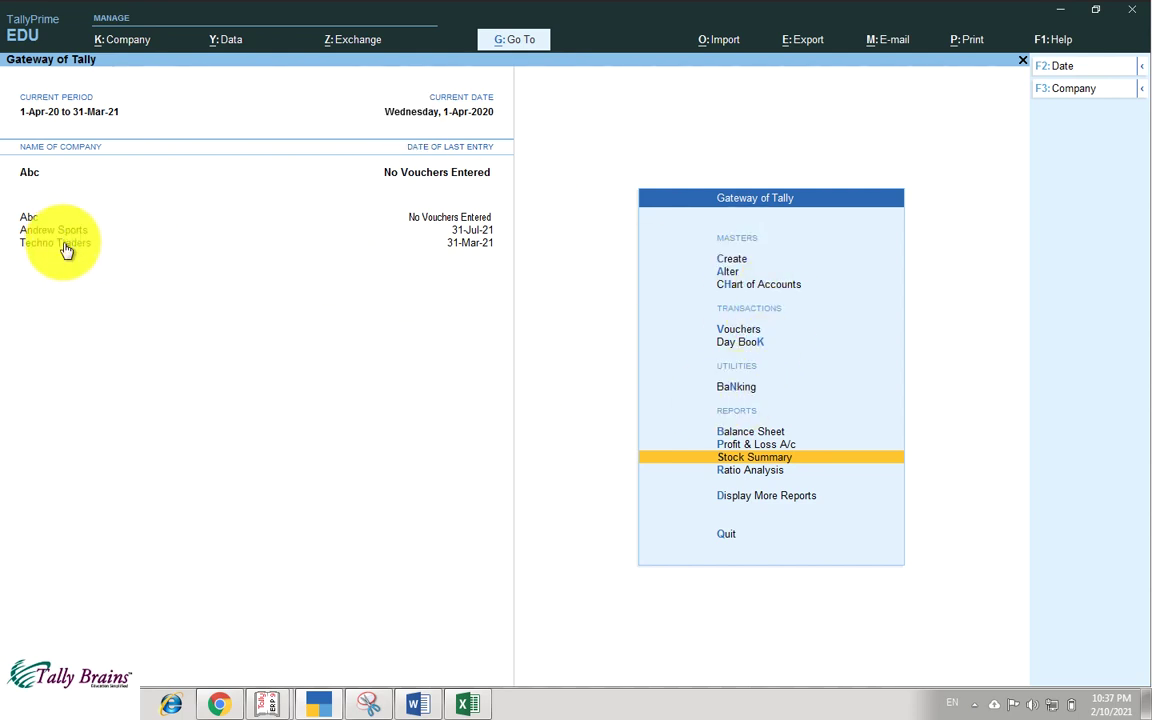
- Switch to the Techno Traders company and open its Stock Summary report
click(63, 244)
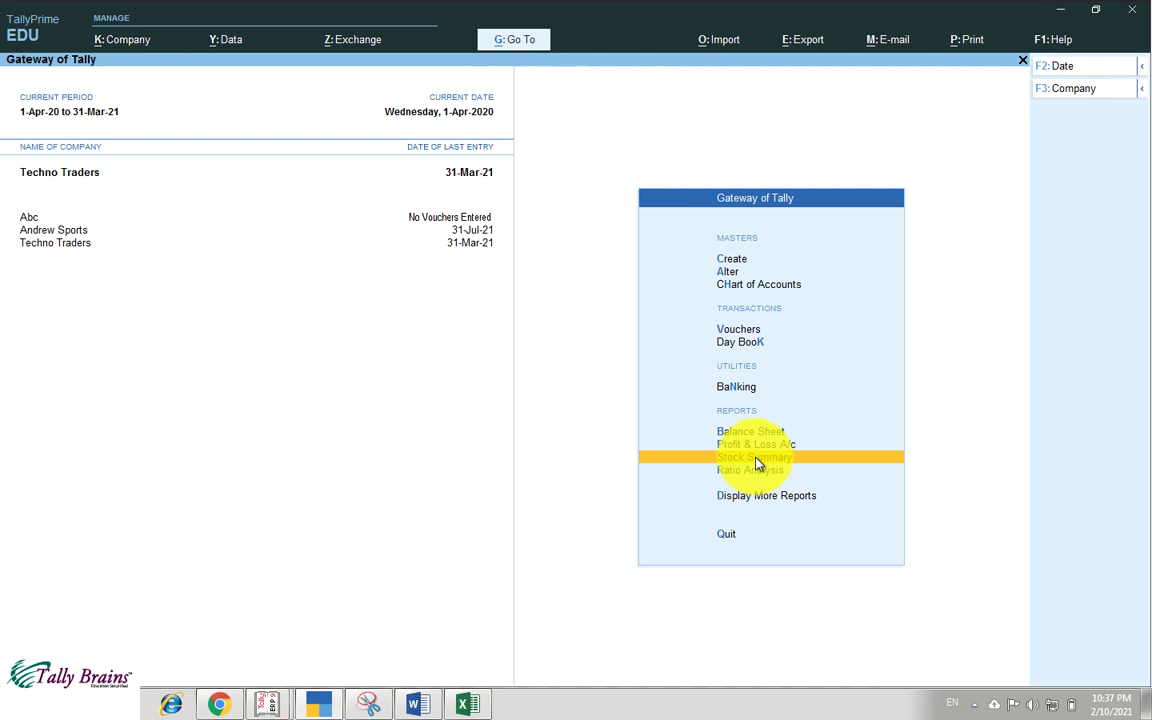
key(Escape)
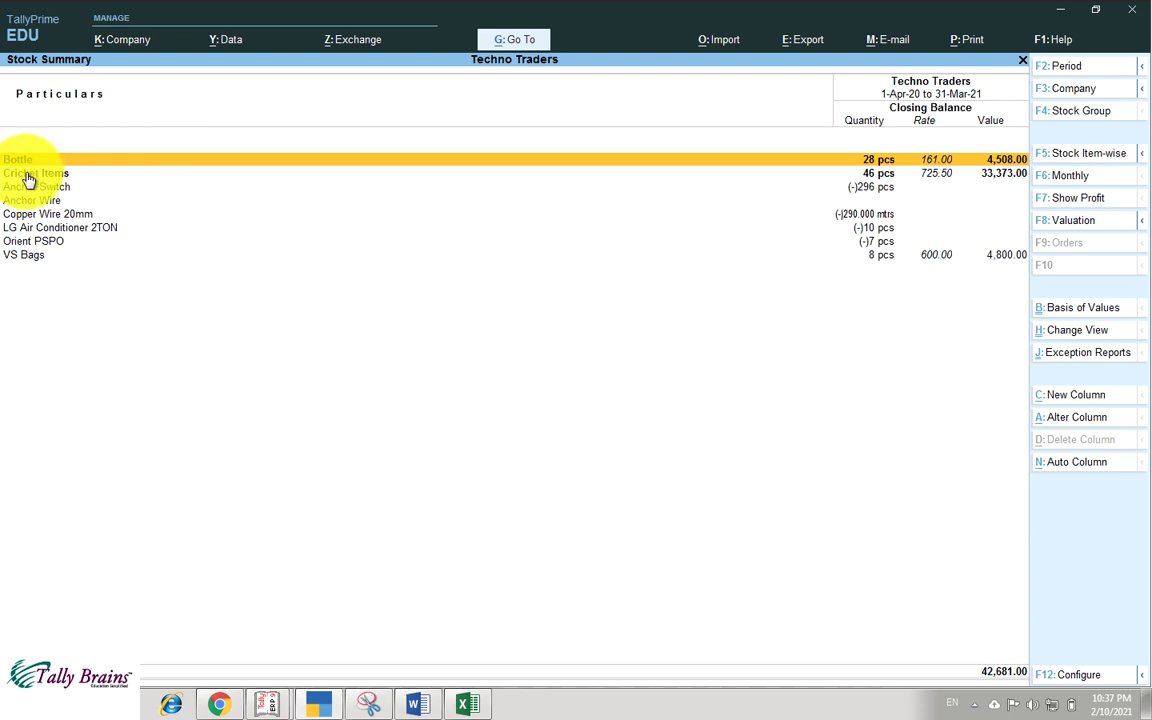
key(Return)
key(Escape)
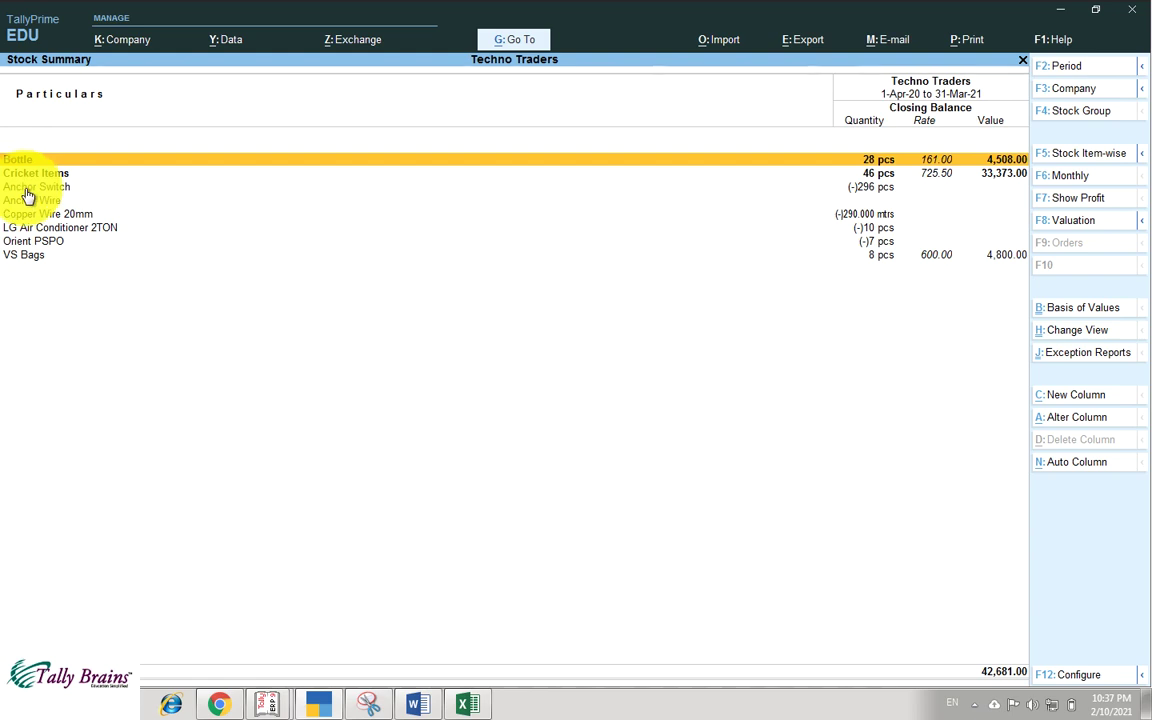
- View the Anchor Switch stock item's alteration form and leave it without changing anything
click(44, 189)
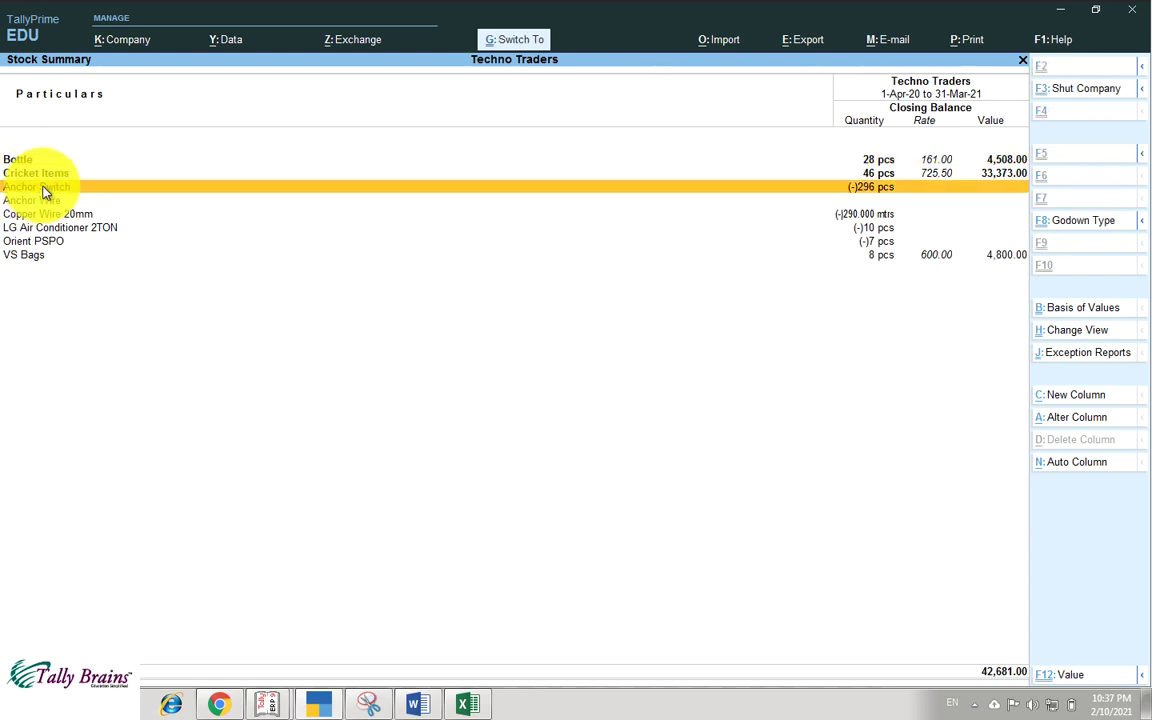
key(ctrl+Return)
key(Escape)
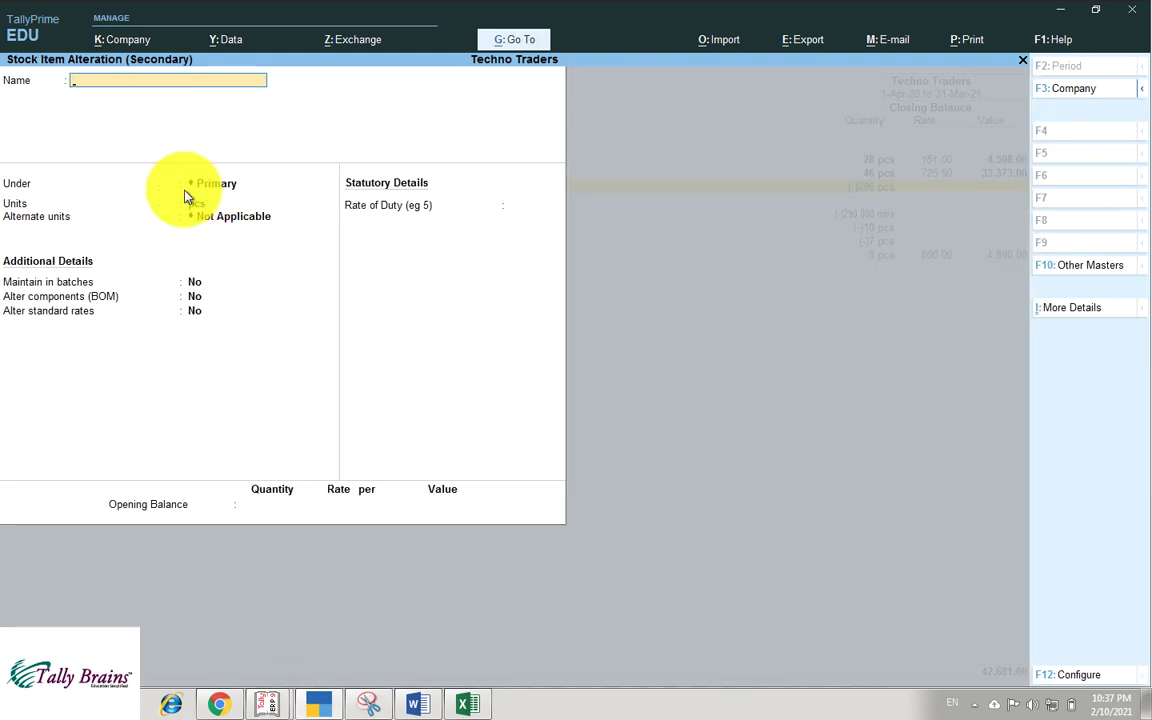
key(Escape)
key(y)
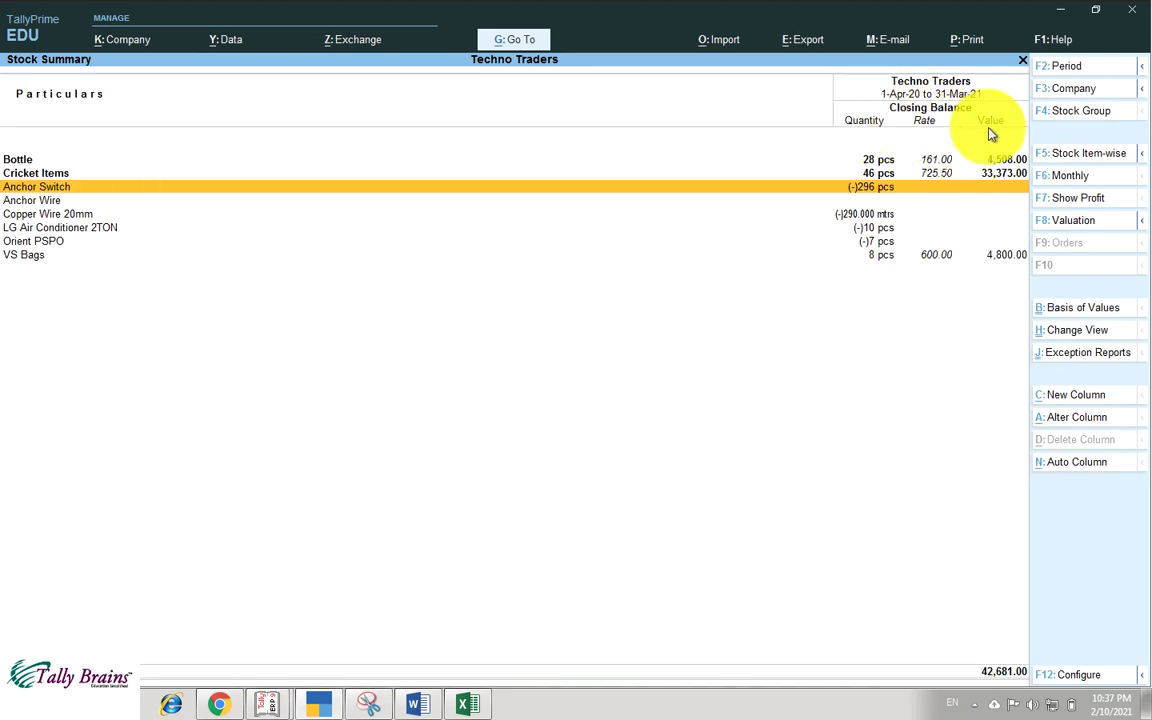
- Mark the report rows from Anchor Switch through LG Air Conditioner 2TON and clear the marking
key(Down)
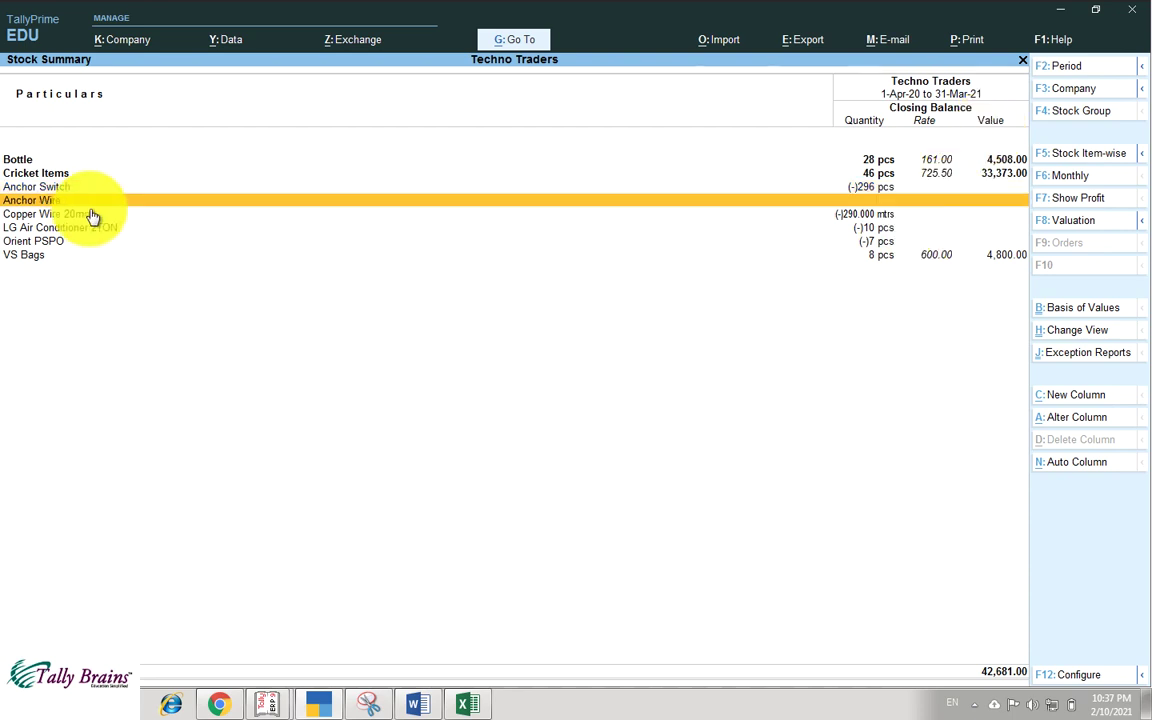
key(Up)
key(space)
key(shift+Down)
key(shift+Down)
key(shift+Down)
key(shift+Down)
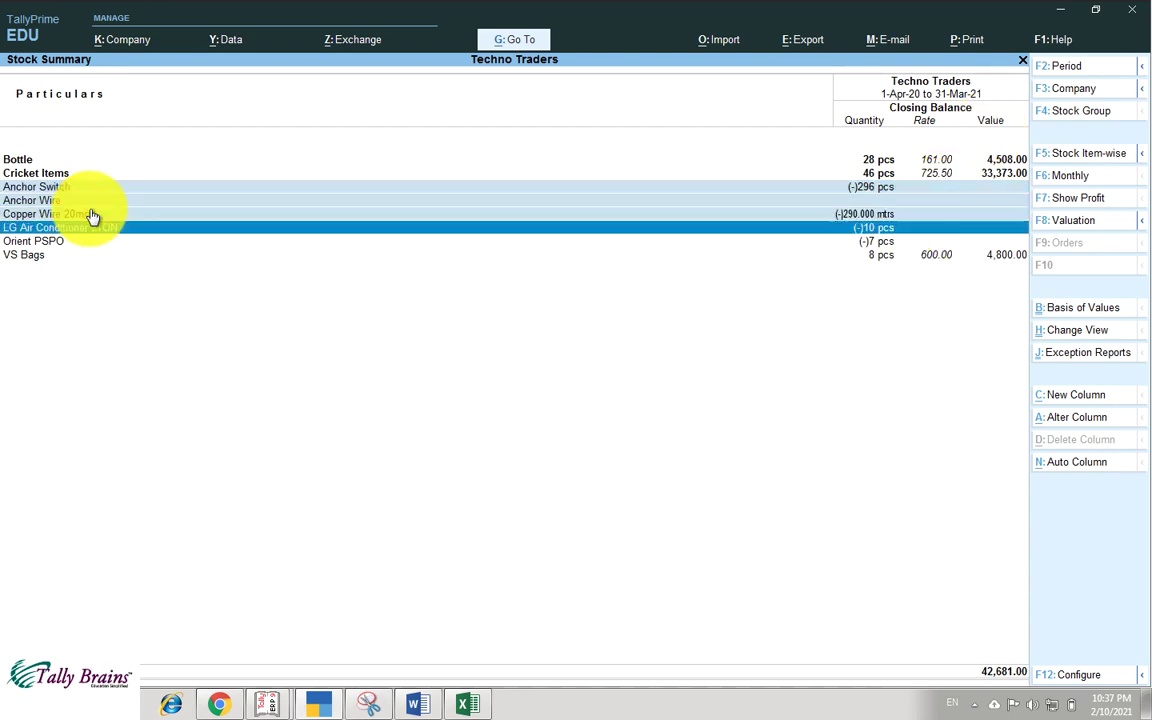
key(space)
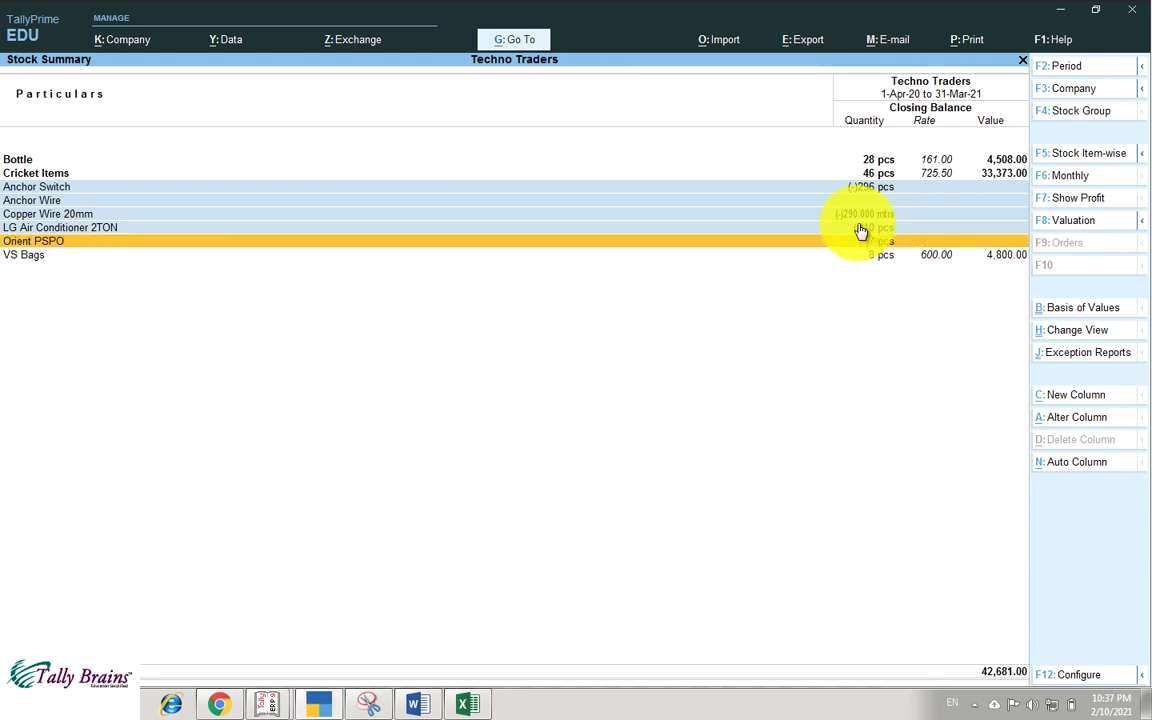
key(ctrl+space)
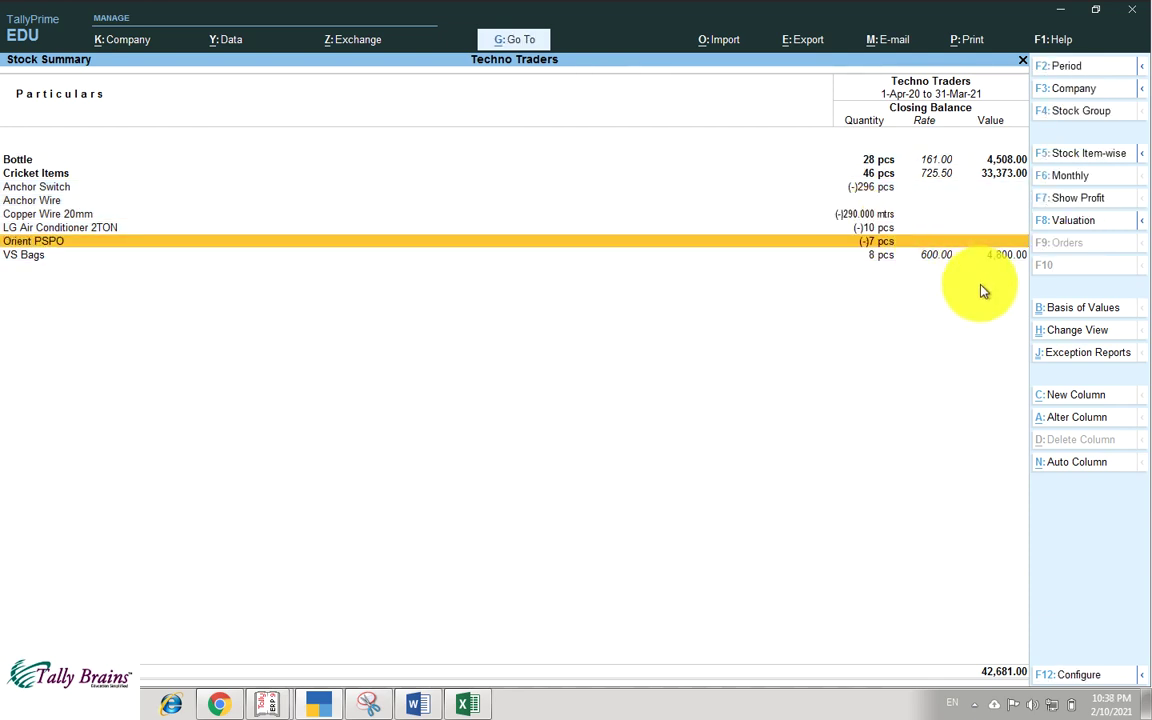
- Hide the quantity column by setting Show Quantity to No in the report configuration
click(1072, 684)
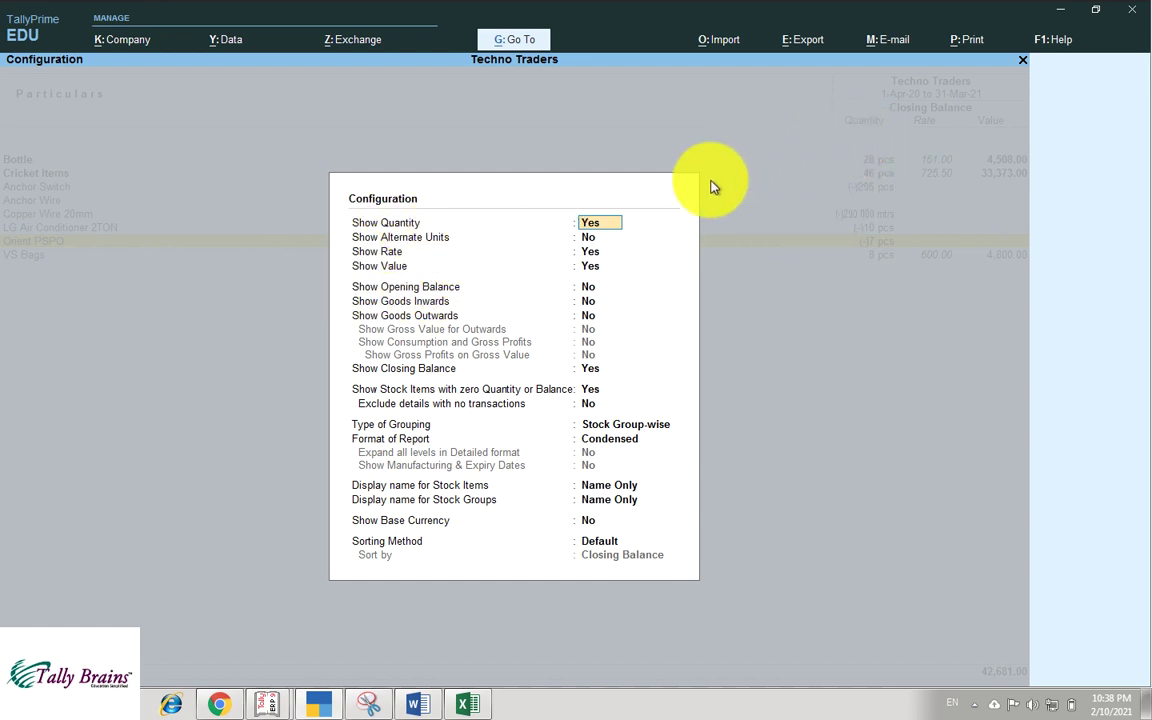
text(n)
key(ctrl+a)
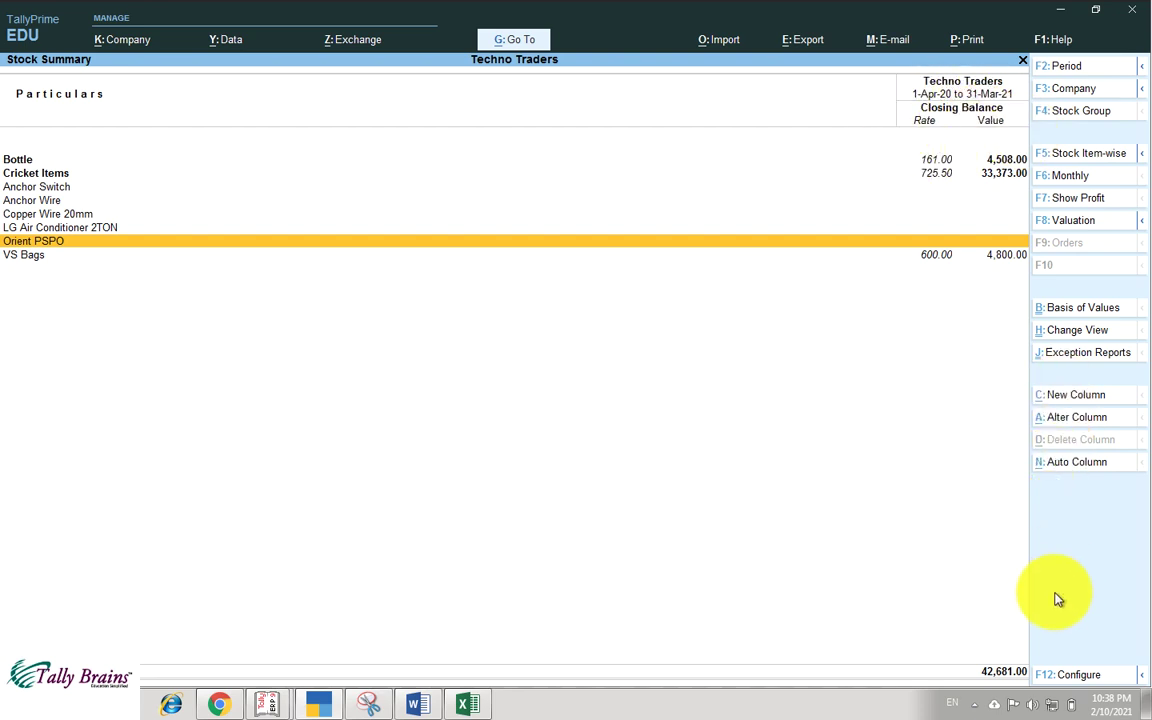
- Configure the Stock Summary with Show Quantity set to Yes, and Show Rate and Show Value set to No
click(1068, 675)
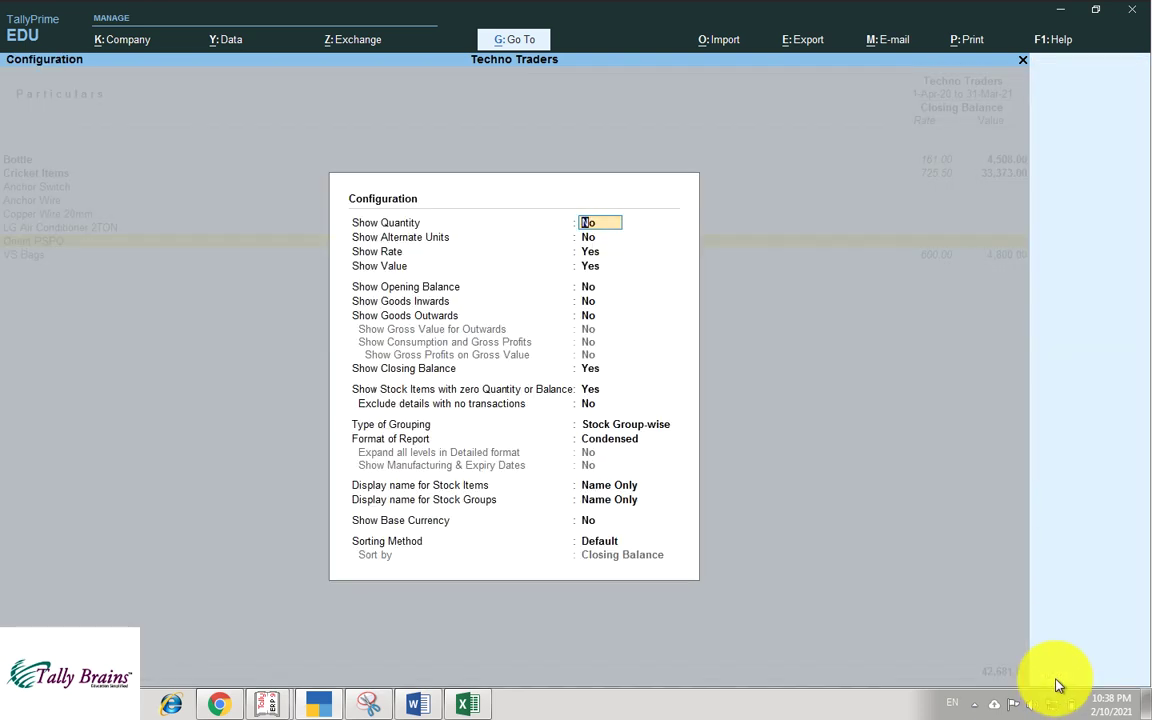
key(Return)
key(Return)
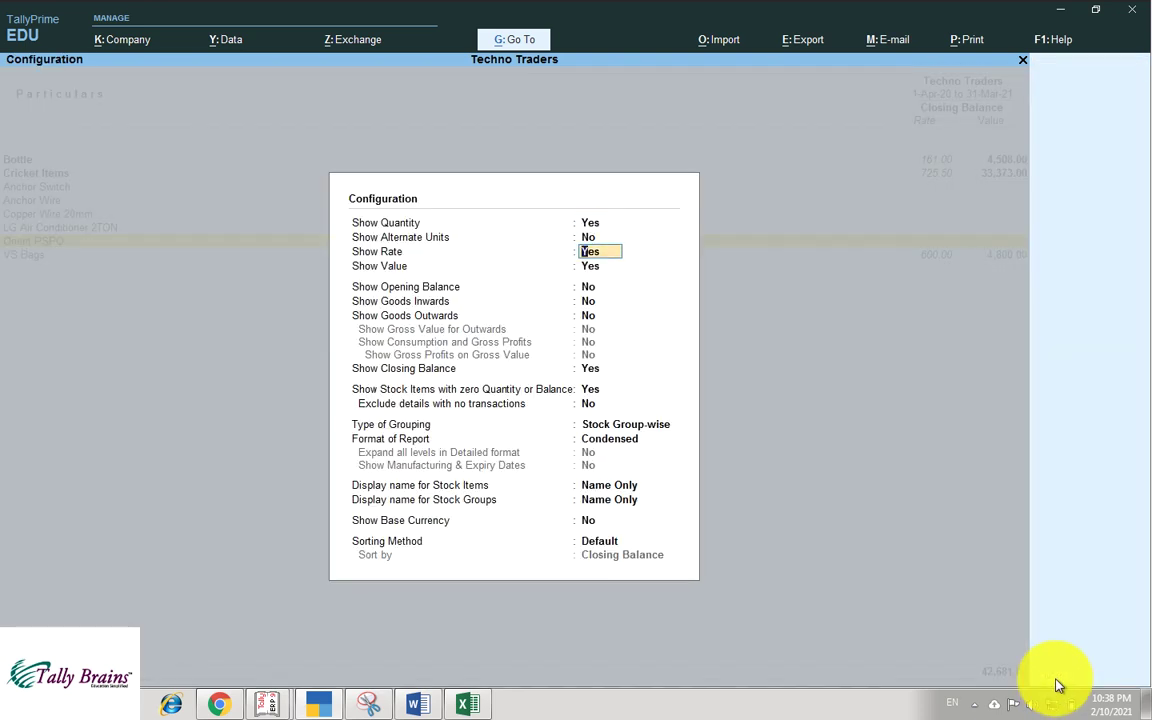
text(n)
key(Return)
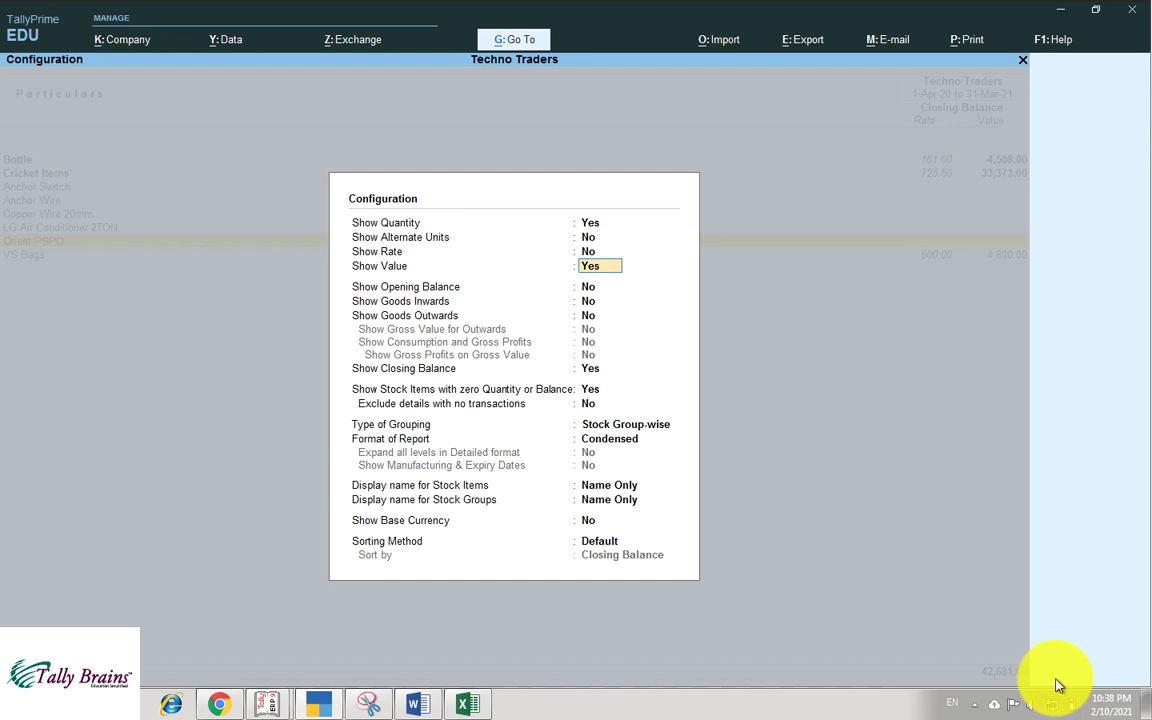
text(n)
key(Return)
key(ctrl+a)
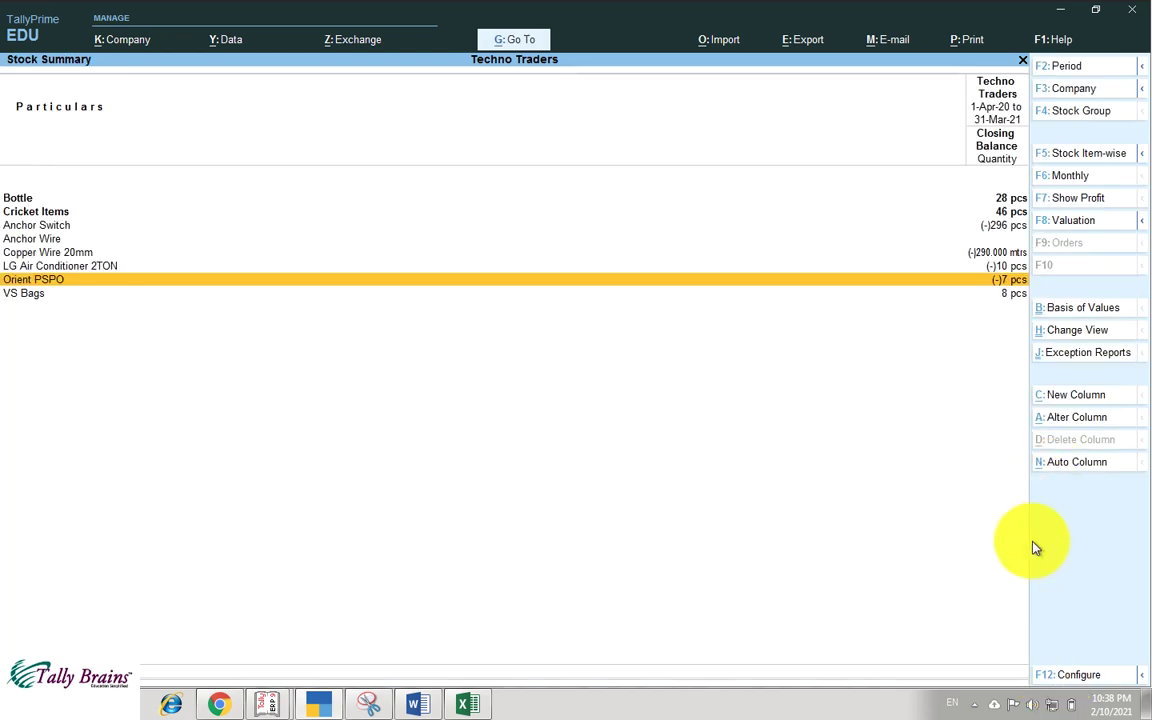
- Set Show Rate, Show Value and Show Opening Balance to Yes in the Stock Summary configuration
click(1076, 676)
key(Return)
key(Return)
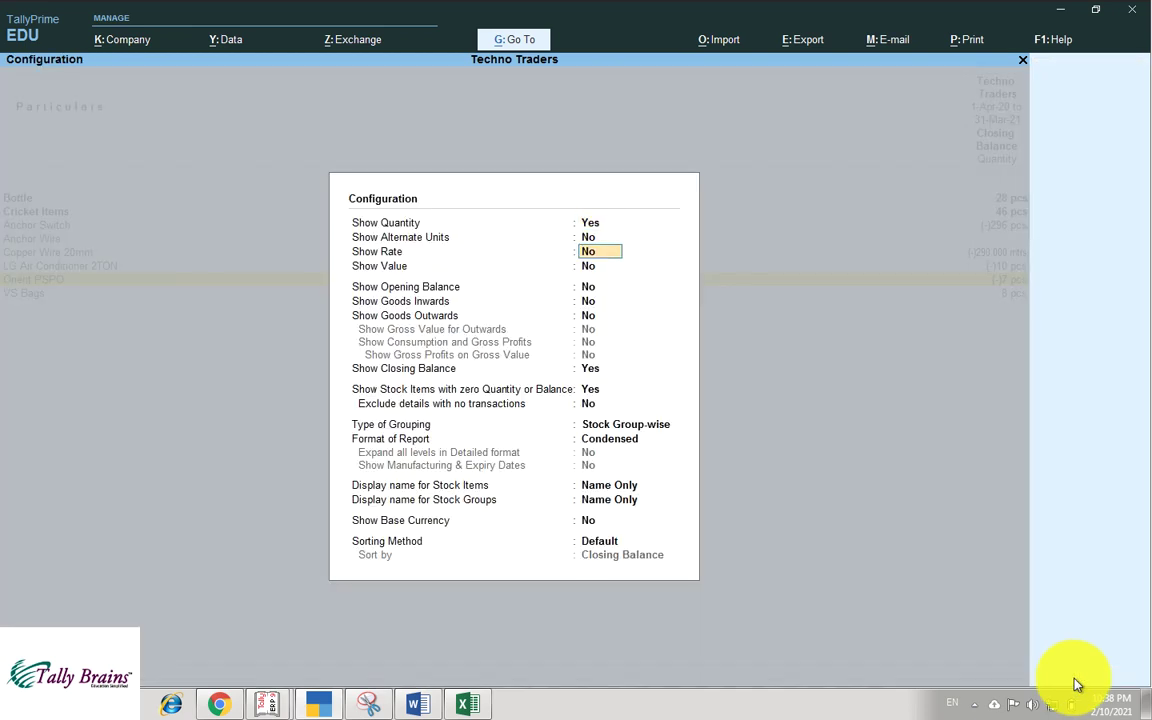
text(y)
key(Return)
text(y)
key(Return)
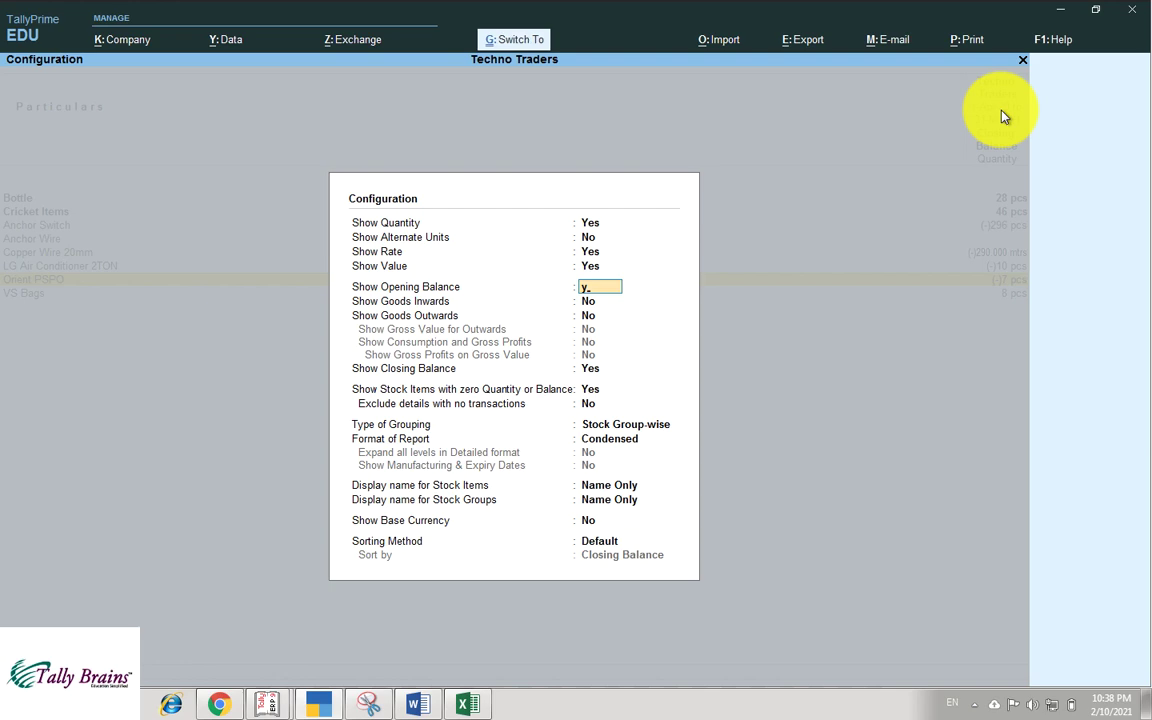
key(ctrl+a)
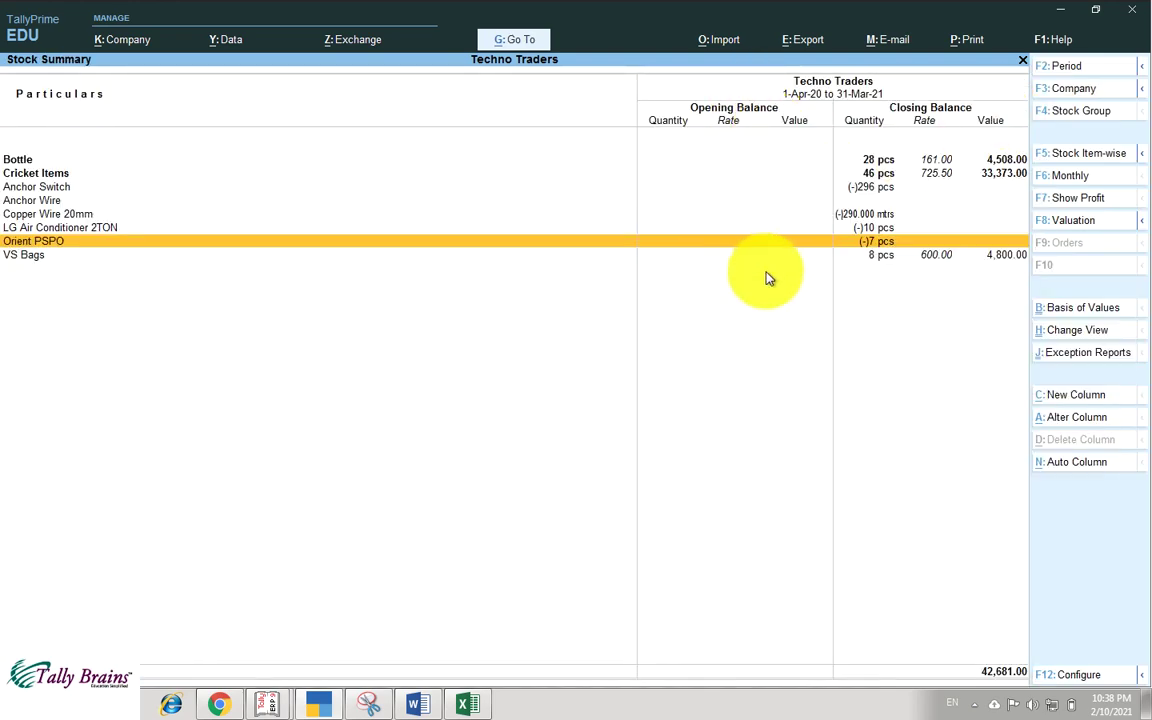
- Add the inwards columns to the Stock Summary by setting Show Goods Inwards to Yes
click(1080, 679)
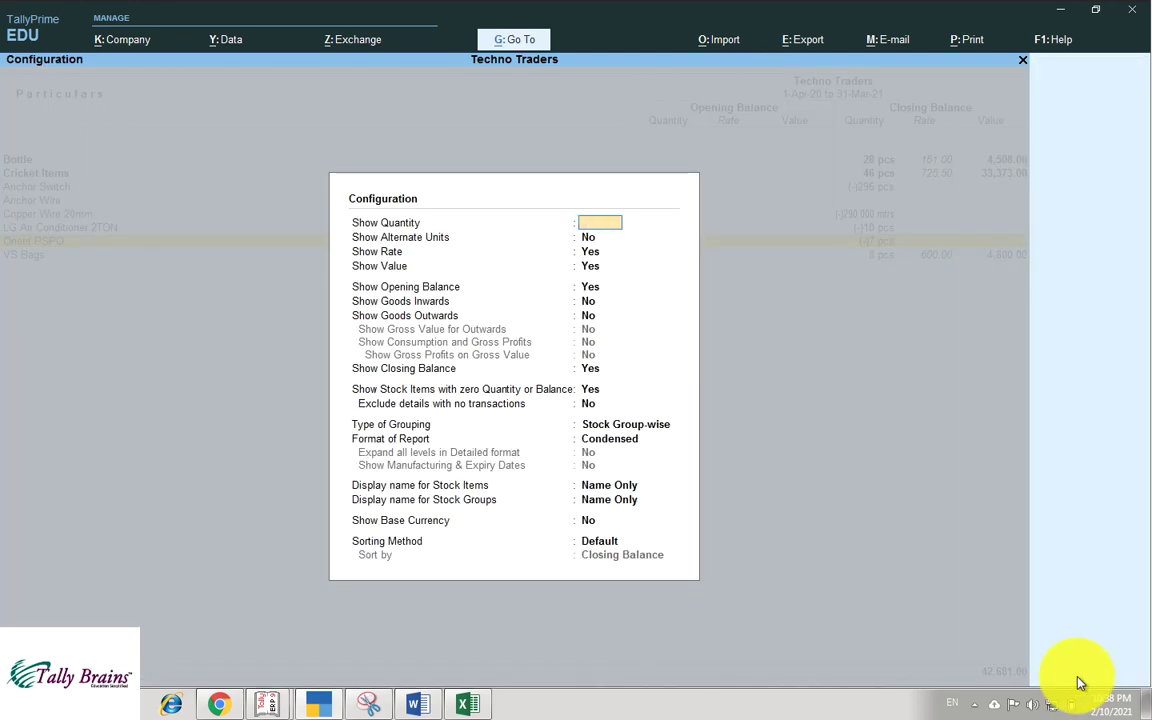
key(Escape)
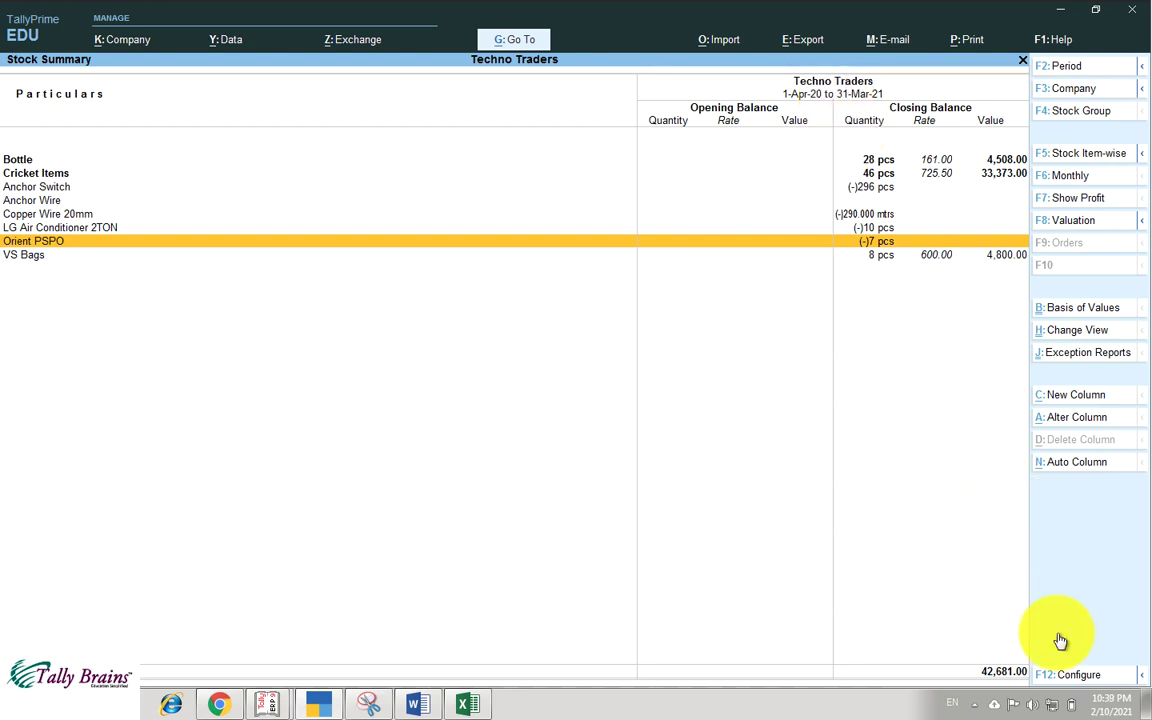
click(1080, 676)
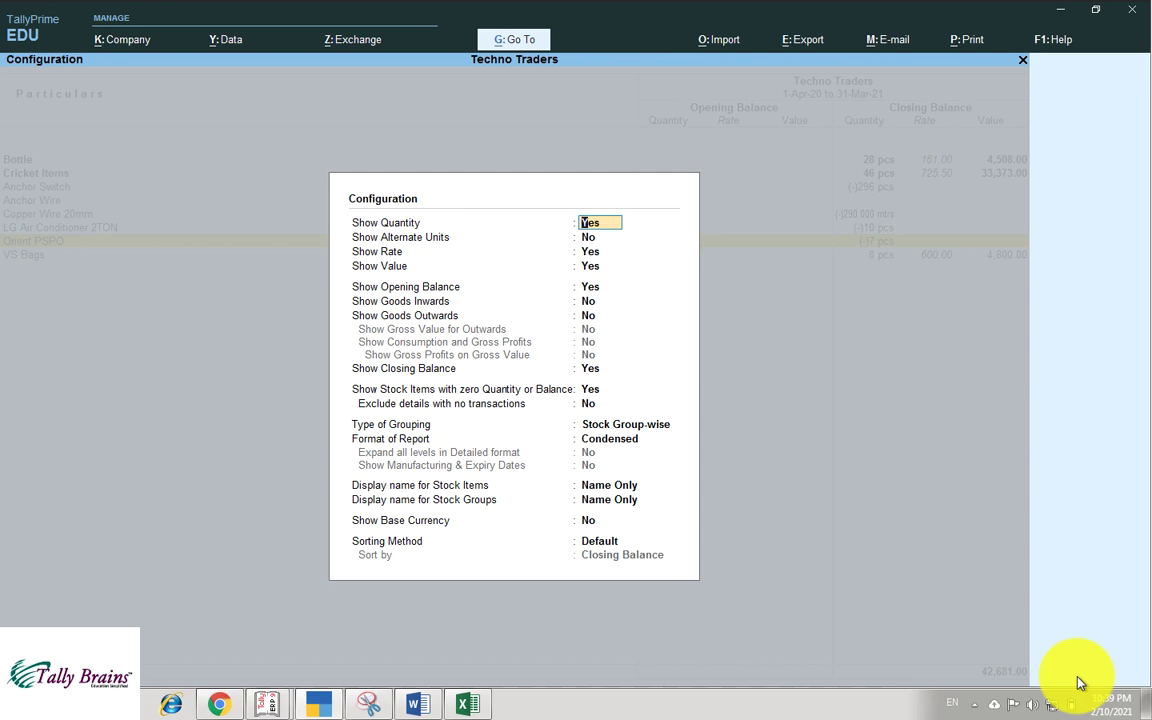
key(Down)
key(Down)
key(Down)
key(Down)
key(Down)
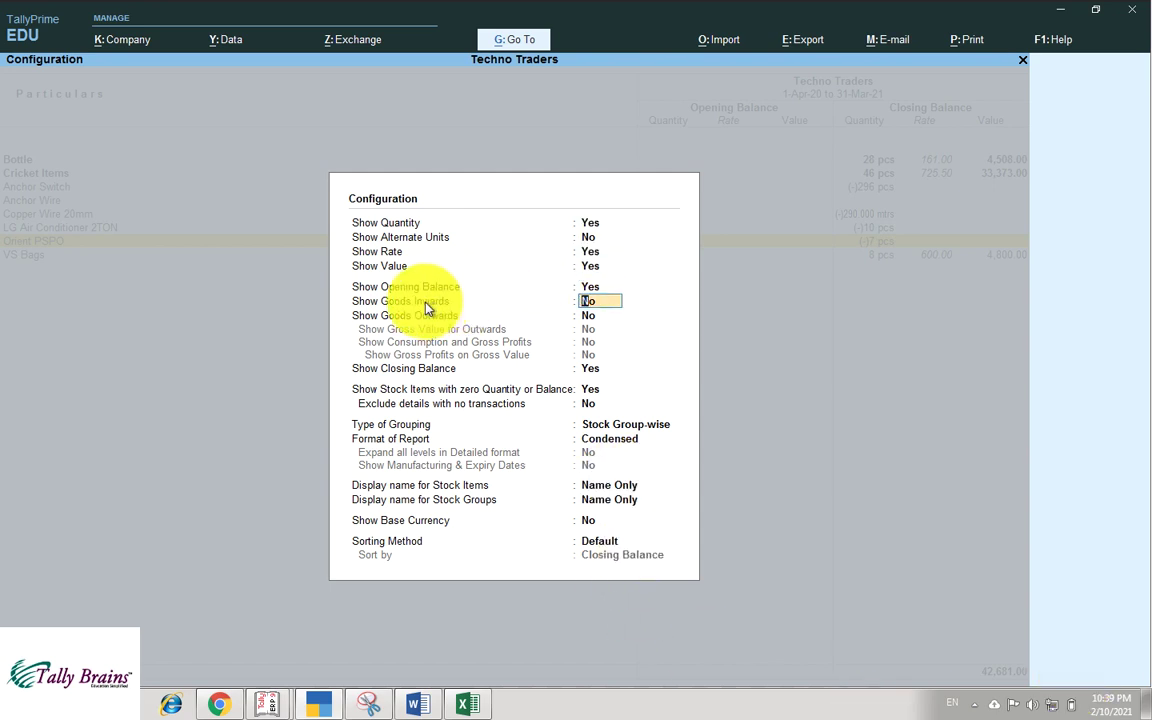
key(y)
key(ctrl+a)
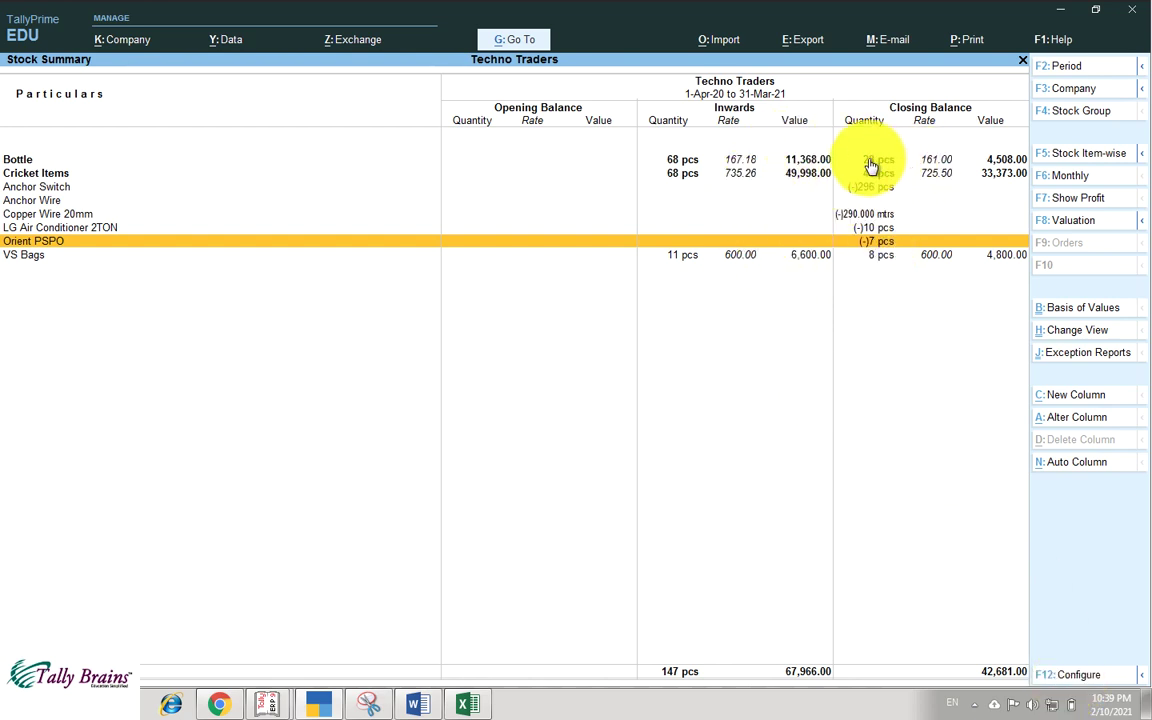
- Add the outwards columns to the Stock Summary by setting Show Goods Outwards to Yes
click(720, 163)
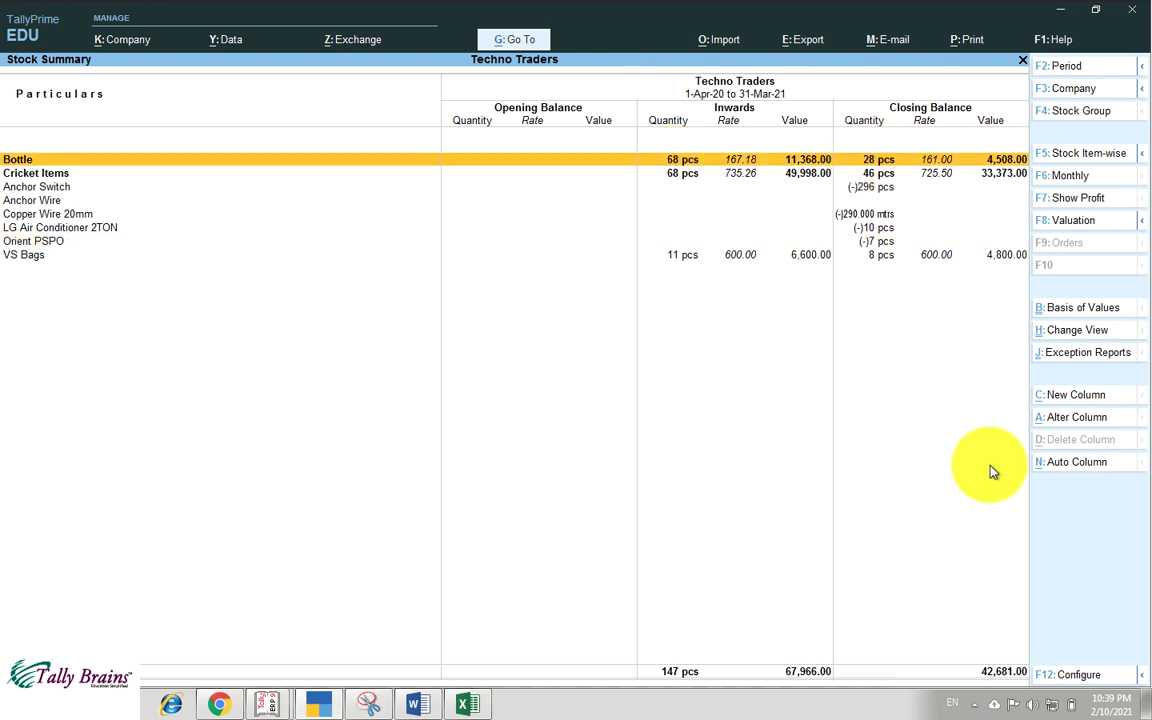
click(1058, 678)
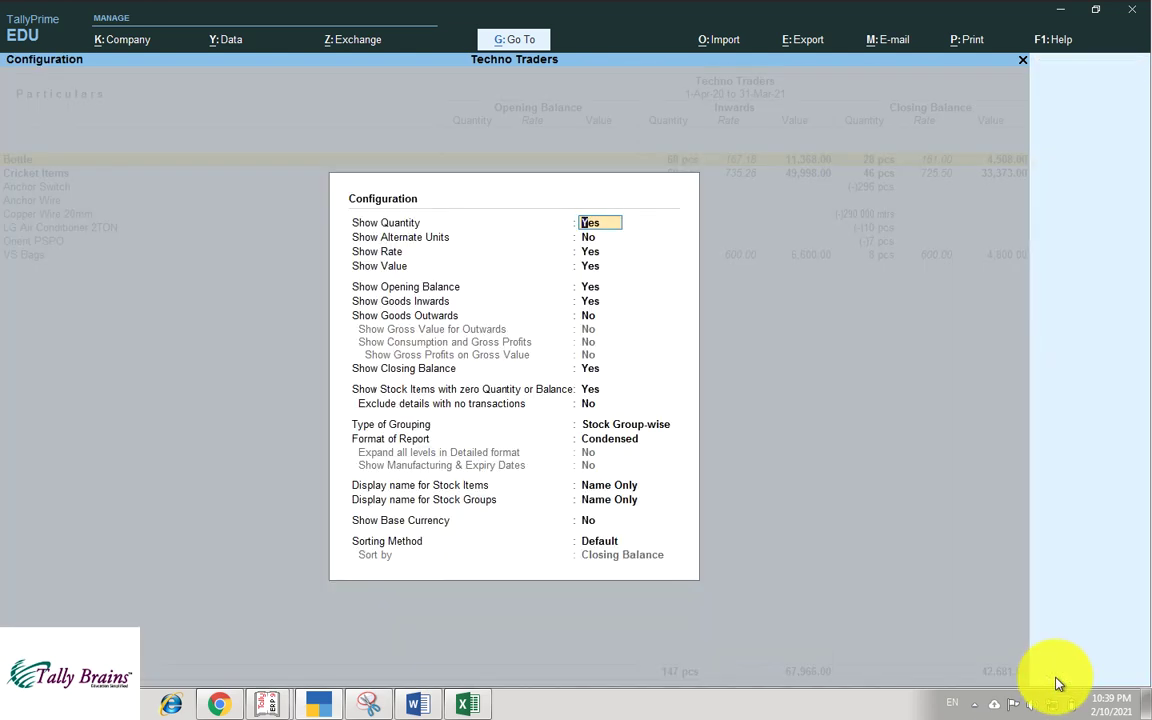
key(Down)
key(Down)
key(Down)
key(Down)
key(Down)
key(Down)
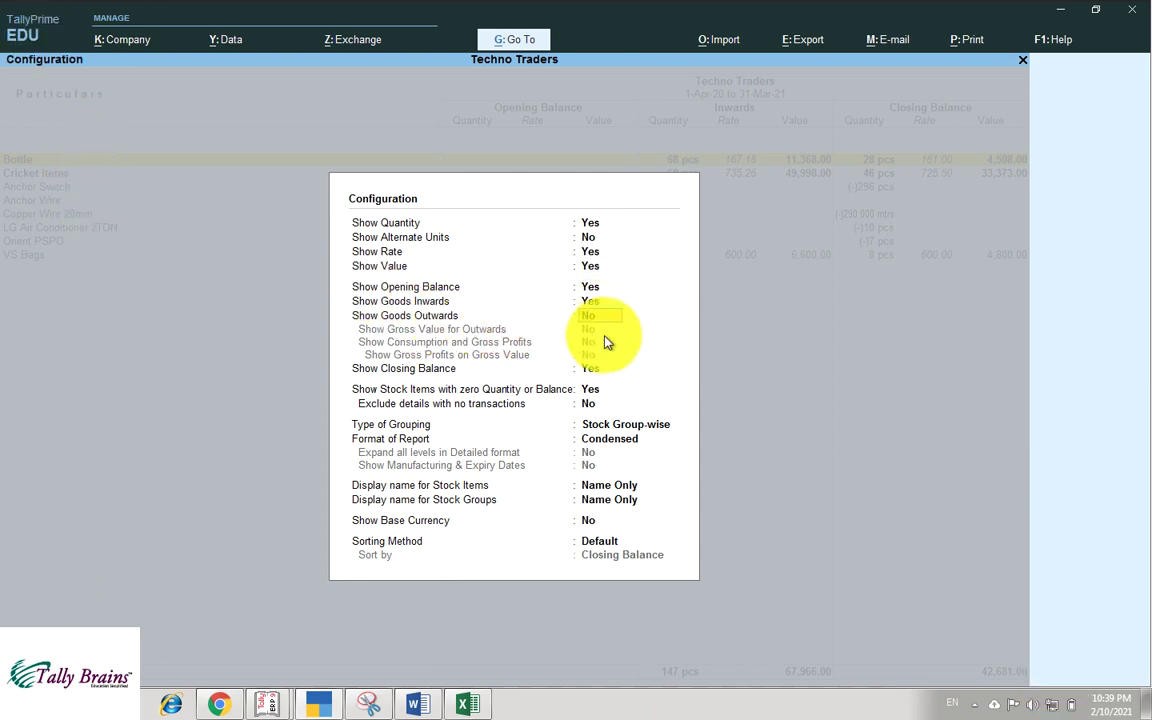
text(y)
key(ctrl+a)
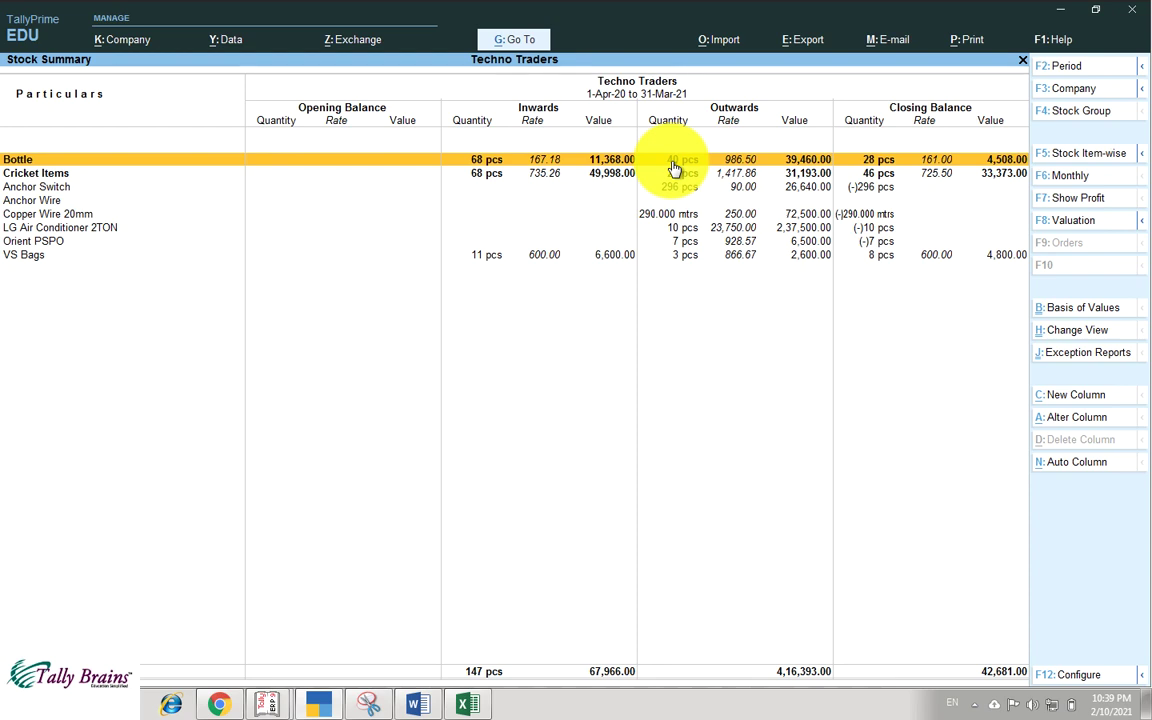
- Drill down through the Bottle group to the January vouchers of Axel 1 Ltr Bottle, and return to the Gateway of Tally
click(672, 161)
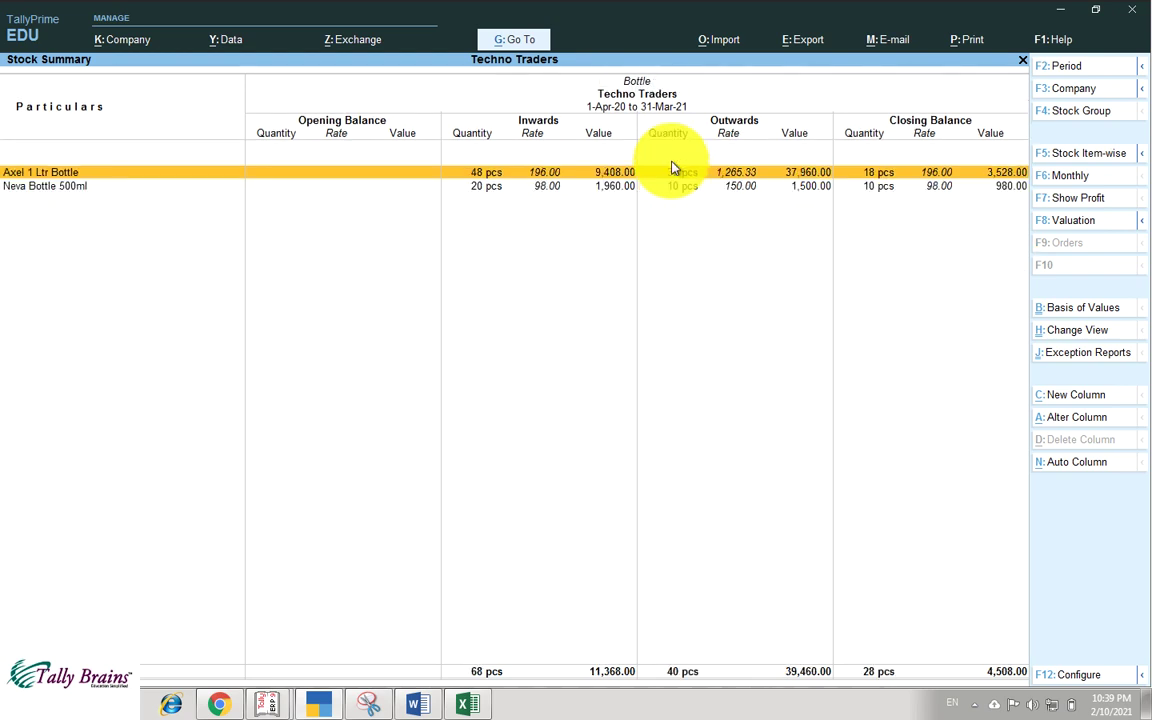
click(672, 168)
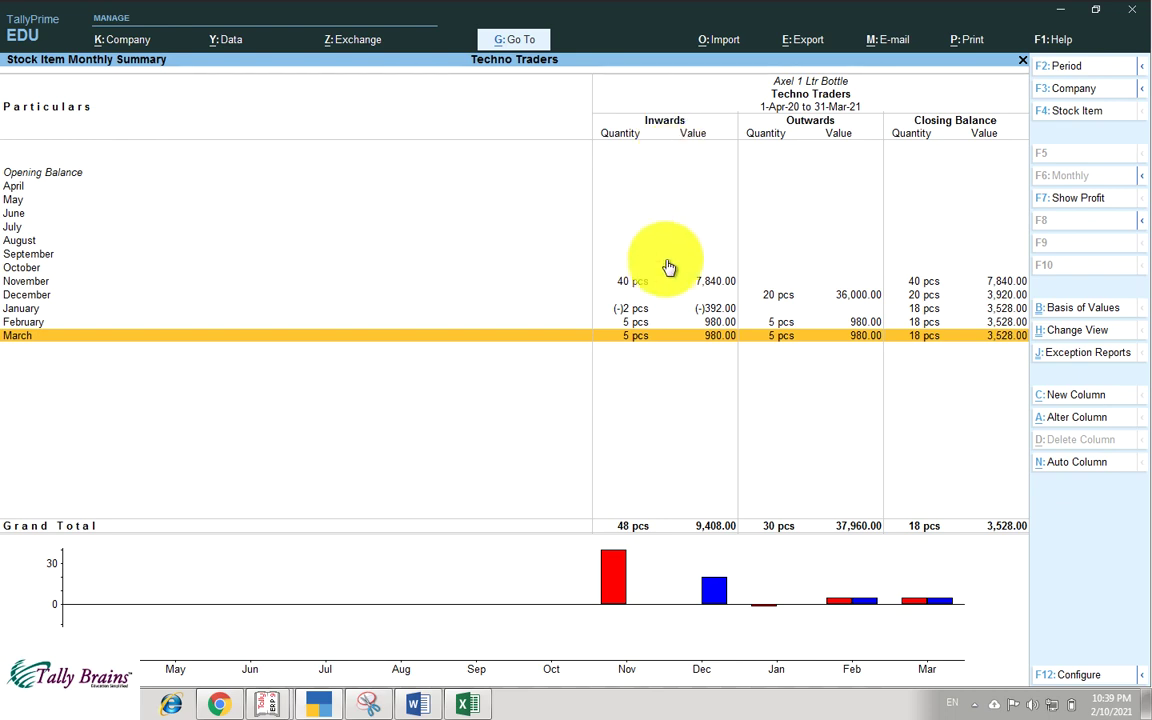
click(653, 309)
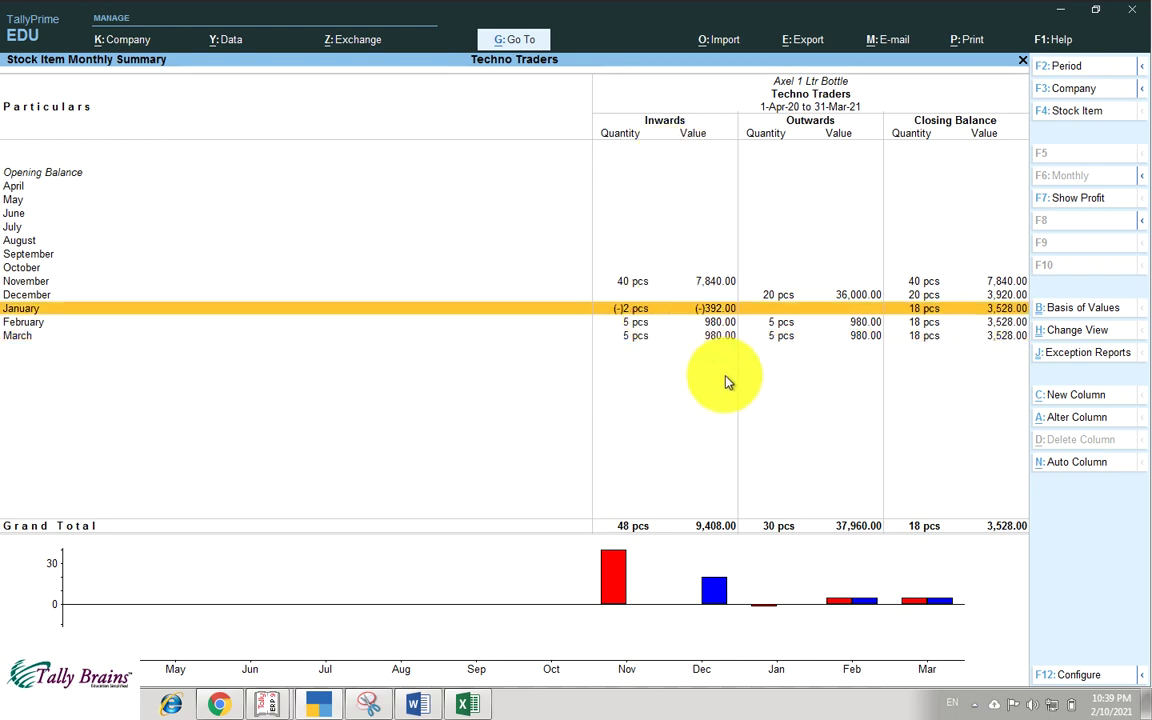
click(656, 311)
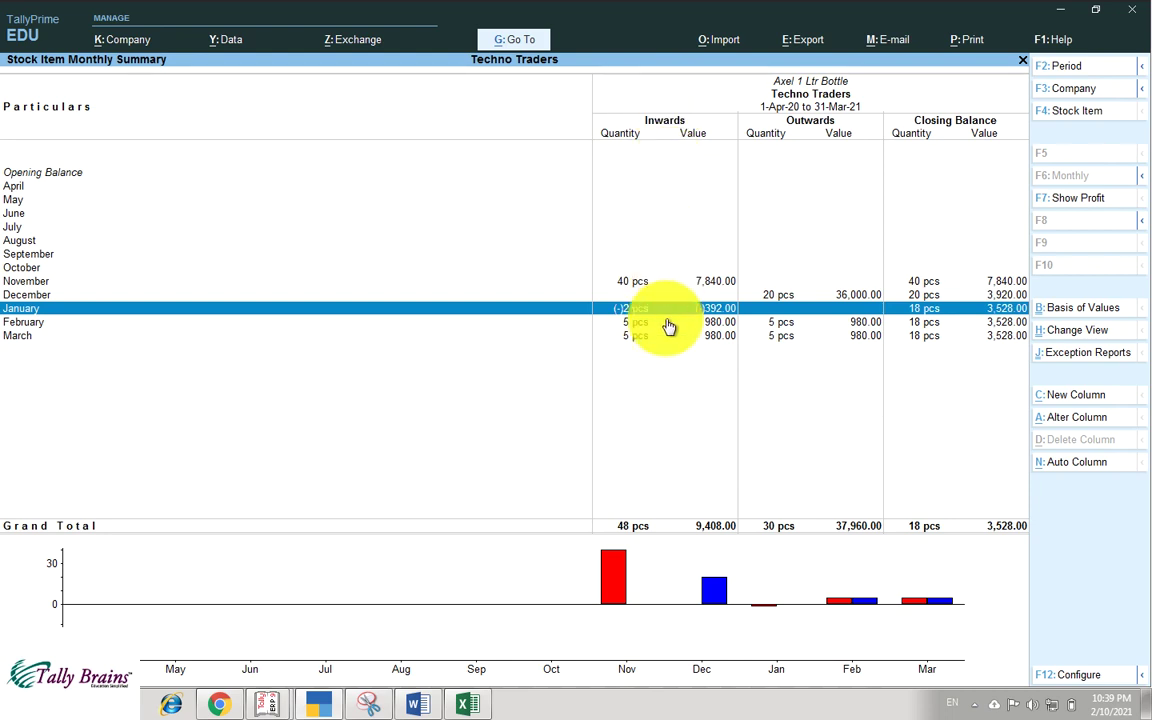
key(Return)
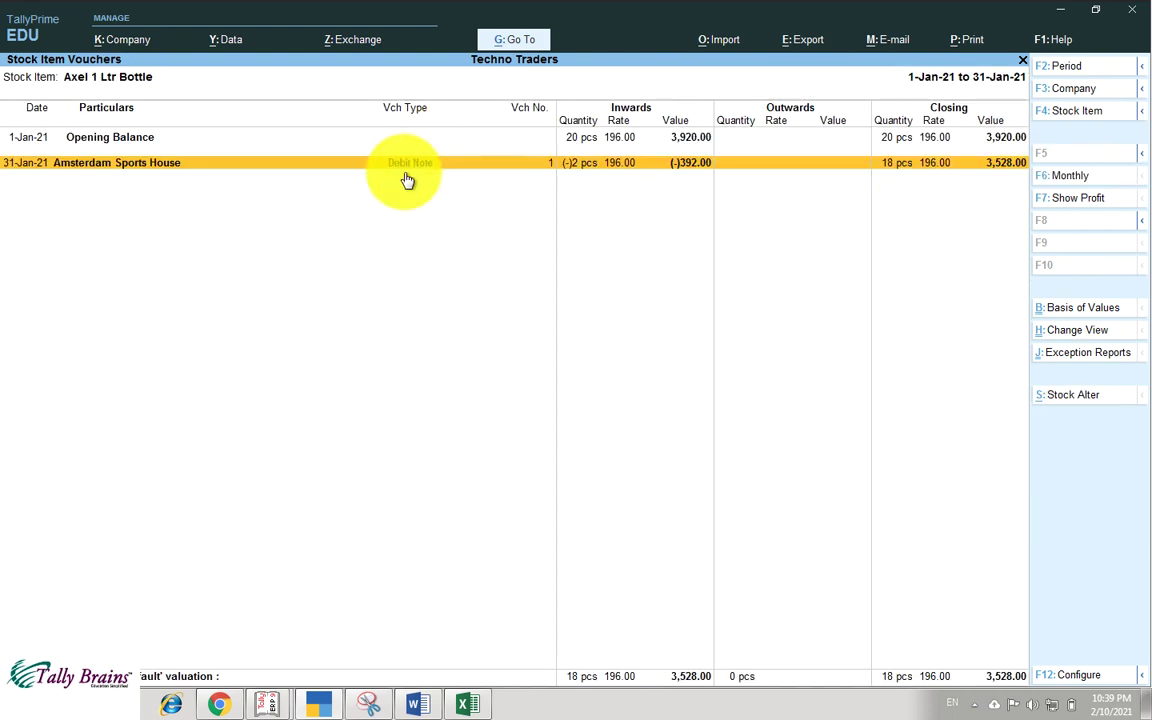
key(Escape)
key(Escape)
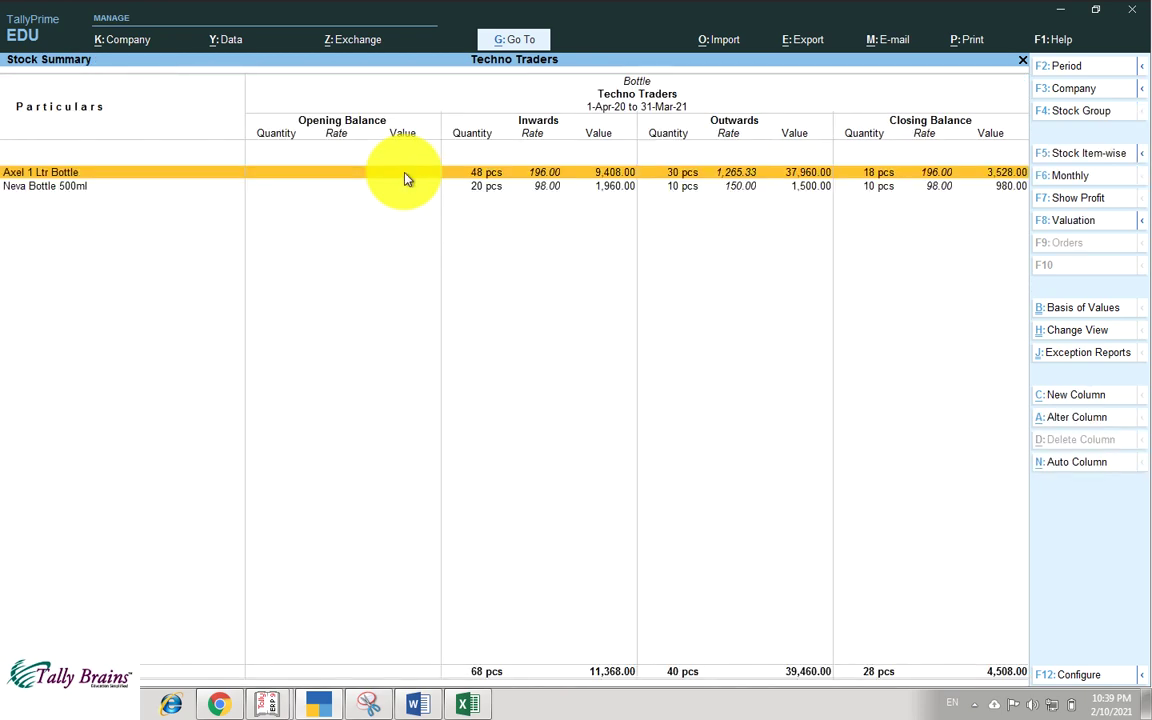
key(Escape)
key(Escape)
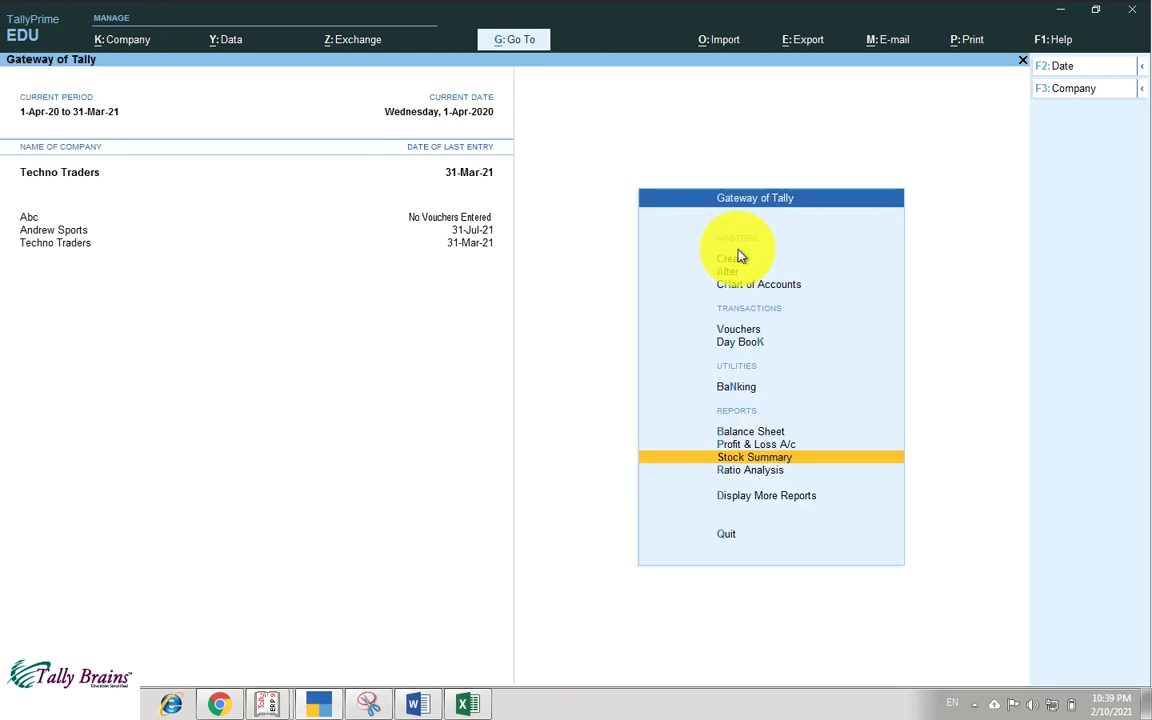
- Open the Stock Summary with Show Stock Items with zero Quantity or Balance kept at Yes, and select Anchor Wire
key(Return)
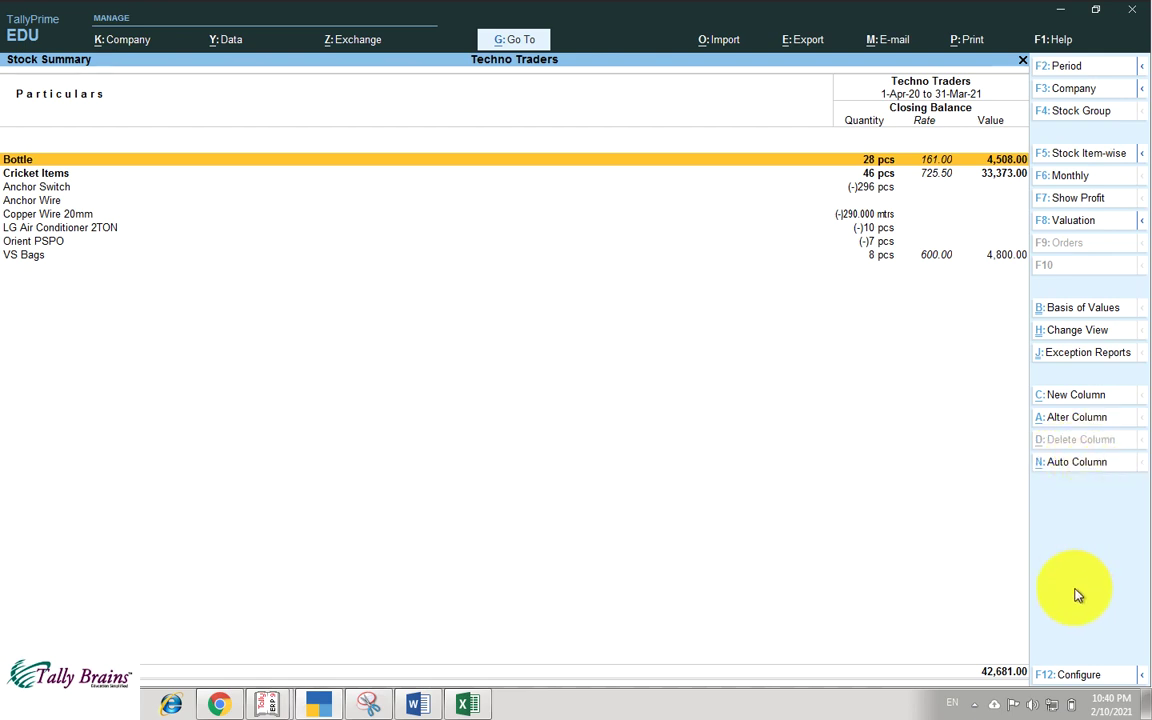
click(1072, 676)
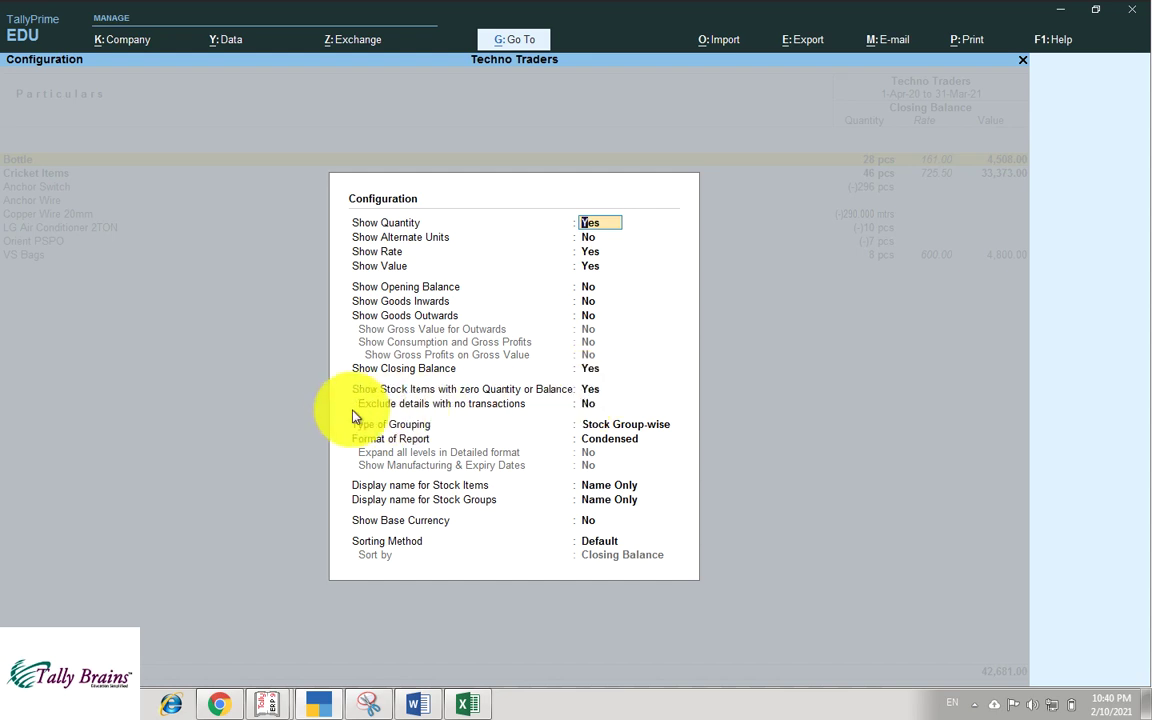
click(383, 391)
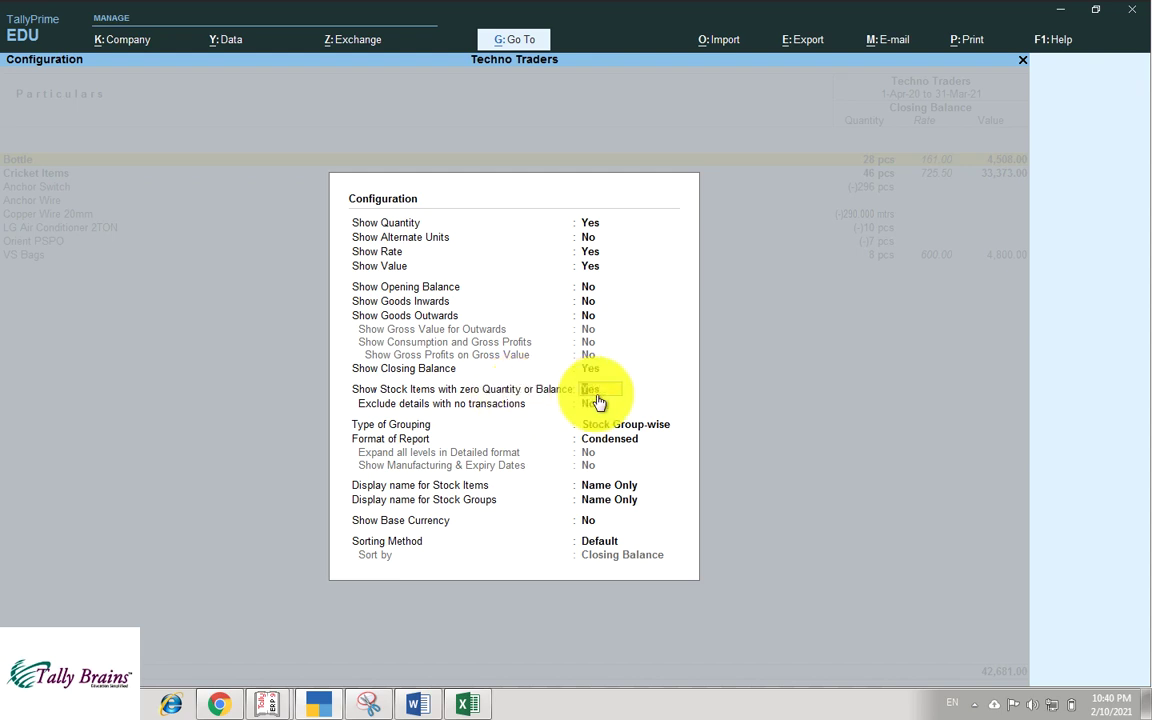
key(ctrl+a)
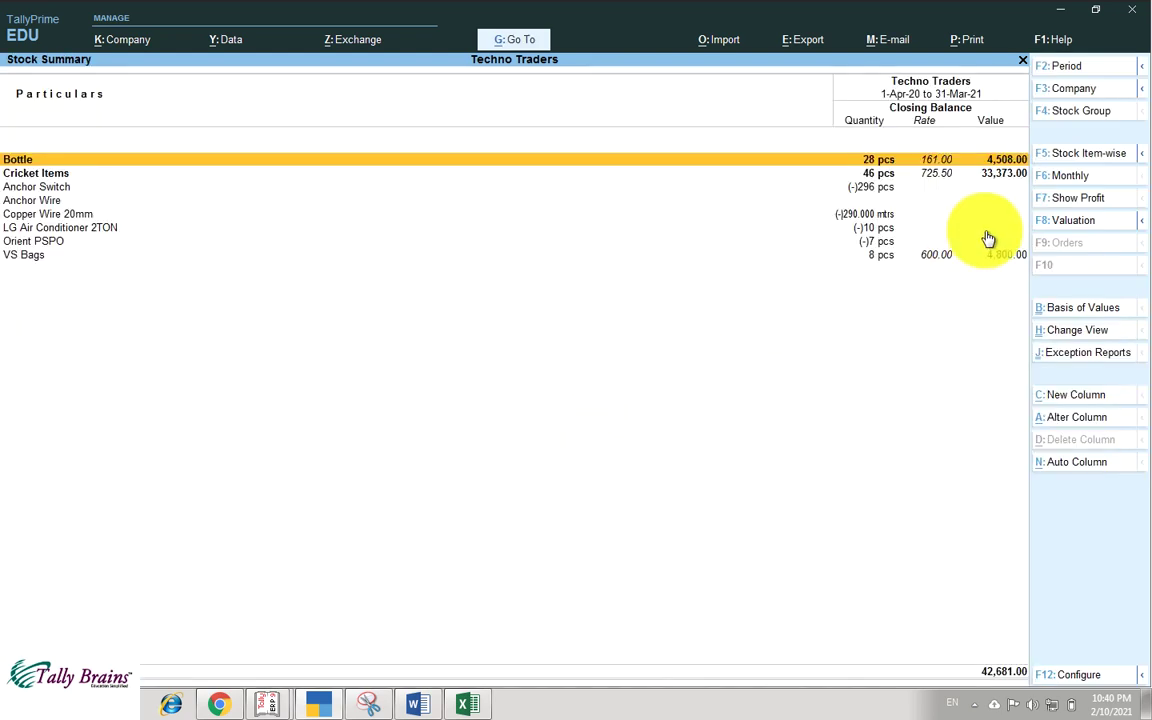
key(Down)
key(Down)
key(Down)
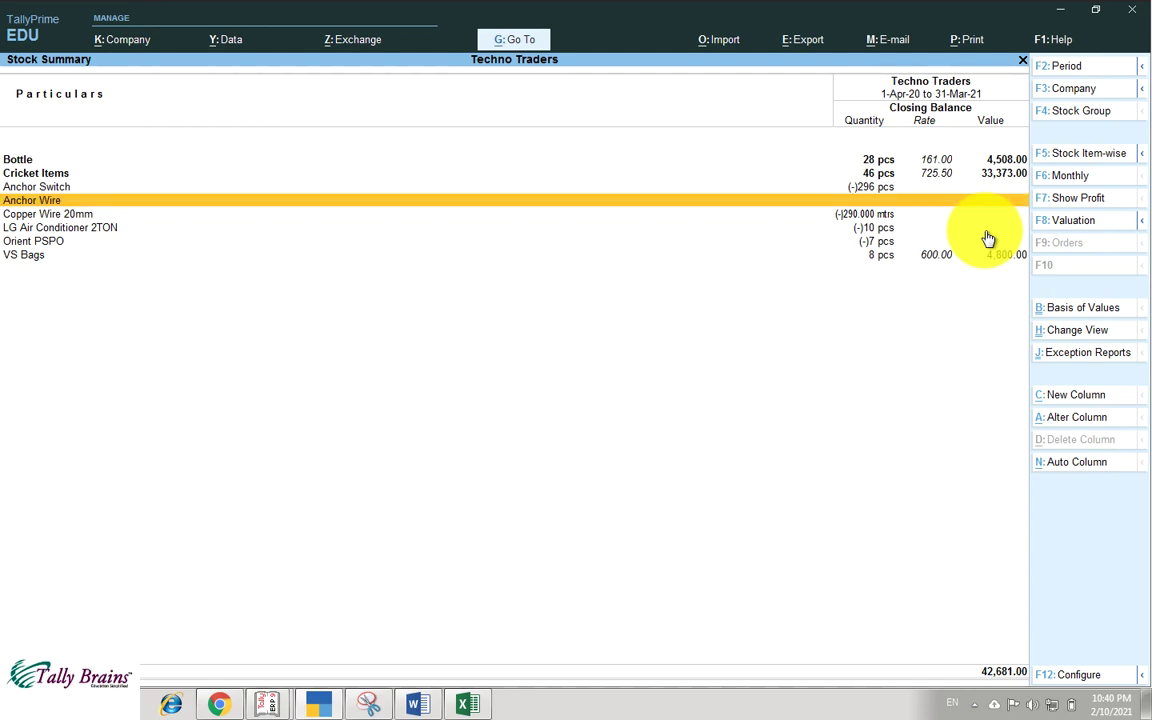
- Hide zero-balance items from the Stock Summary by setting Show Stock Items with zero Quantity or Balance to No
click(1066, 677)
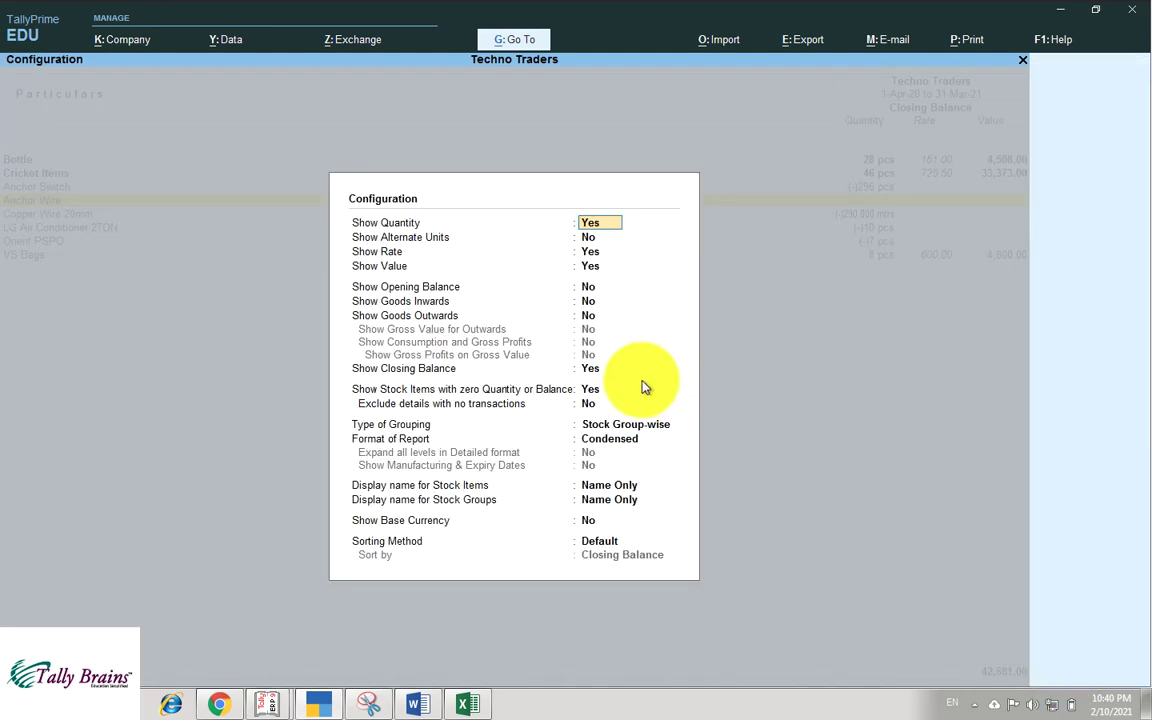
click(590, 395)
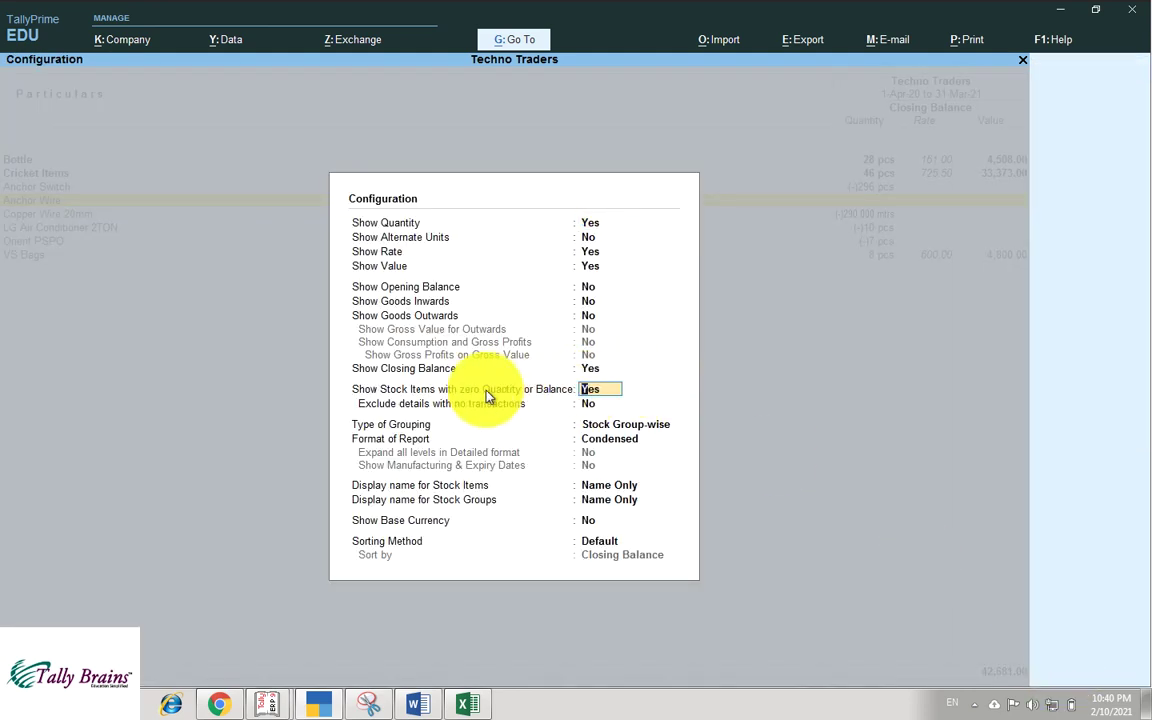
text(n)
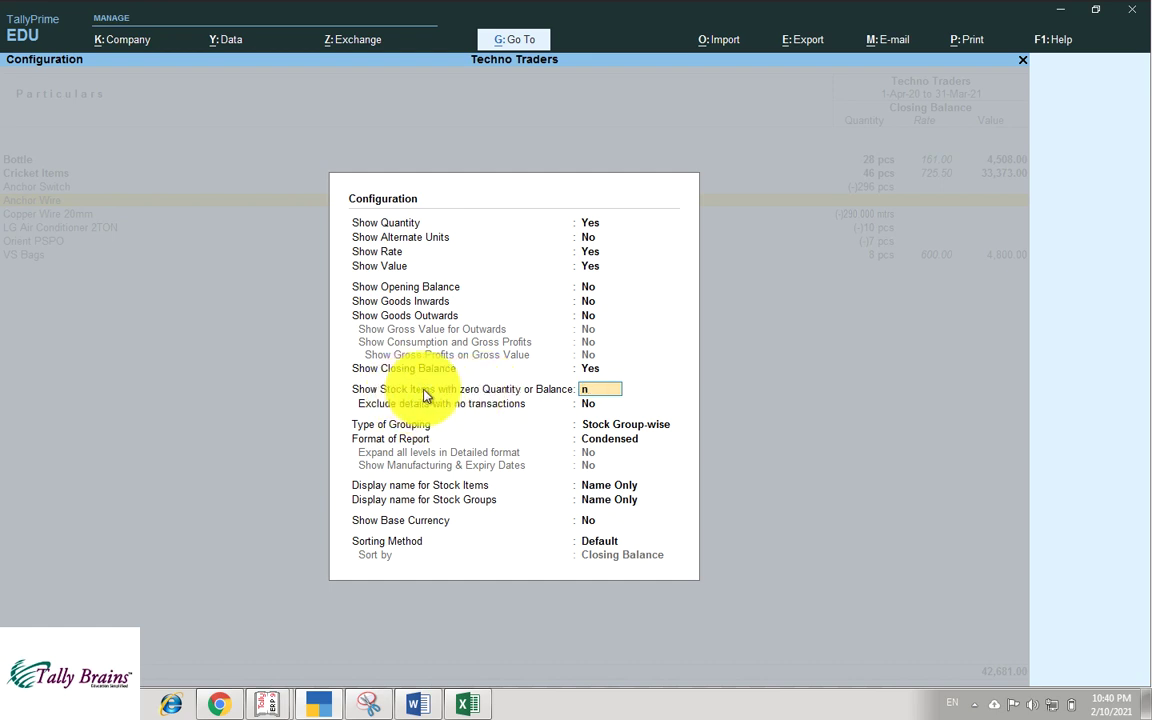
key(ctrl)
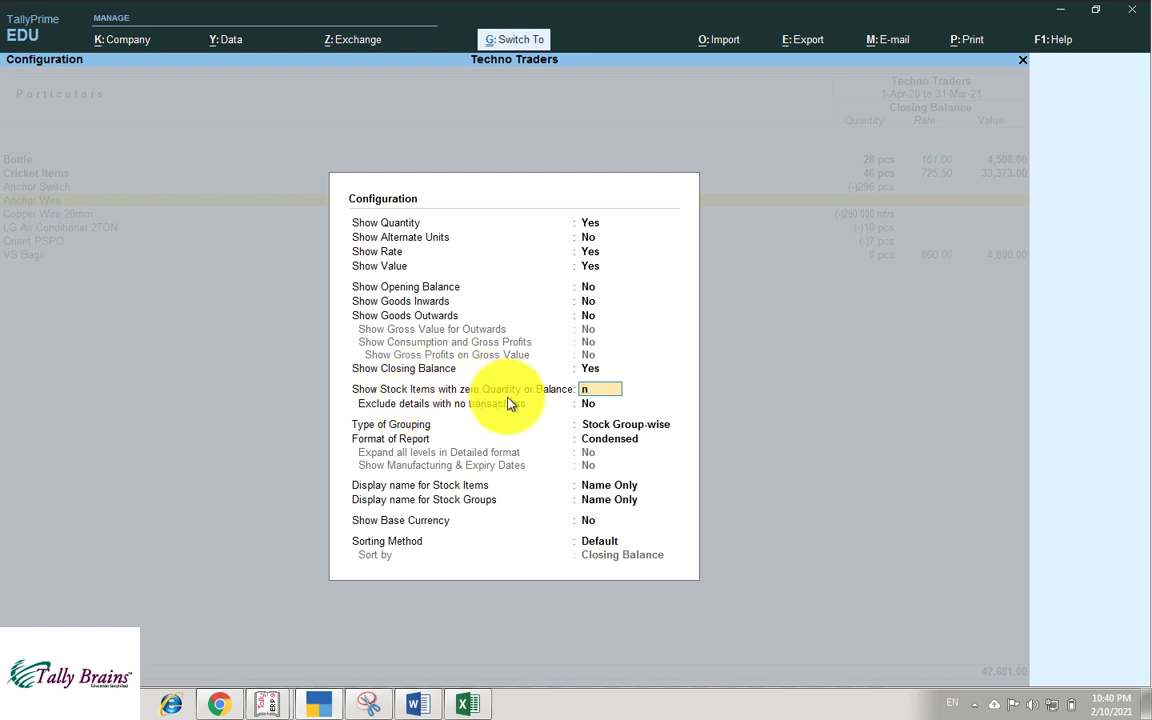
key(ctrl+a)
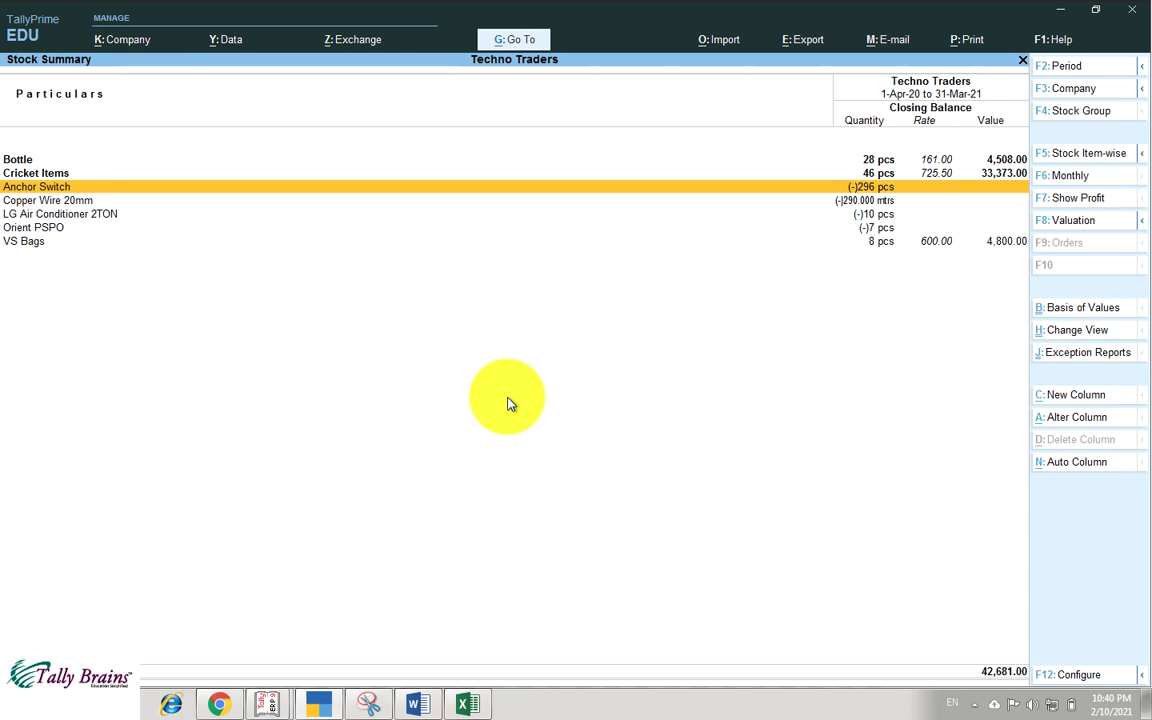
- Set Show Stock Items with zero Quantity or Balance back to Yes and select Anchor Wire in the report
click(1093, 676)
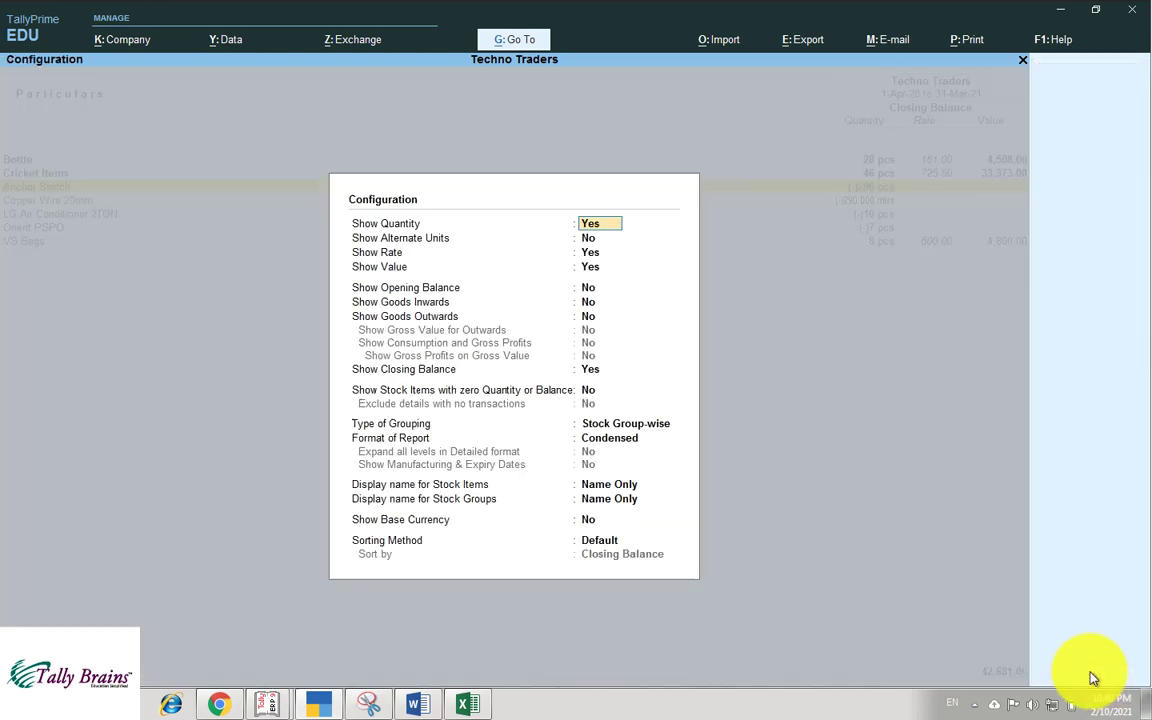
click(470, 392)
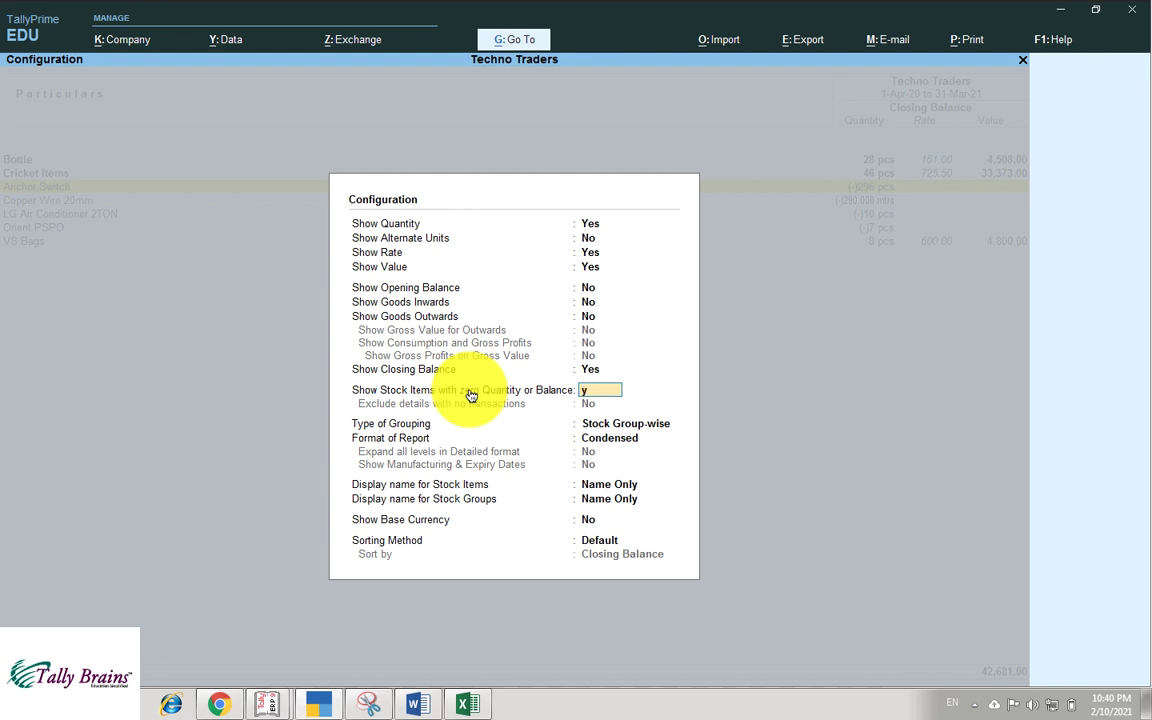
key(Return)
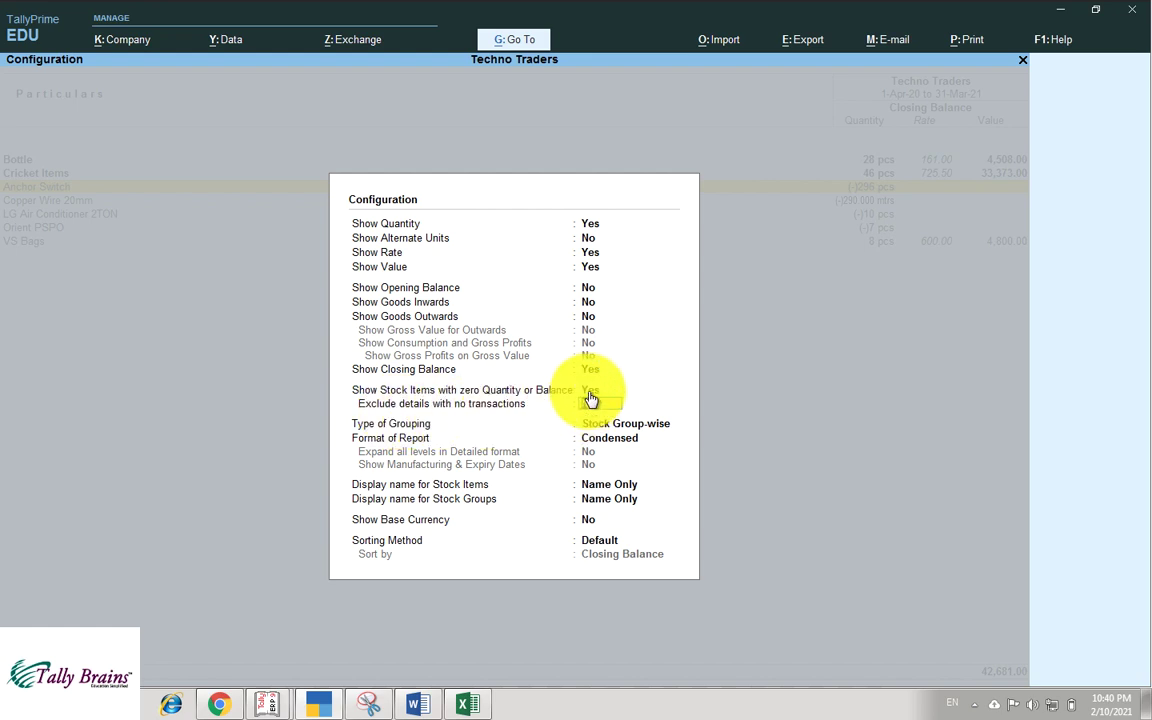
key(ctrl+a)
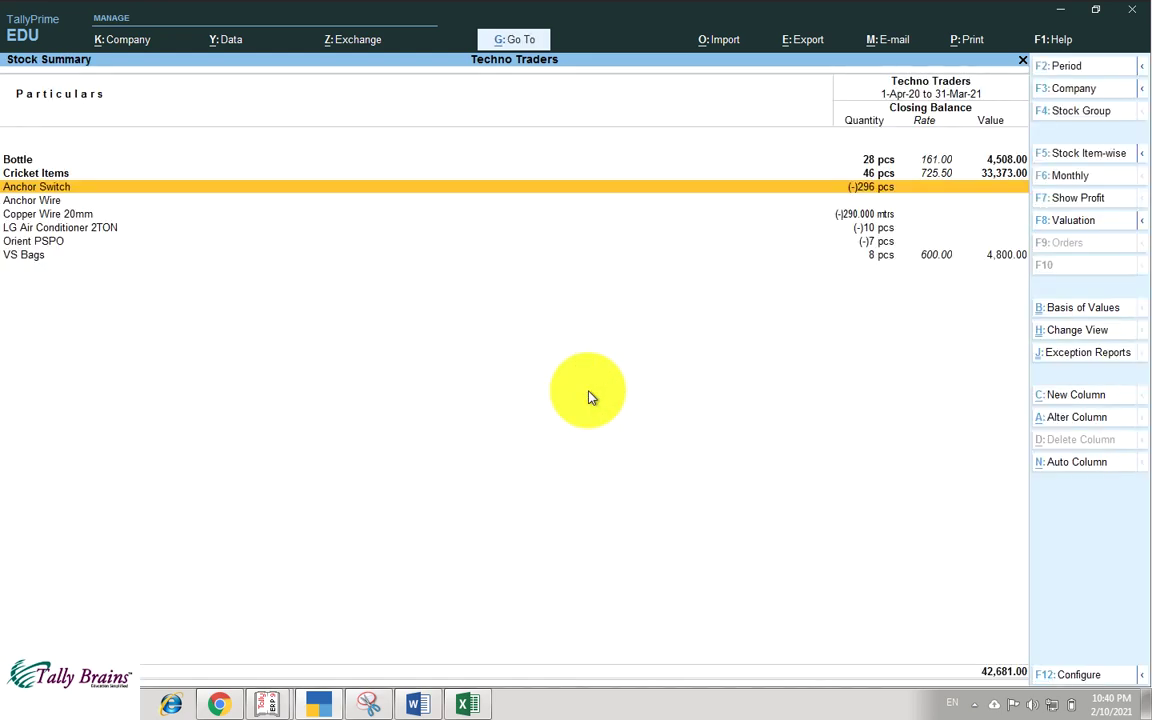
key(Down)
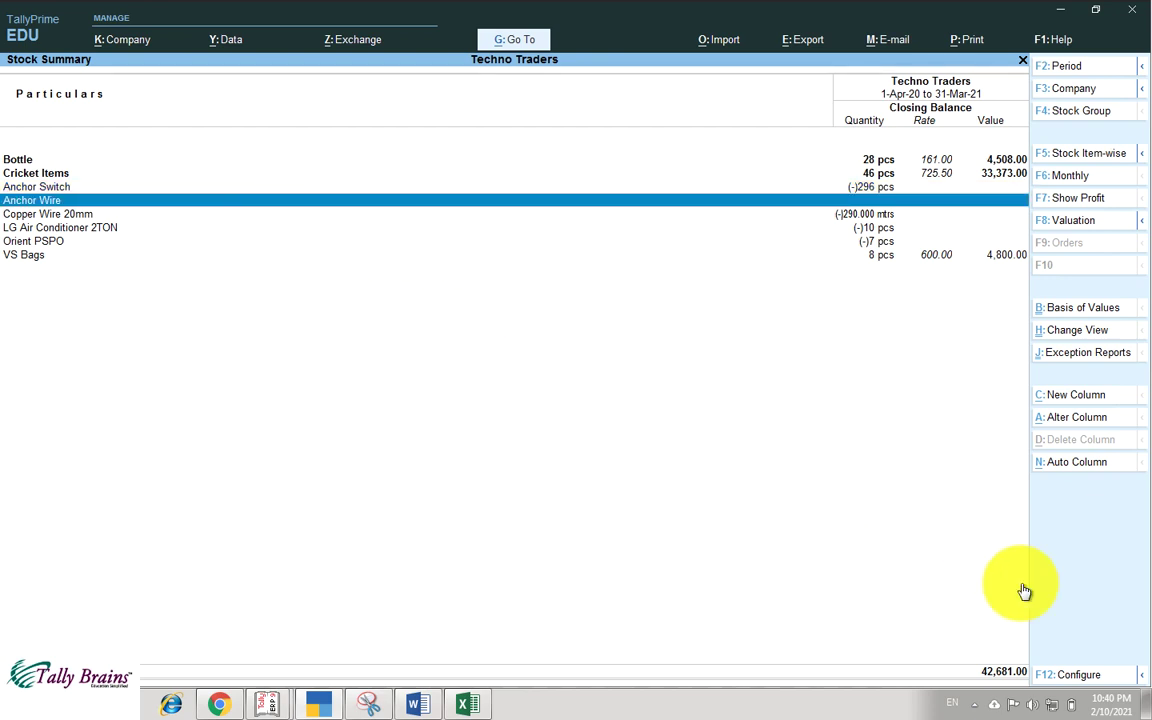
- Set Exclude details with no transactions to Yes in the Stock Summary configuration
click(1092, 676)
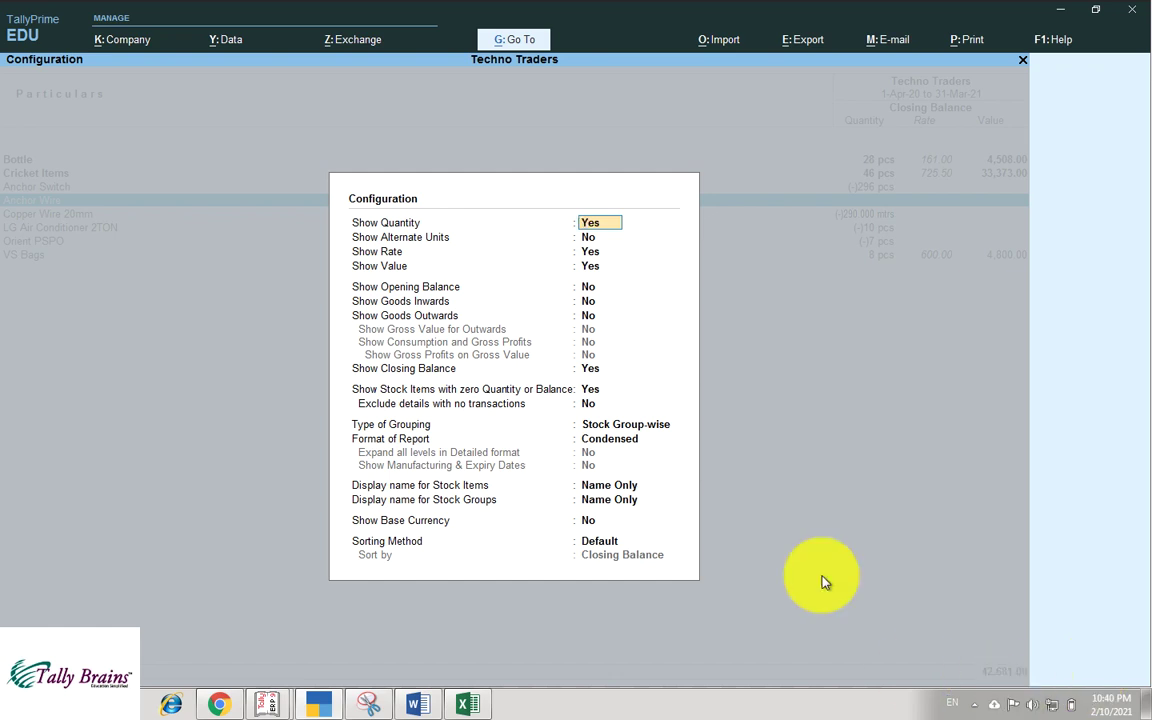
click(595, 410)
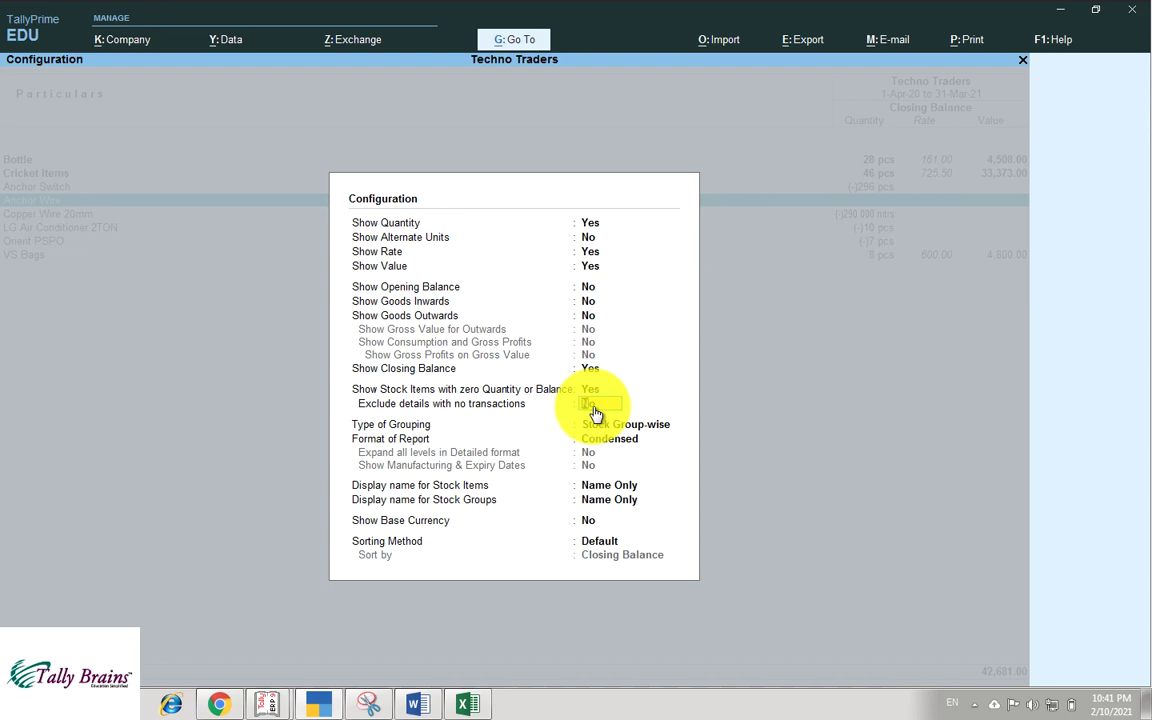
key(ctrl+a)
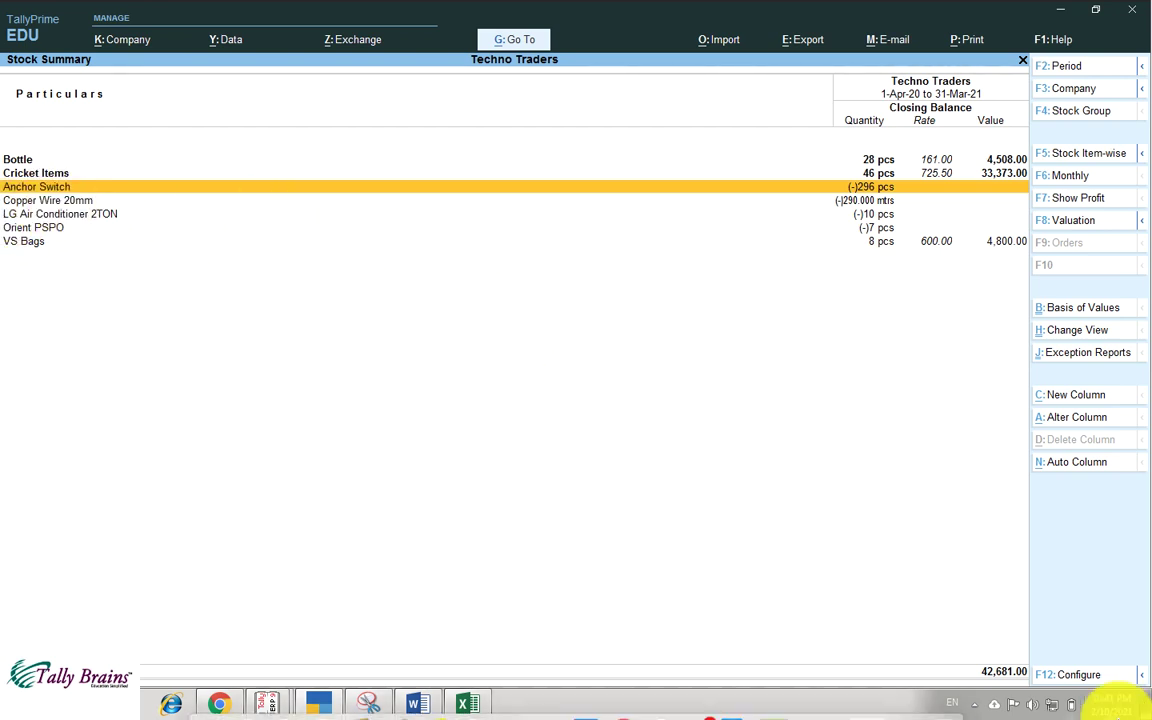
- Set Exclude details with no transactions back to No in the Stock Summary configuration
click(1093, 675)
key(Return)
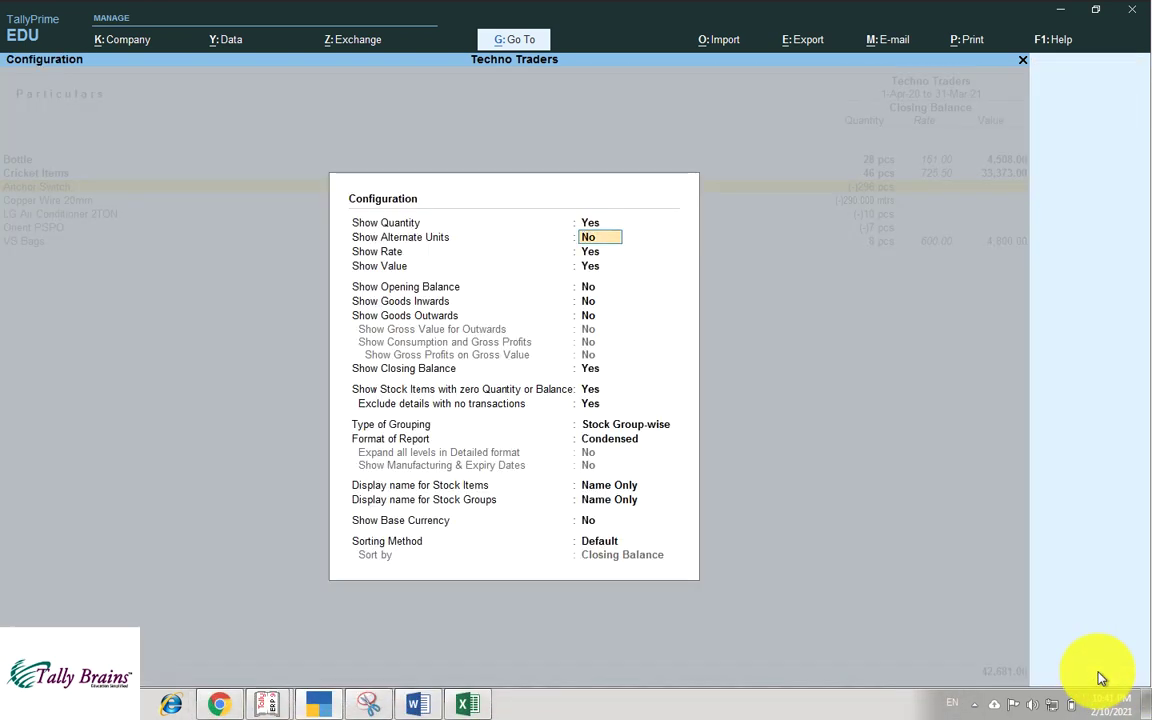
key(Return)
key(Return)
key(Return)
key(Return)
key(Return)
key(Return)
key(Return)
key(Return)
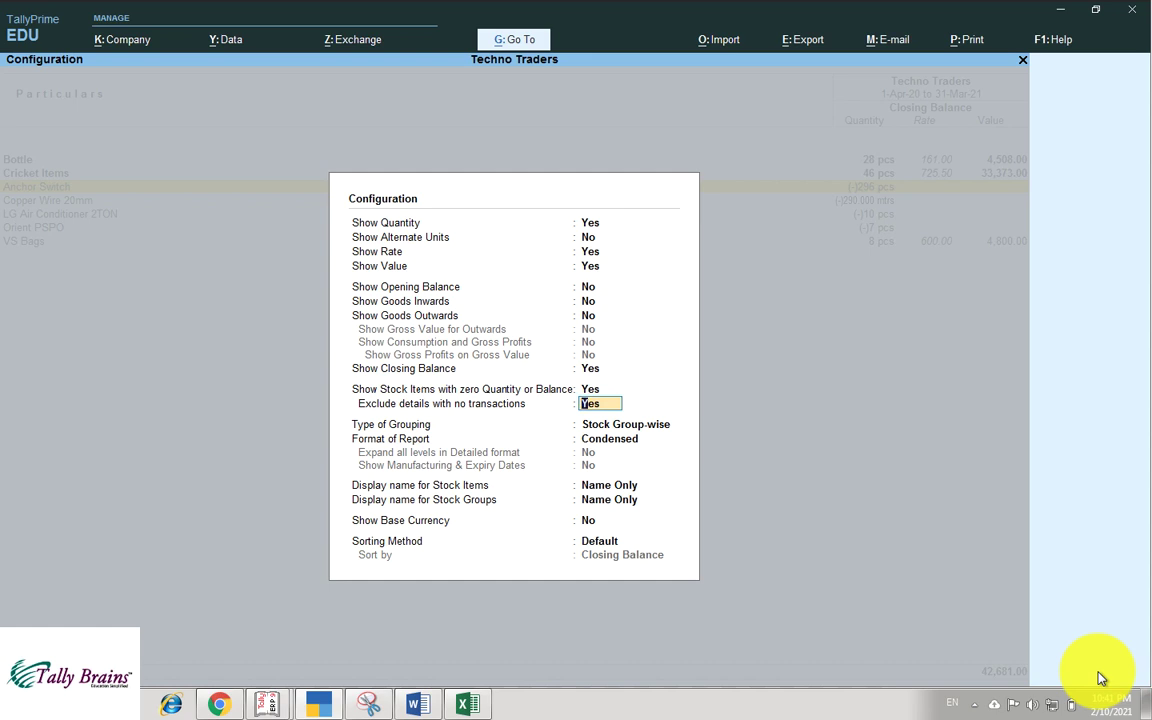
key(ctrl+a)
- Check the monthly summary of Anchor Wire for transactions and return to the Stock Summary
key(Down)
key(Return)
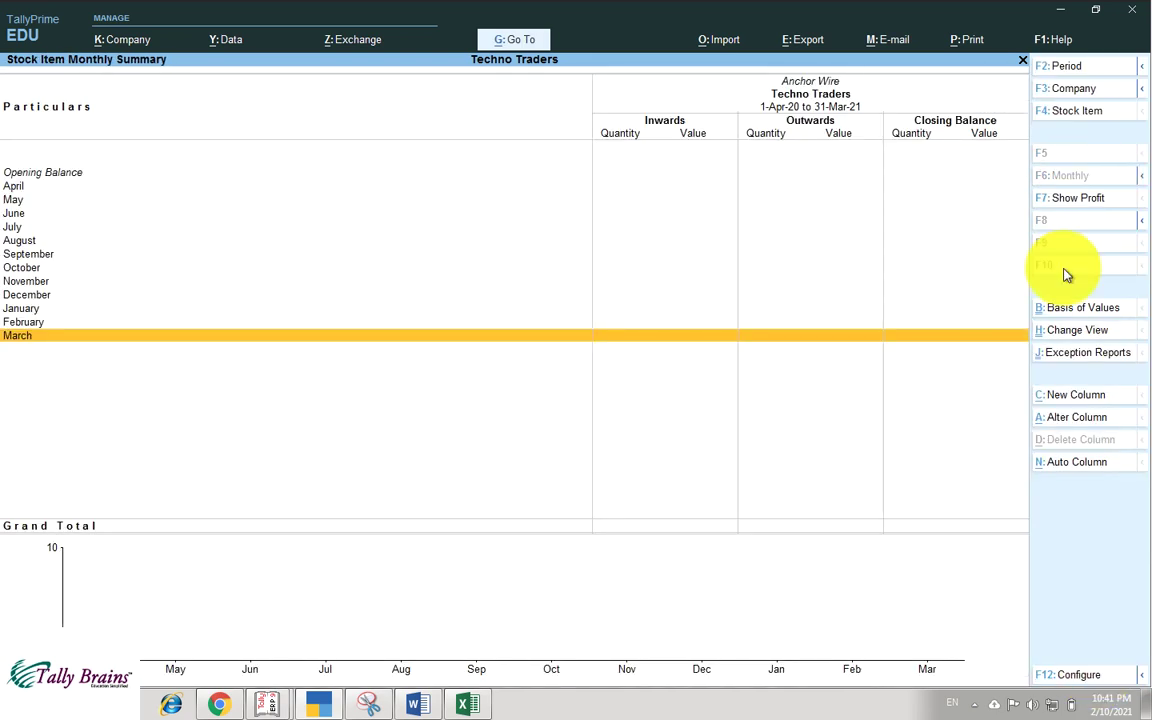
key(Escape)
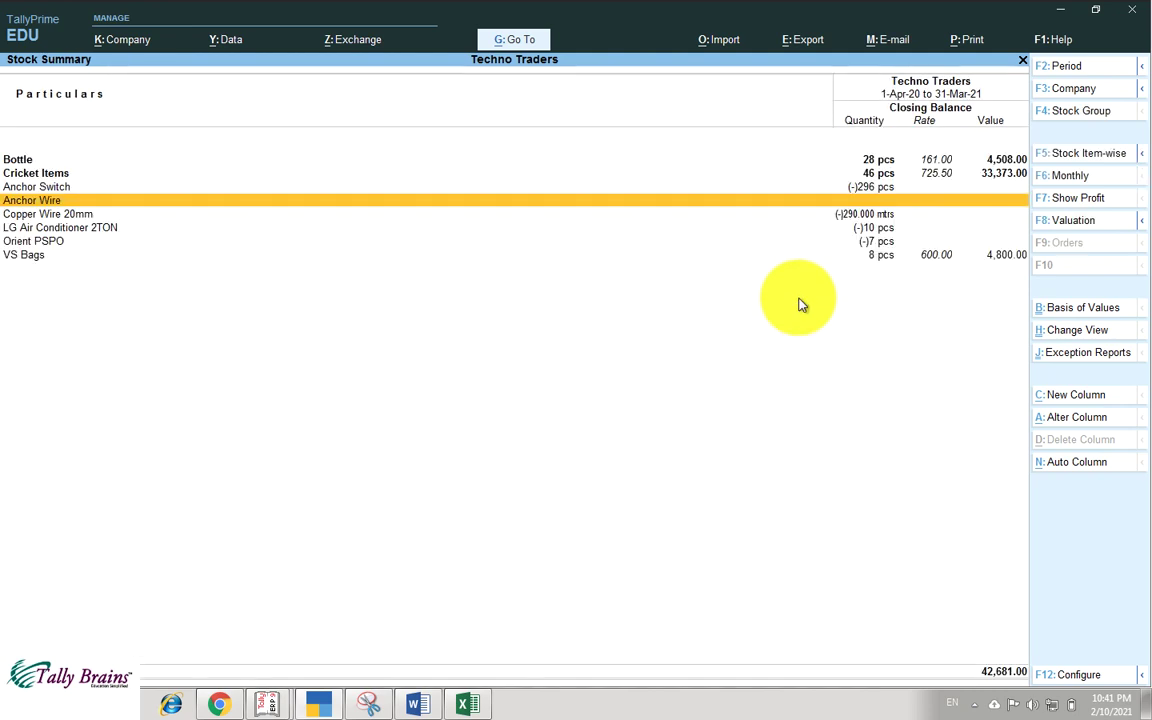
- Set the Type of Grouping to Stock Item-wise in the Stock Summary configuration
click(1066, 675)
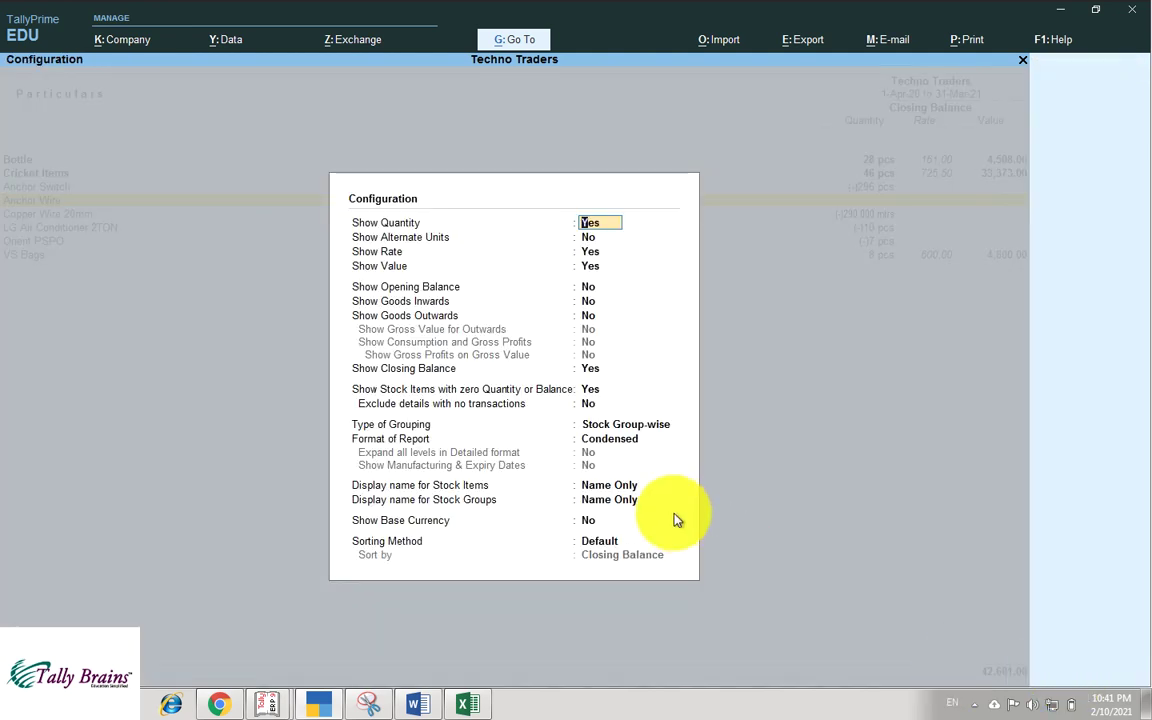
click(600, 427)
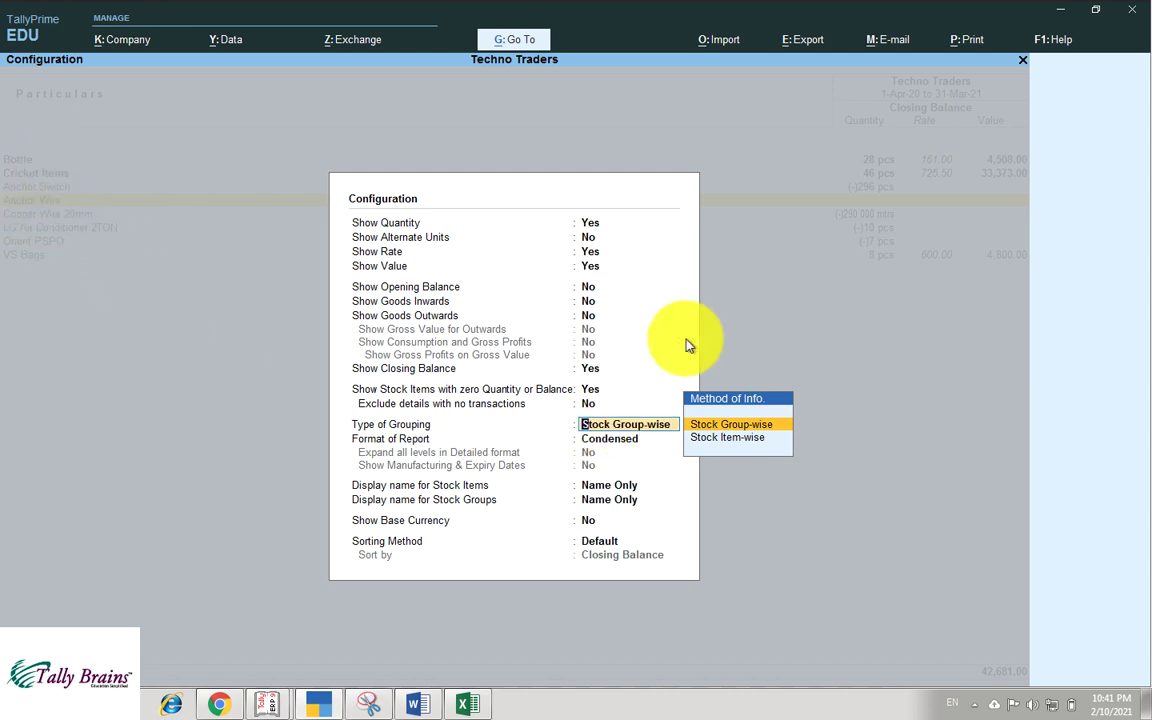
key(Down)
key(Return)
key(ctrl+a)
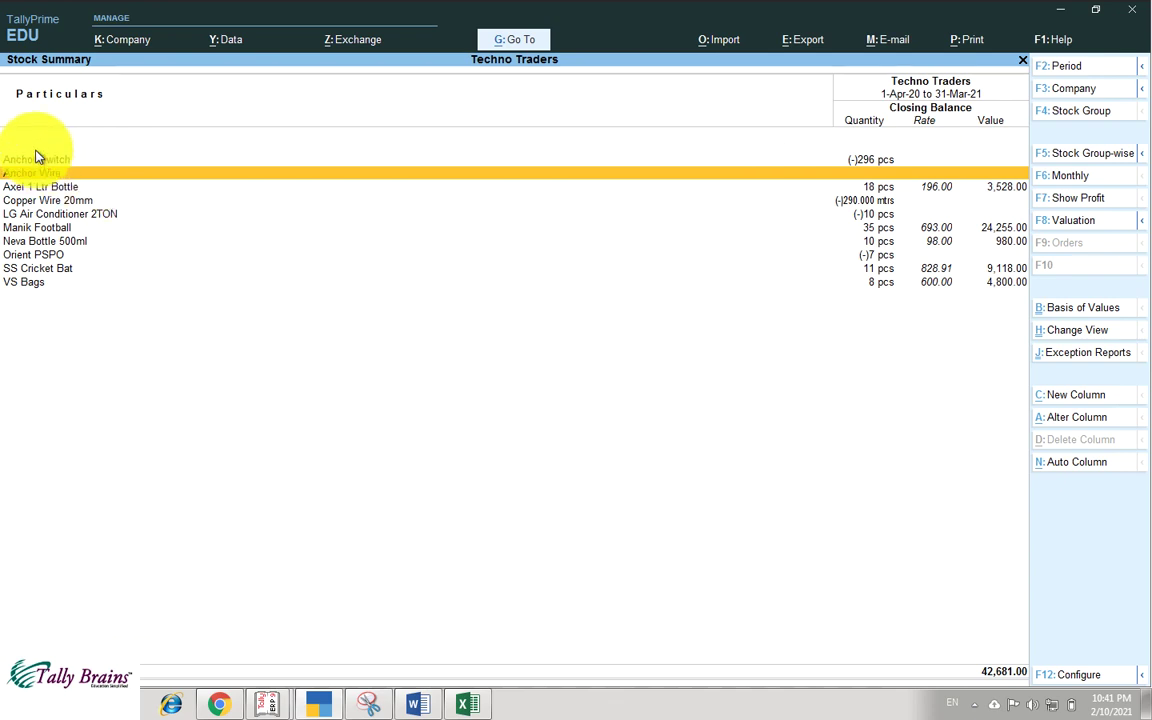
- Reopen the Stock Summary, and switch it directly to Stock Item-wise and back to Stock Group-wise
key(Escape)
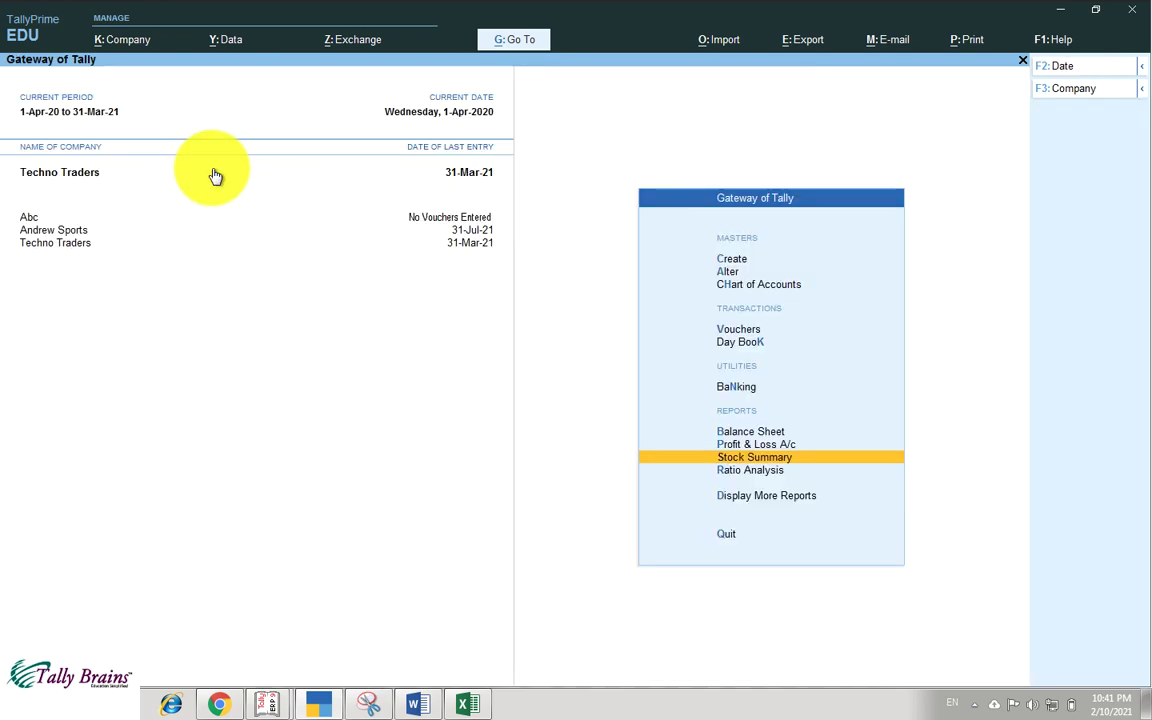
key(Return)
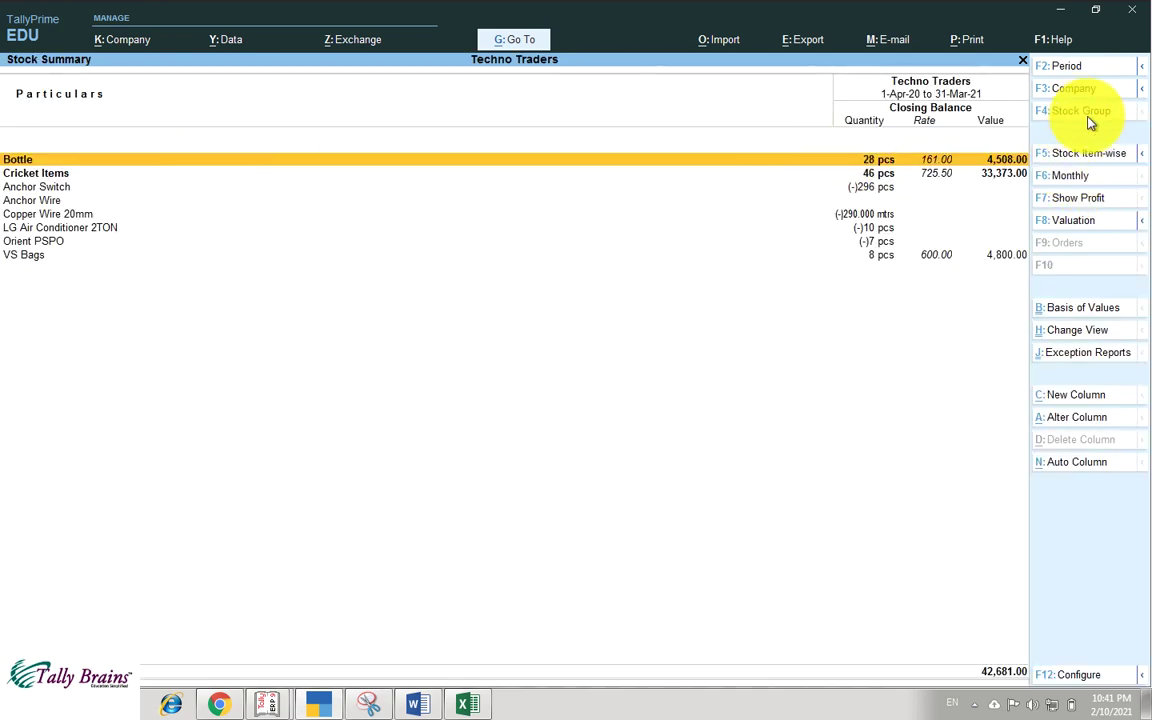
click(1087, 155)
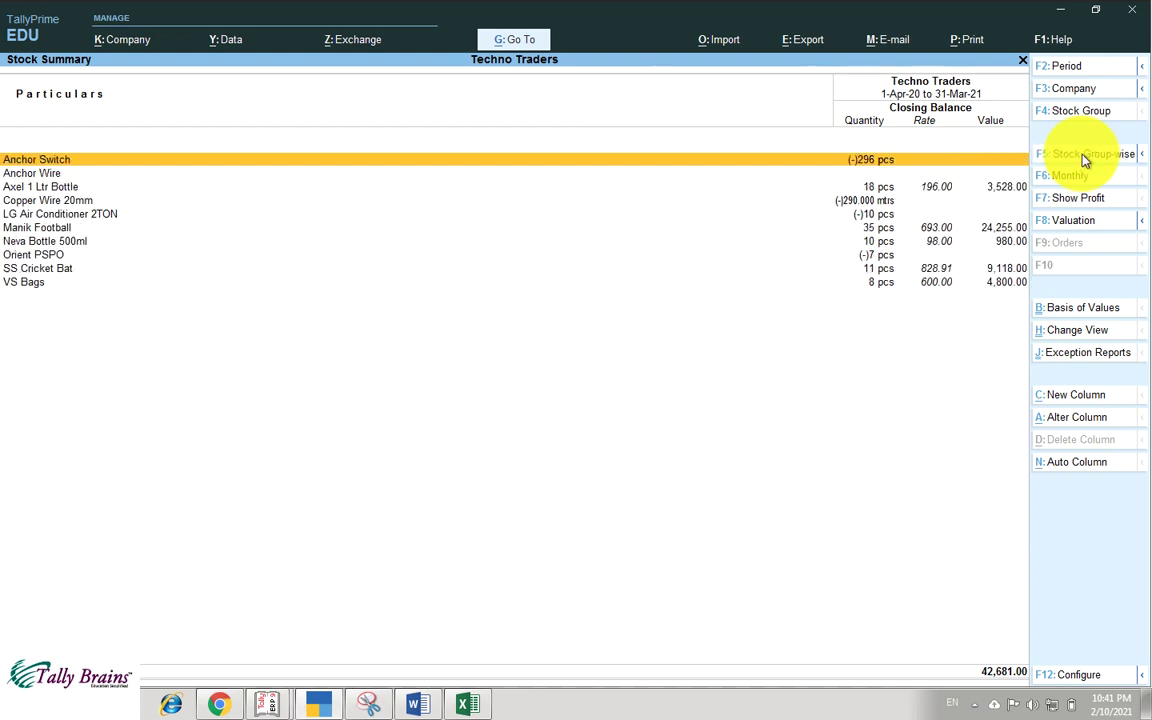
click(1085, 160)
- Choose Stock Item-wise with Change View, and reopen the Stock Summary in its default grouping
click(1082, 333)
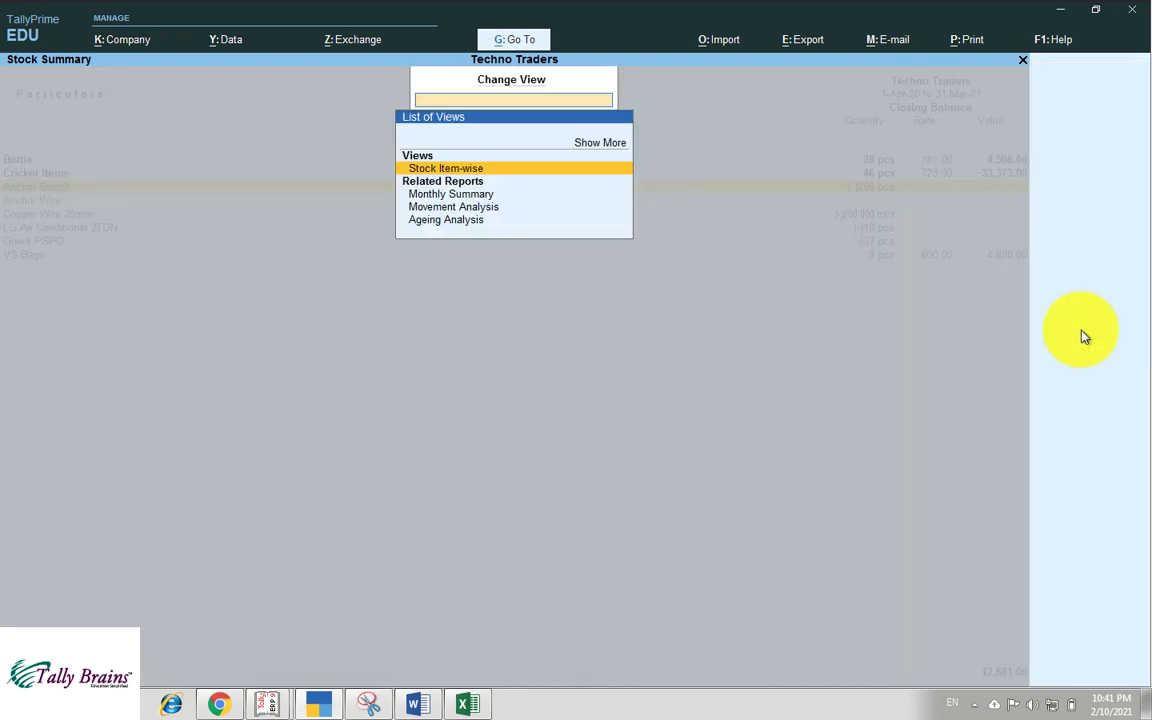
key(Return)
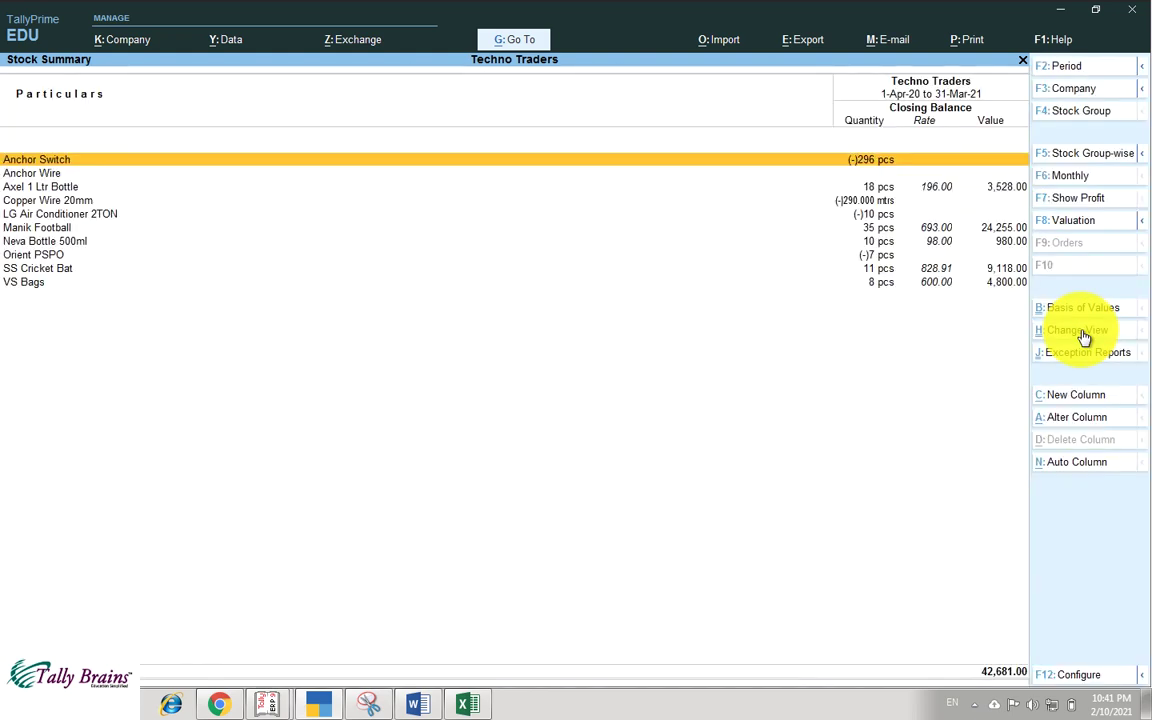
key(Escape)
key(Return)
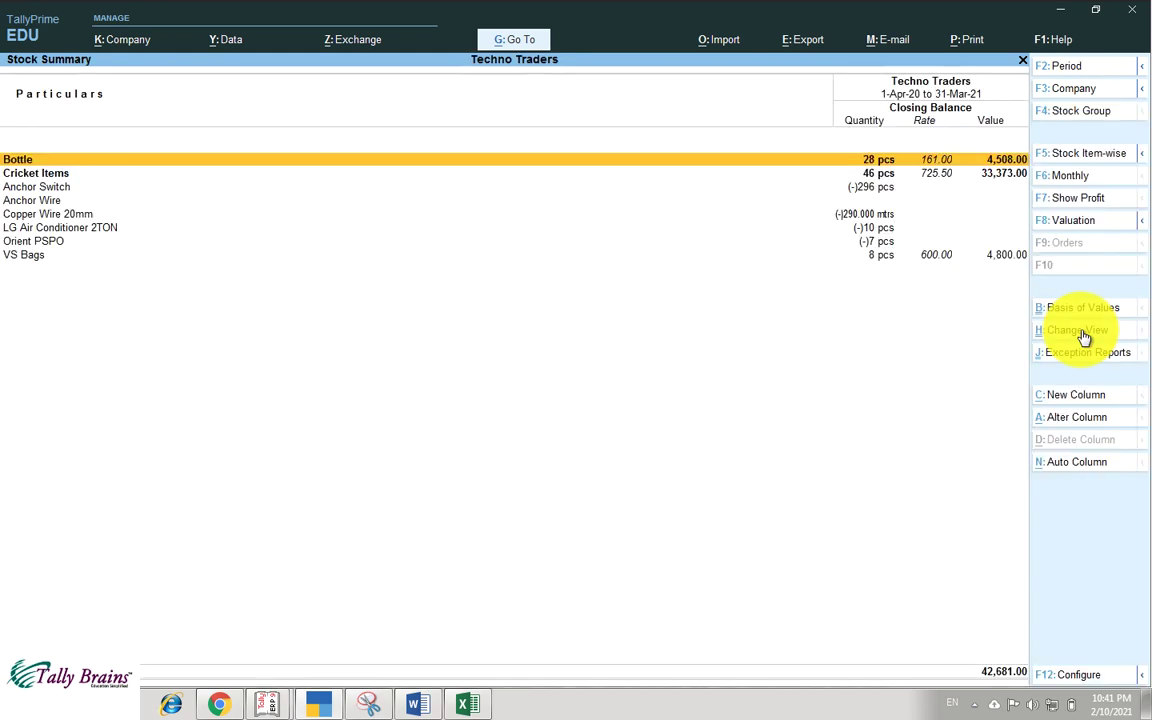
- Set the Format of Report to Detailed and Expand all levels in Detailed format to Yes, and select Axel 1 Ltr Bottle
click(1072, 673)
click(602, 441)
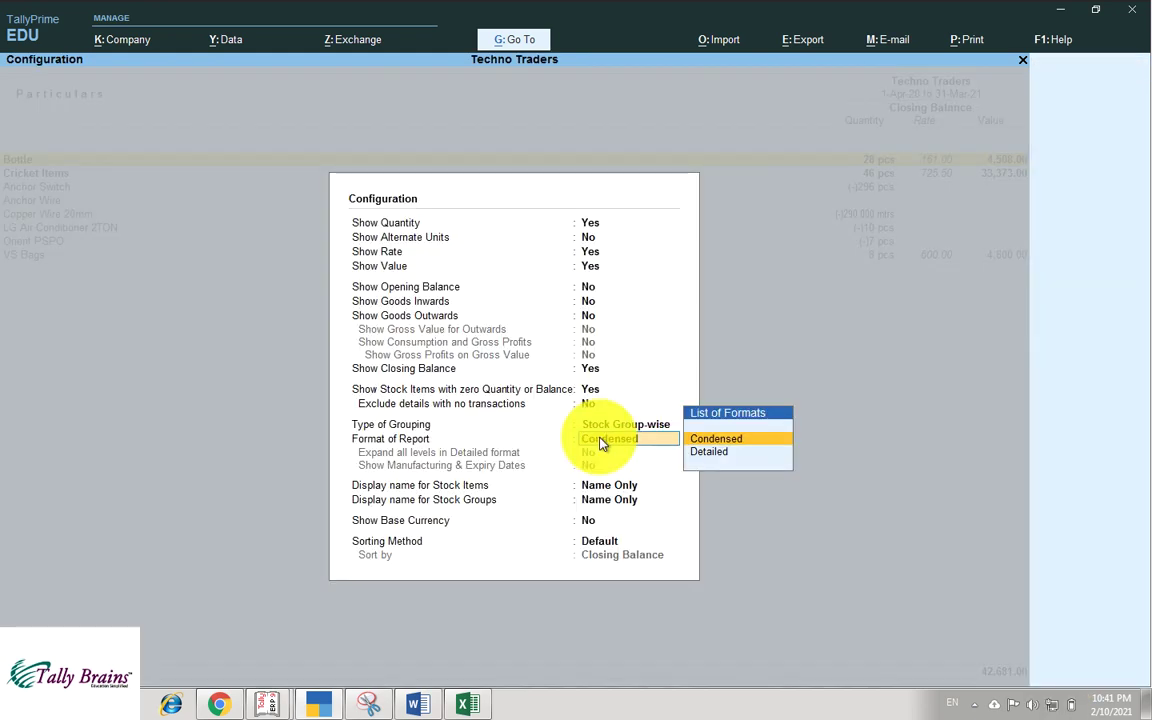
key(Down)
key(Return)
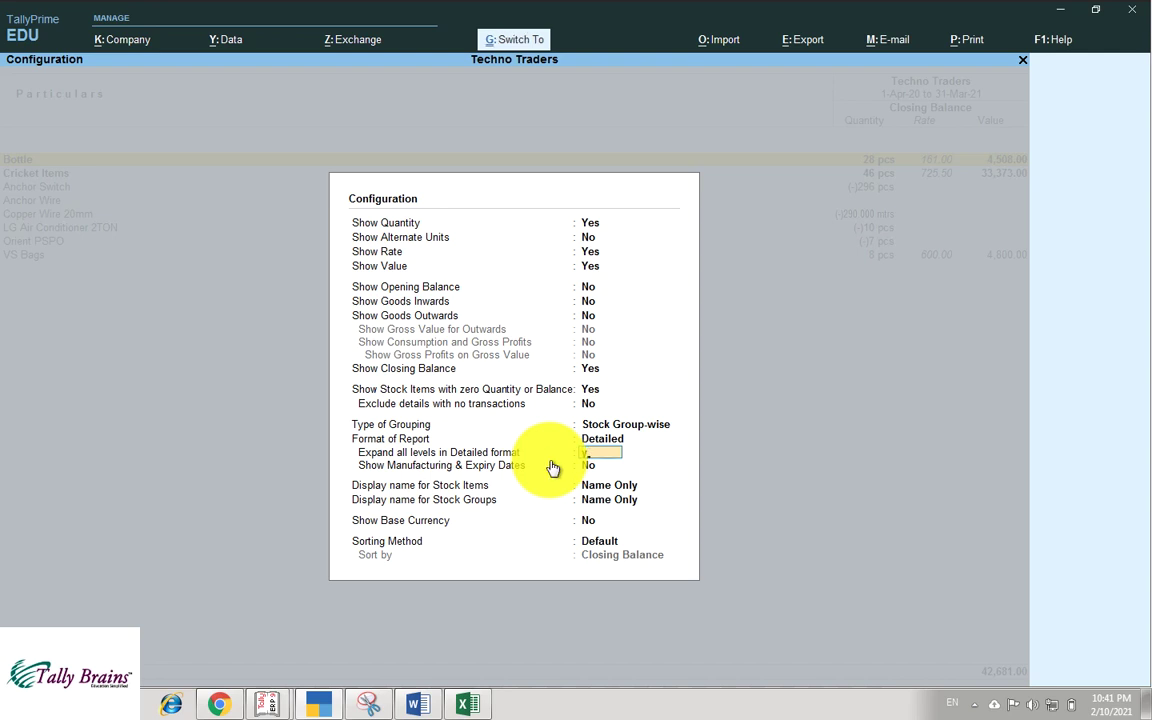
key(ctrl+a)
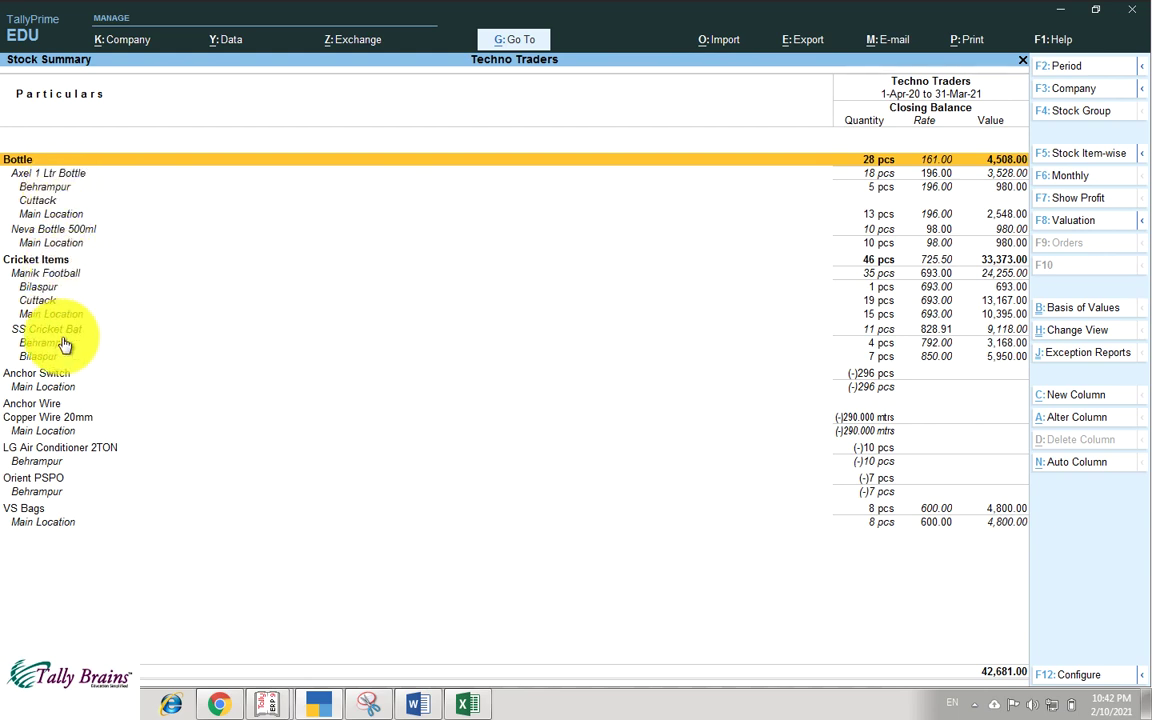
key(Down)
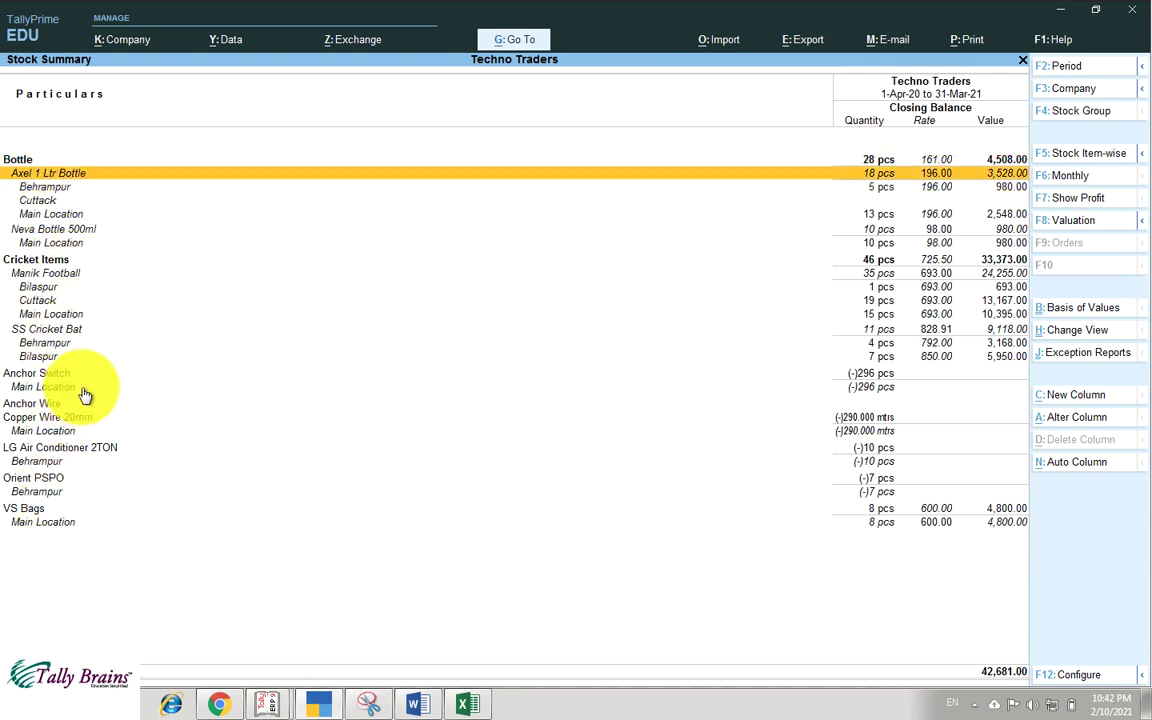
- Examine the location-wise stock rows under Axel 1 Ltr Bottle, down to Main Location
key(Down)
key(Down)
key(Down)
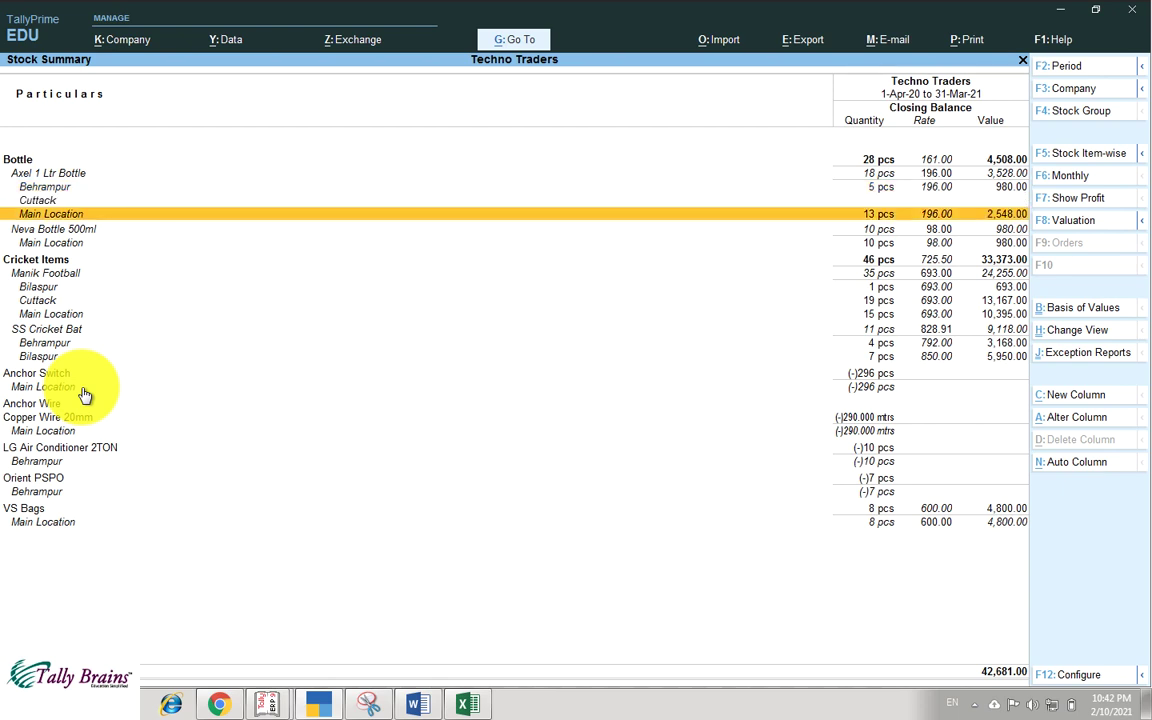
key(Return)
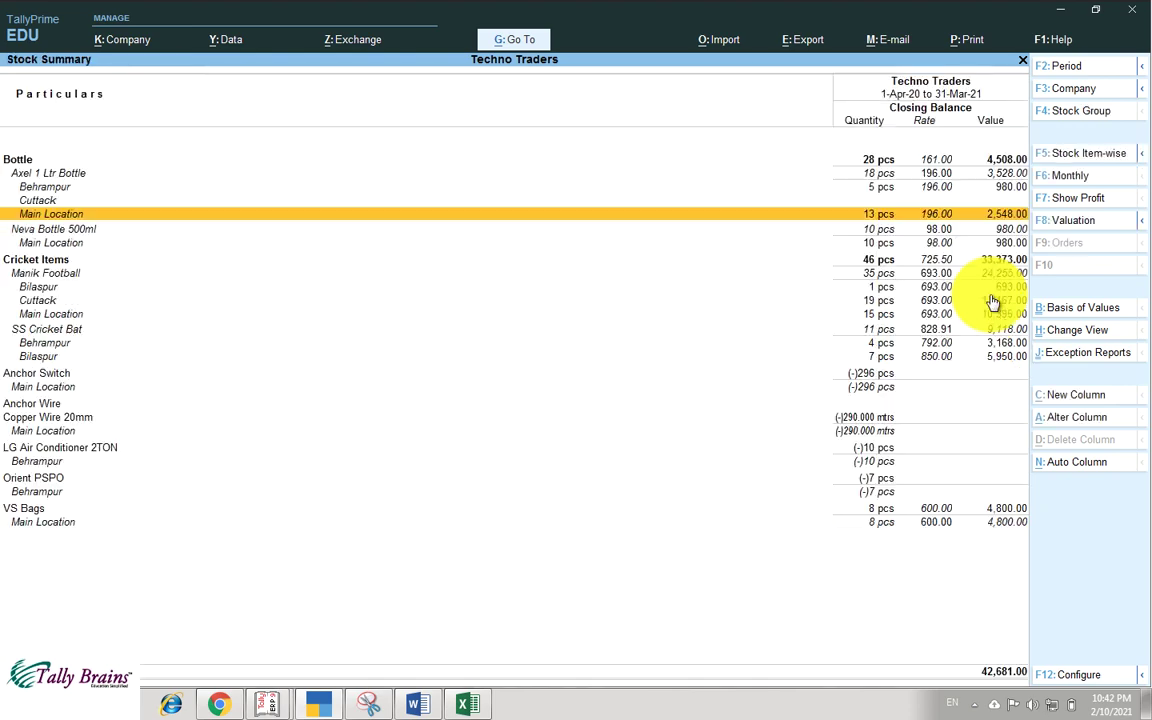
- Review the display name types offered for Stock Items in the Stock Summary configuration, keeping Name Only
key(Escape)
key(F12)
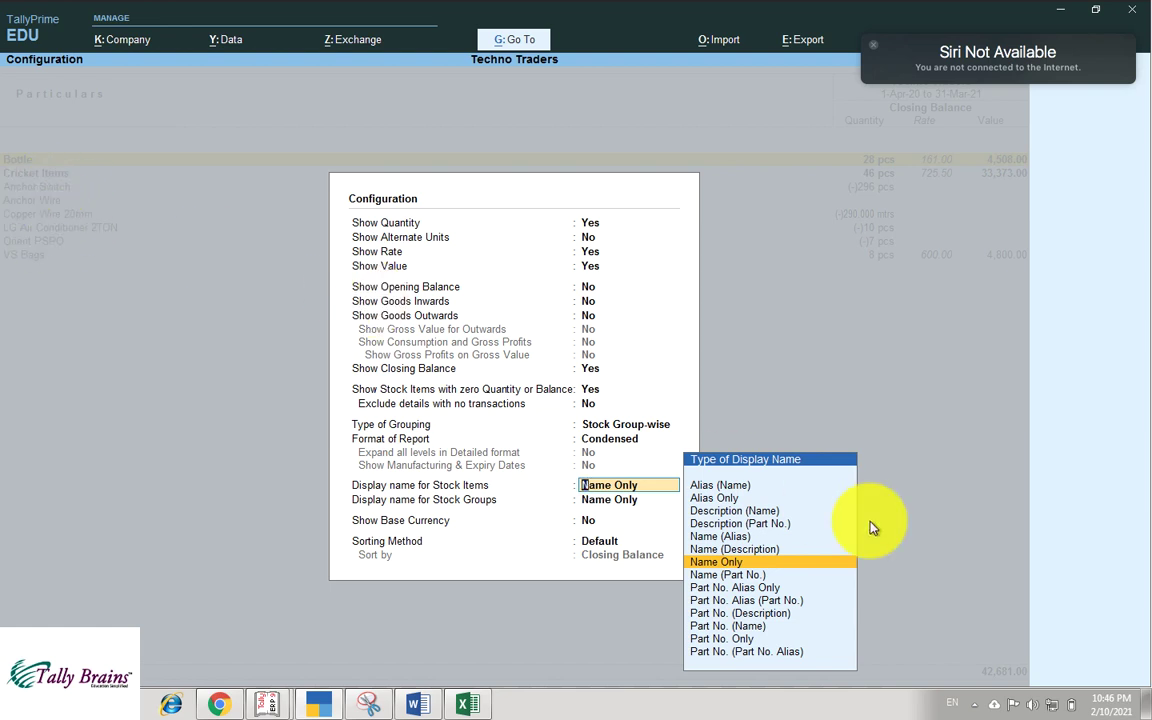
key(ctrl+a)
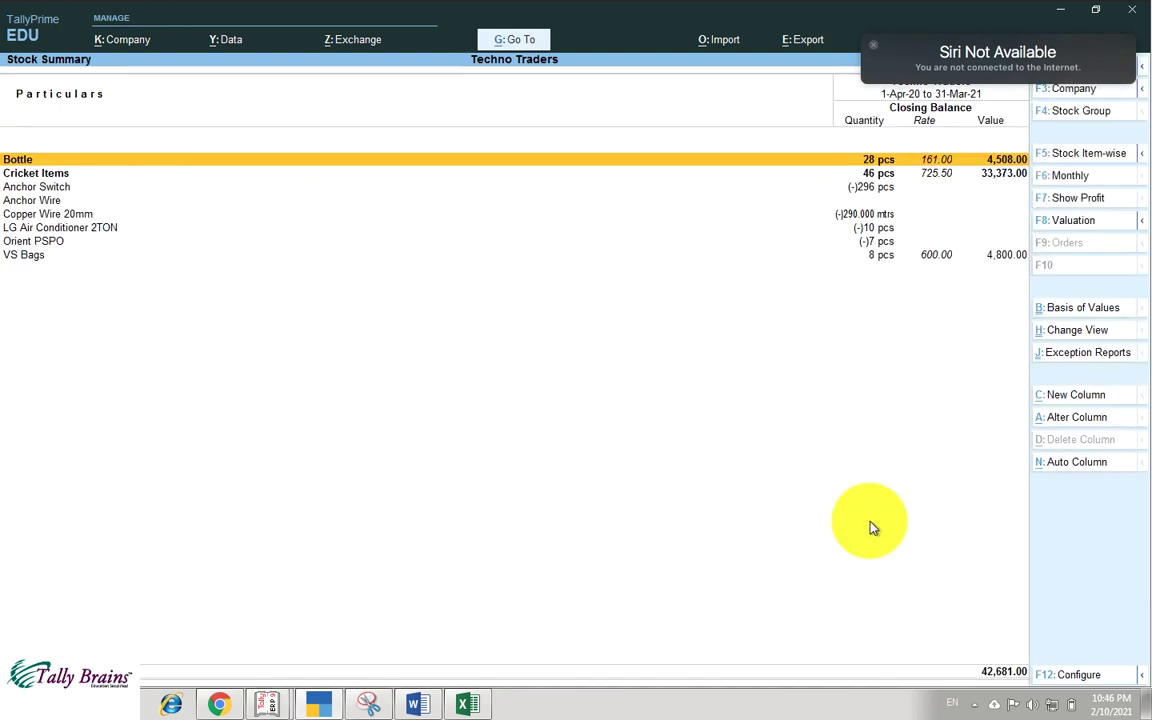
- Alter the Anchor Switch stock item, adding the alias Switch and part number 78889, and save it
key(Down)
key(Down)
key(ctrl+Return)
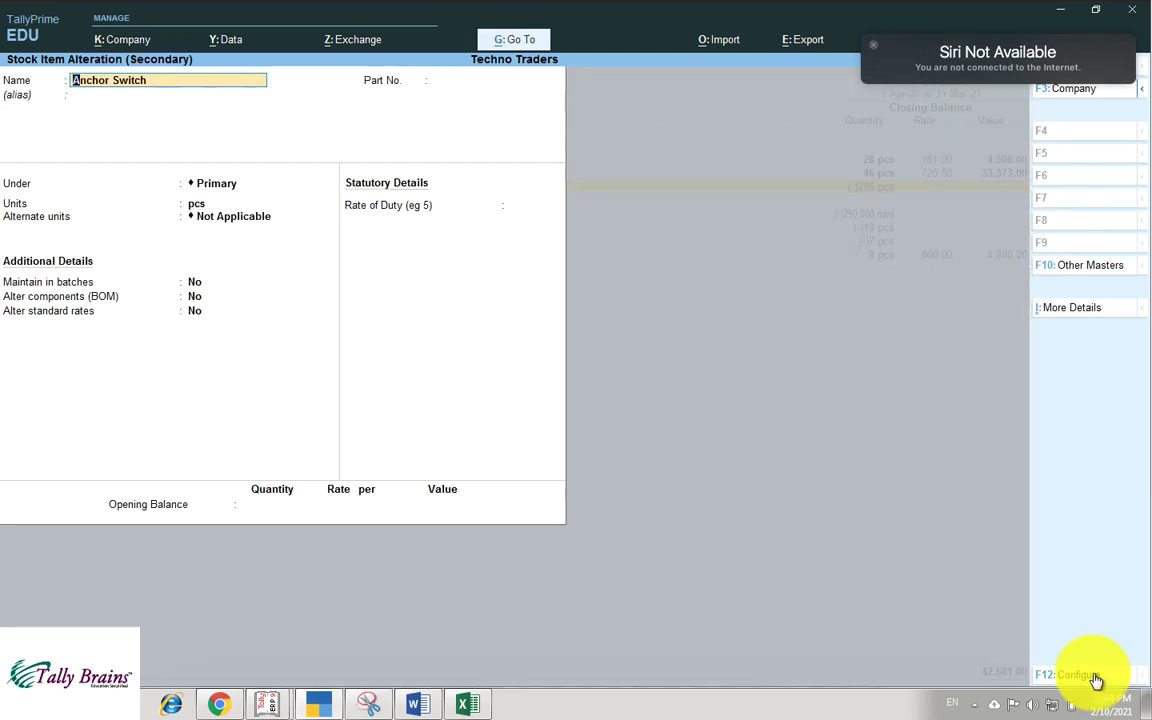
key(Return)
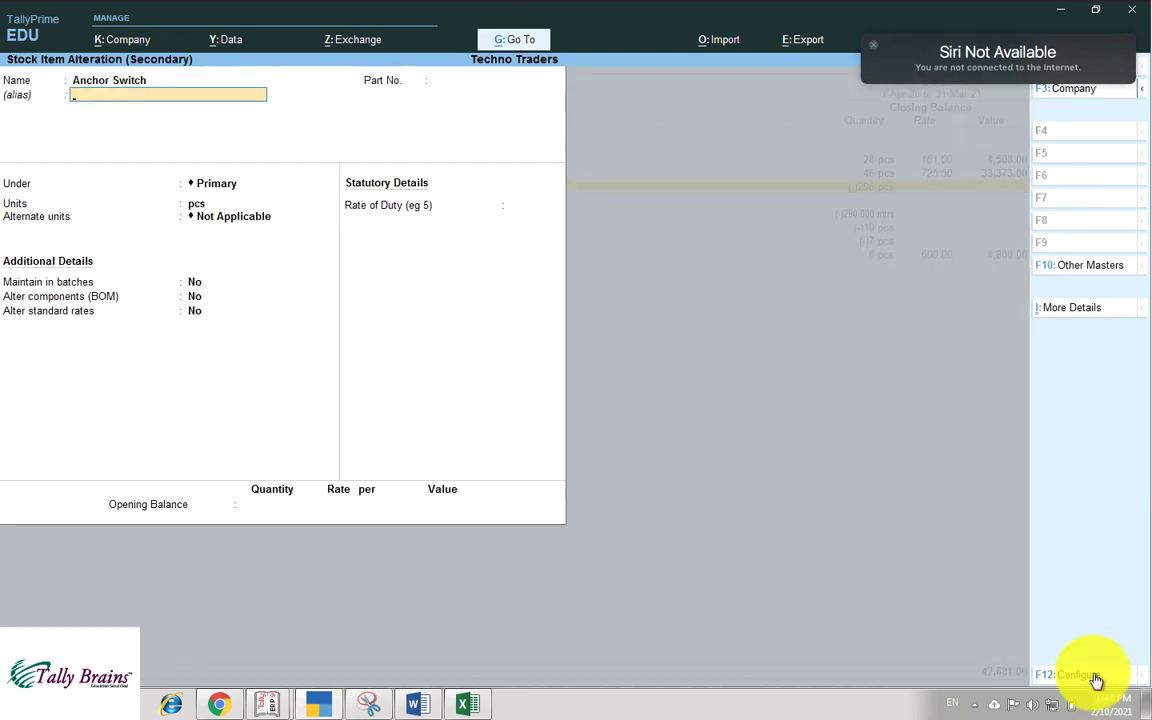
text(Switch)
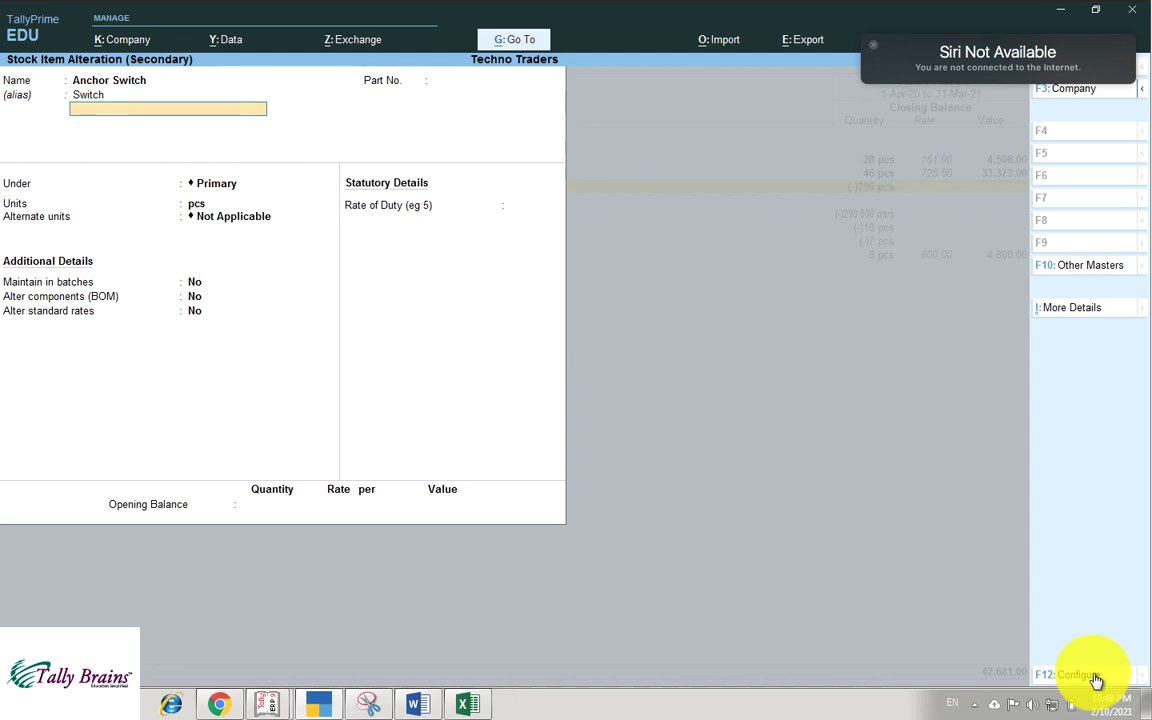
key(Return)
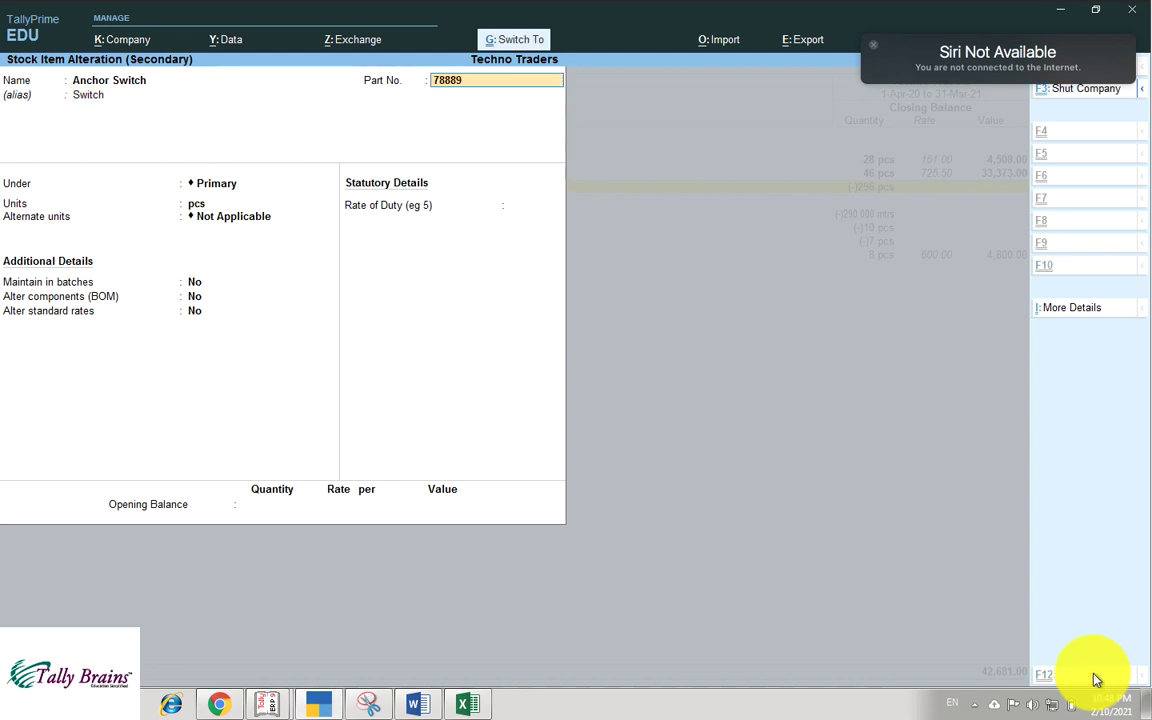
key(ctrl+a)
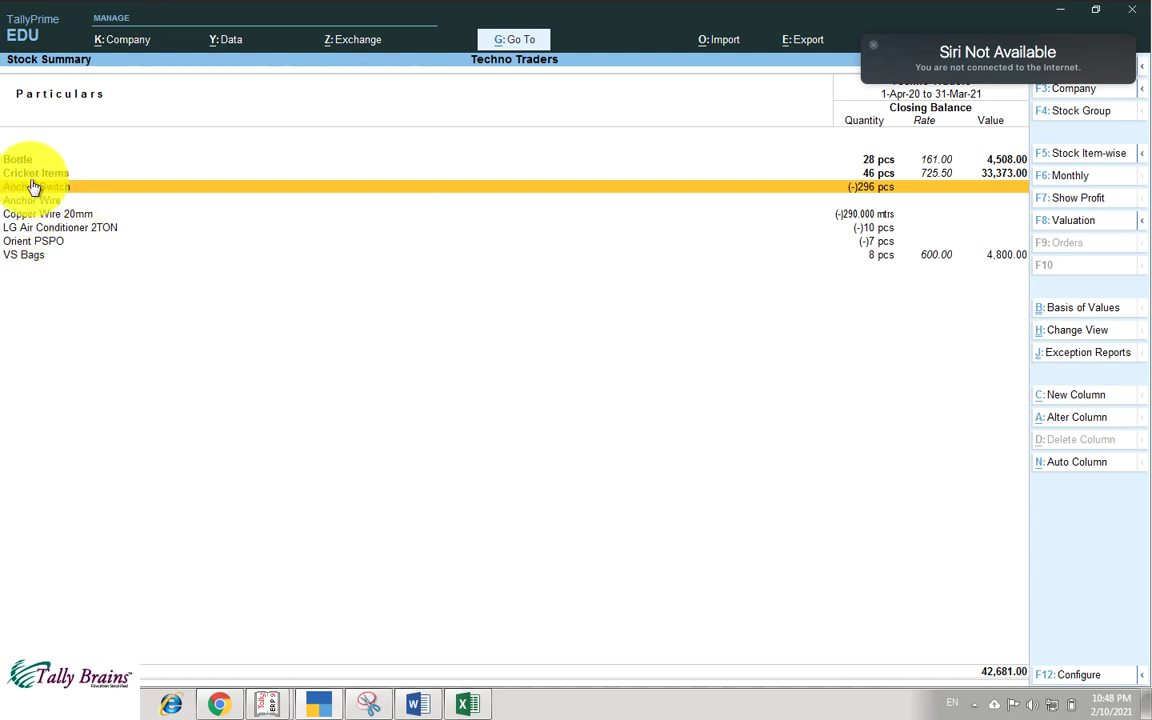
- Set the display name for Stock Items to Name (Part No.) in the Stock Summary configuration
click(1105, 677)
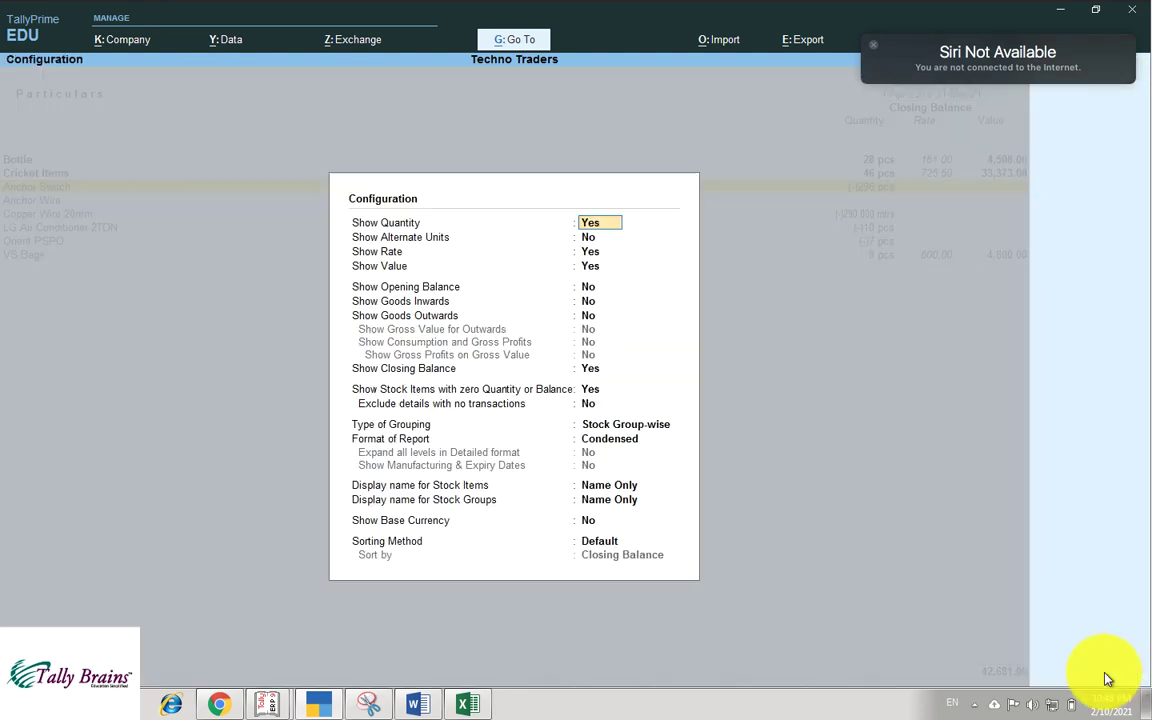
key(Return)
key(Return)
key(Return)
key(Return)
key(Return)
key(Return)
key(Return)
key(Return)
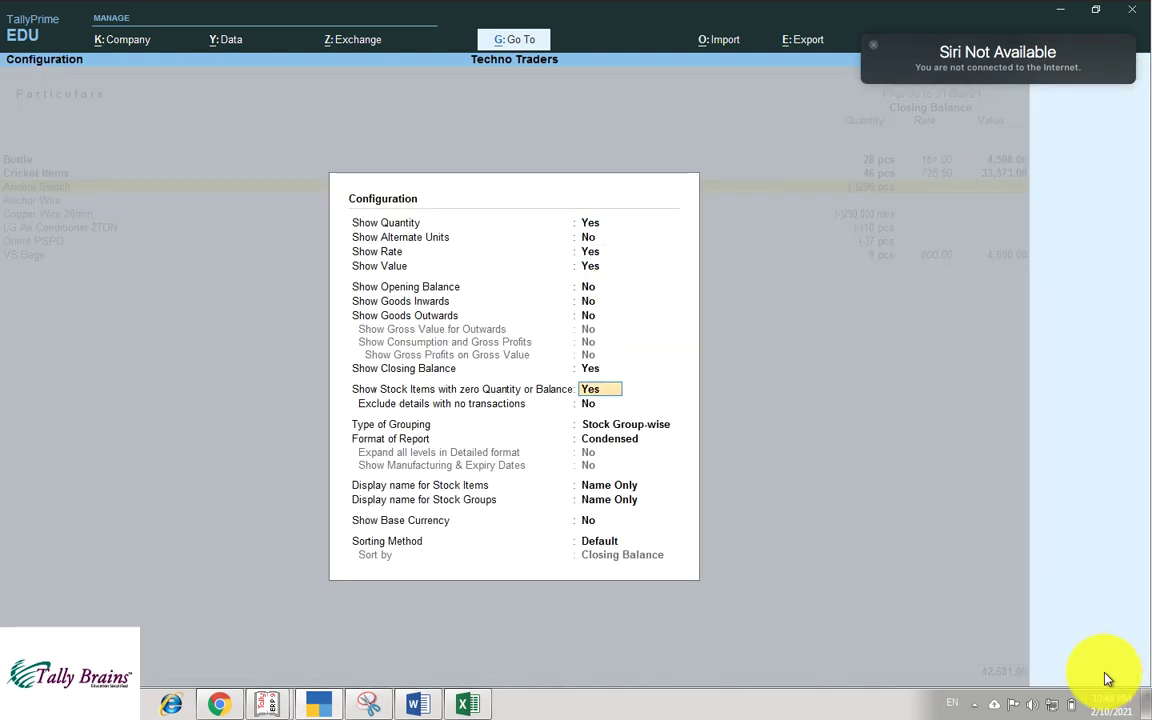
key(Return)
key(Return)
key(Return)
key(Return)
key(Return)
key(Return)
key(Up)
key(Up)
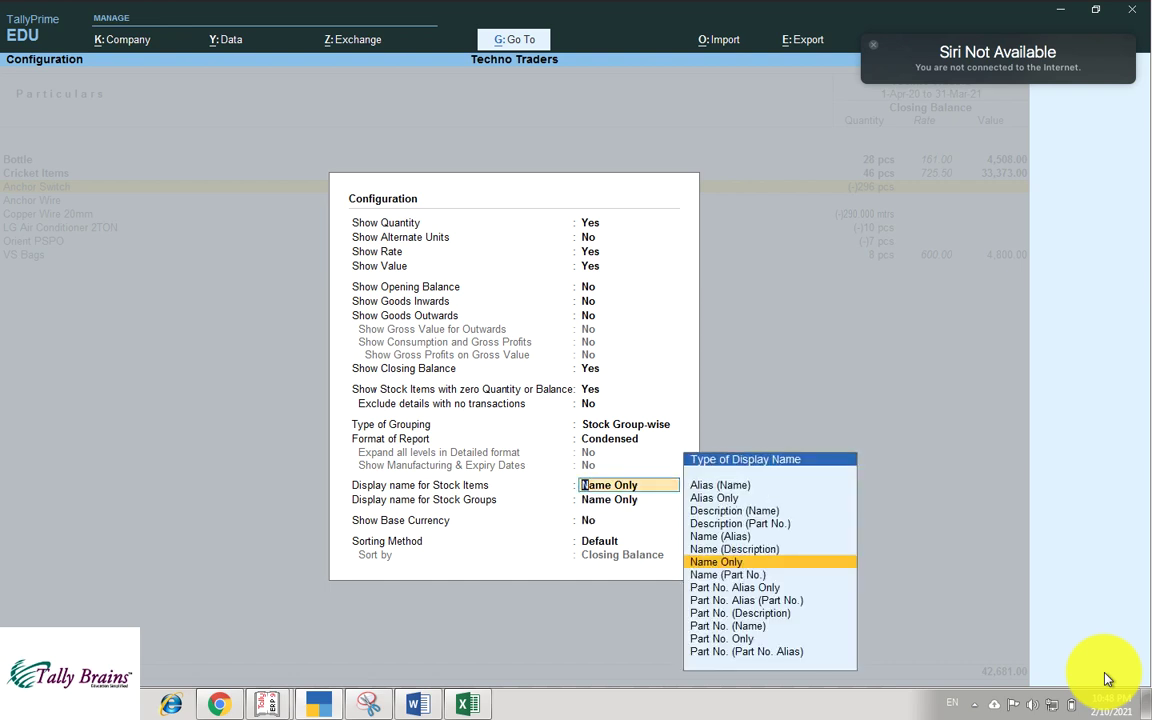
key(Down)
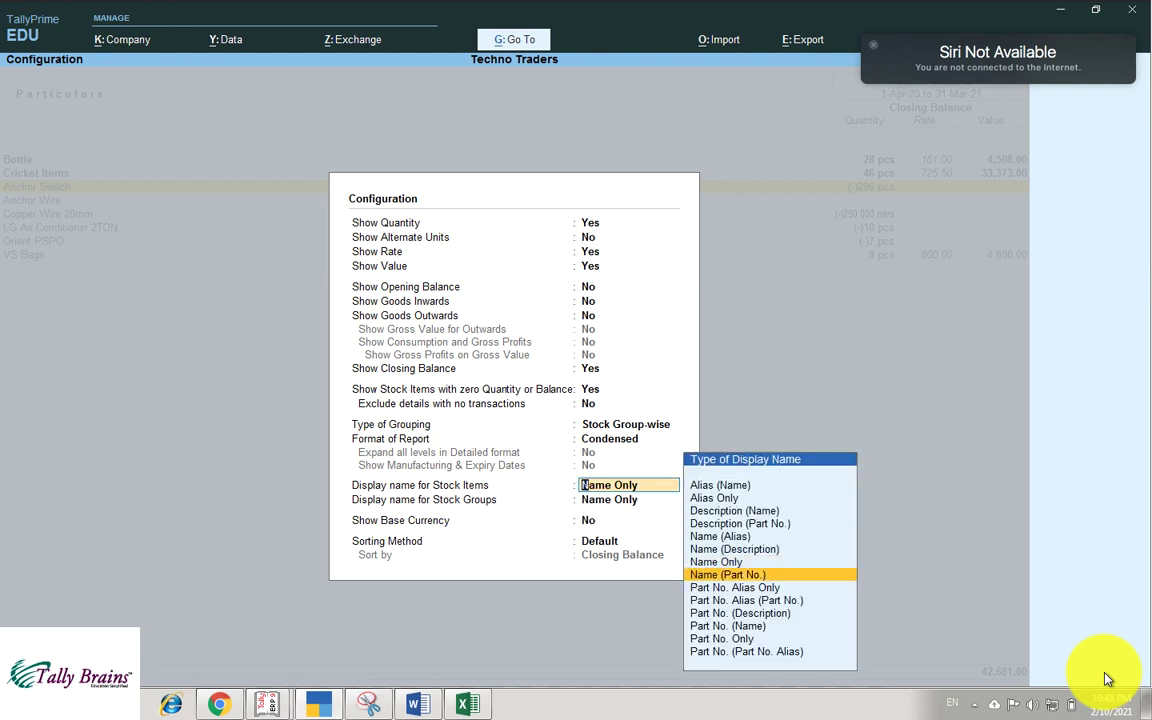
key(Return)
key(ctrl+a)
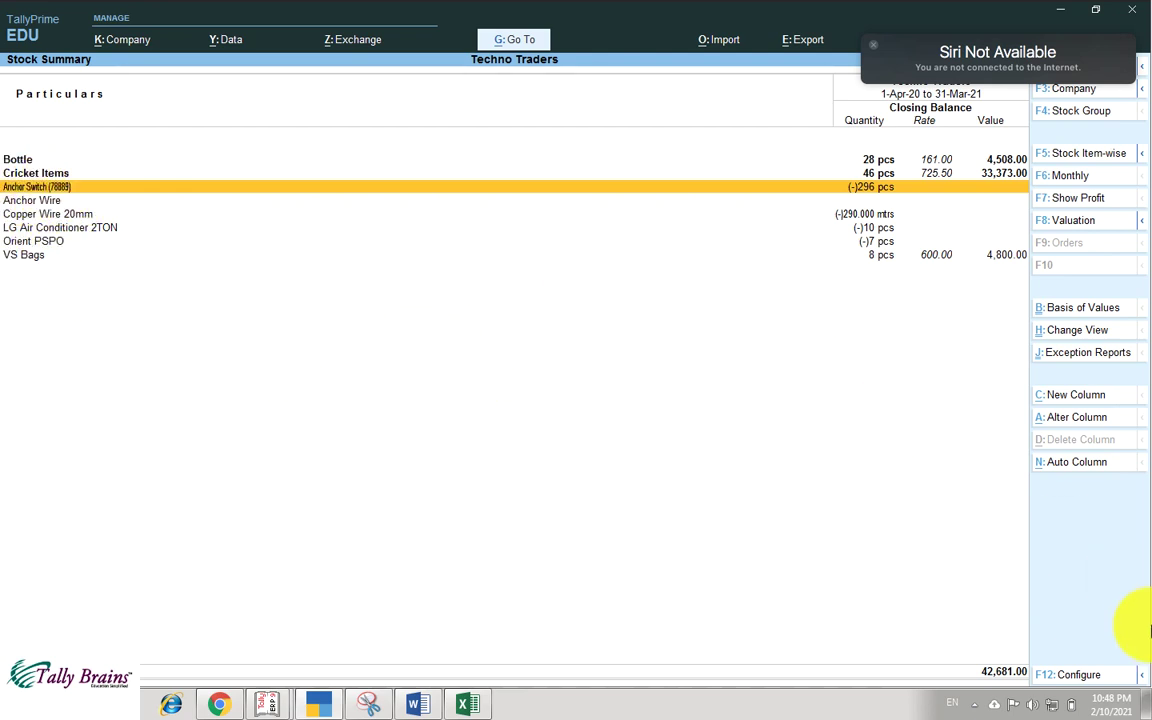
- Change the display name for Stock Items to Part No. Alias Only in the Stock Summary configuration
click(1088, 674)
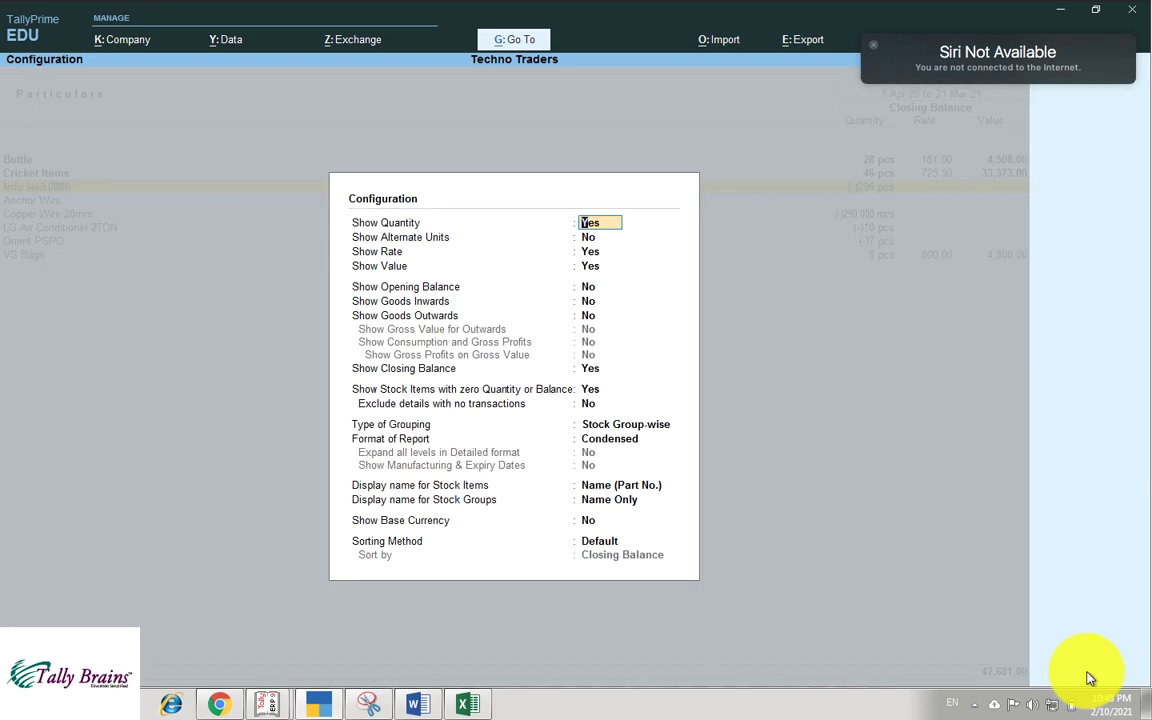
key(Return)
key(Return)
key(Return)
key(Return)
key(Return)
key(Return)
key(Return)
key(Return)
key(Return)
key(Return)
key(Return)
key(Return)
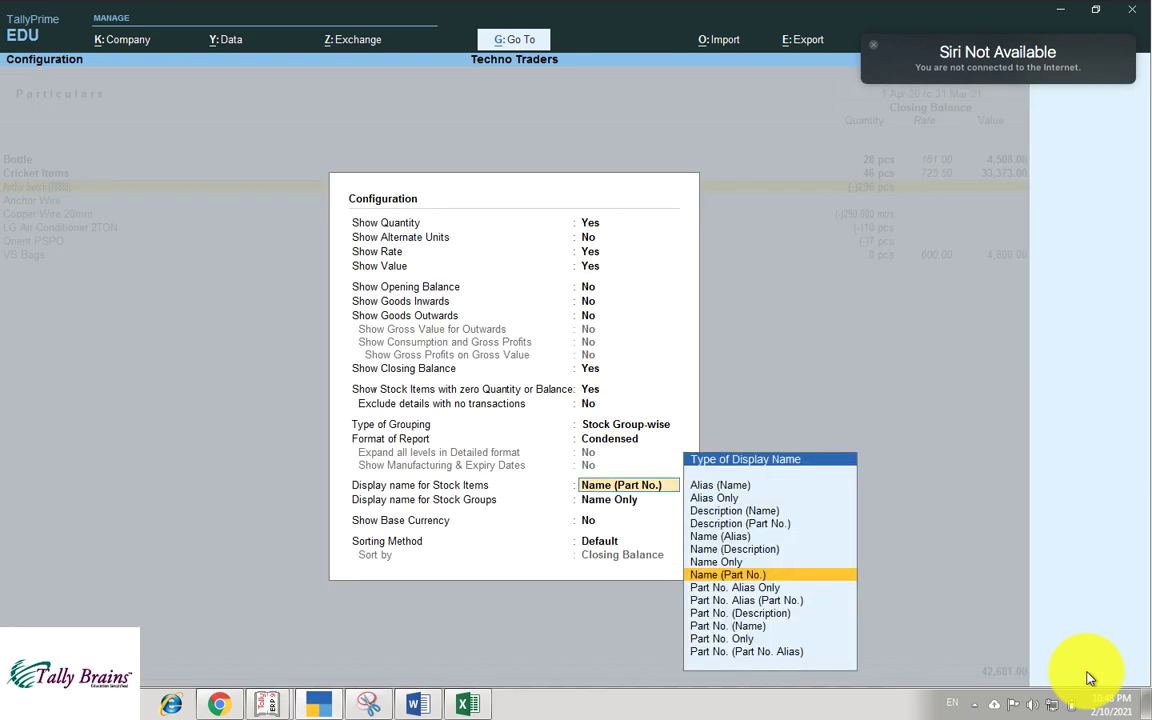
key(Down)
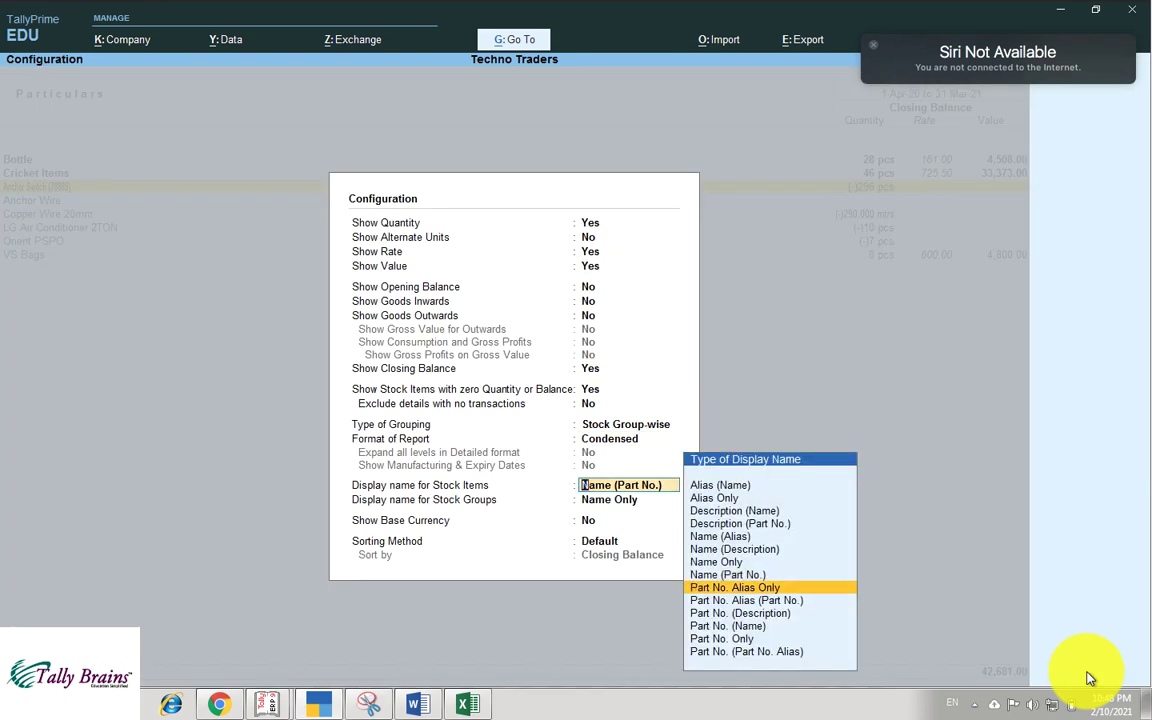
key(Return)
key(ctrl+a)
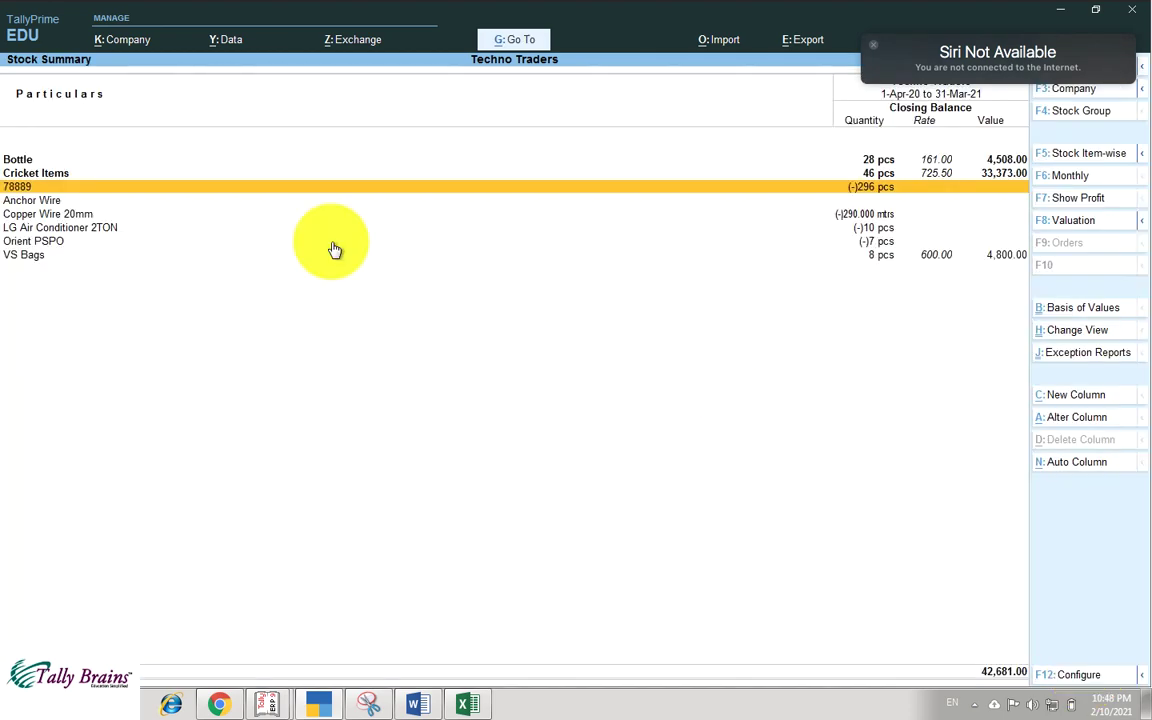
- Set the display name for Stock Items back to Name Only in the Stock Summary configuration
click(1095, 673)
key(Down)
key(Down)
key(Down)
key(Down)
key(Down)
key(Down)
key(Down)
key(Down)
key(Down)
key(Down)
key(Down)
key(Down)
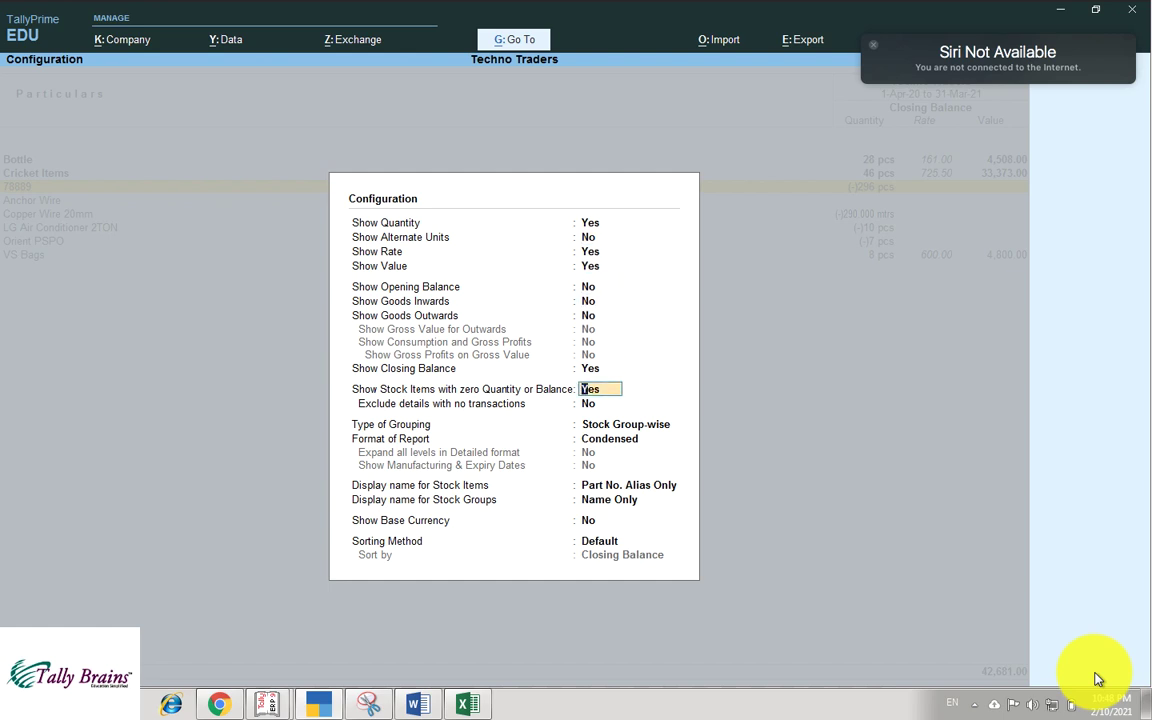
key(Return)
key(Up)
key(Up)
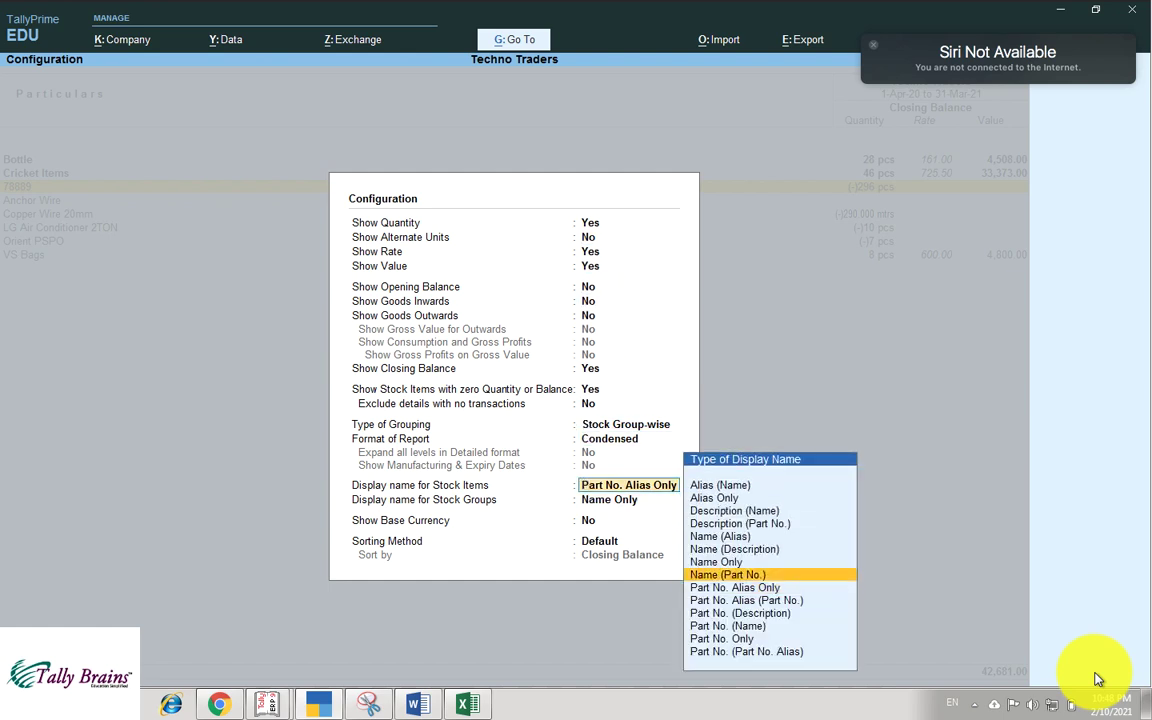
key(Up)
key(Return)
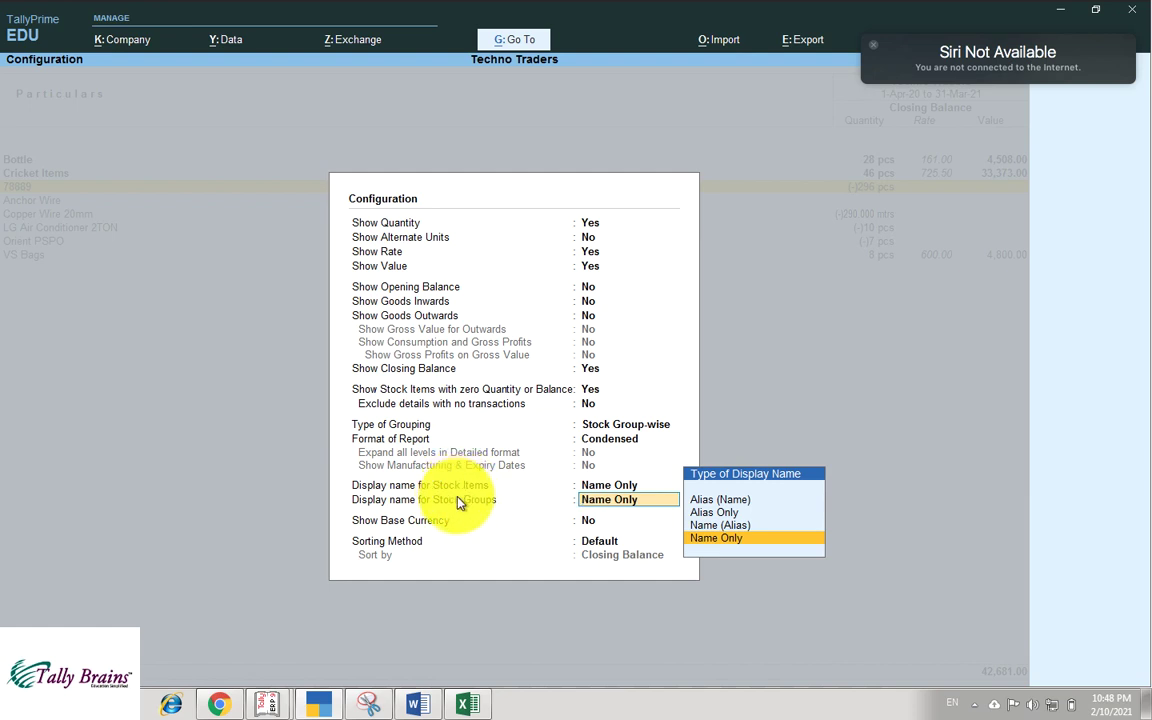
- Keep Name Only for Stock Groups, set Show Base Currency to Yes, and apply the configuration
key(Return)
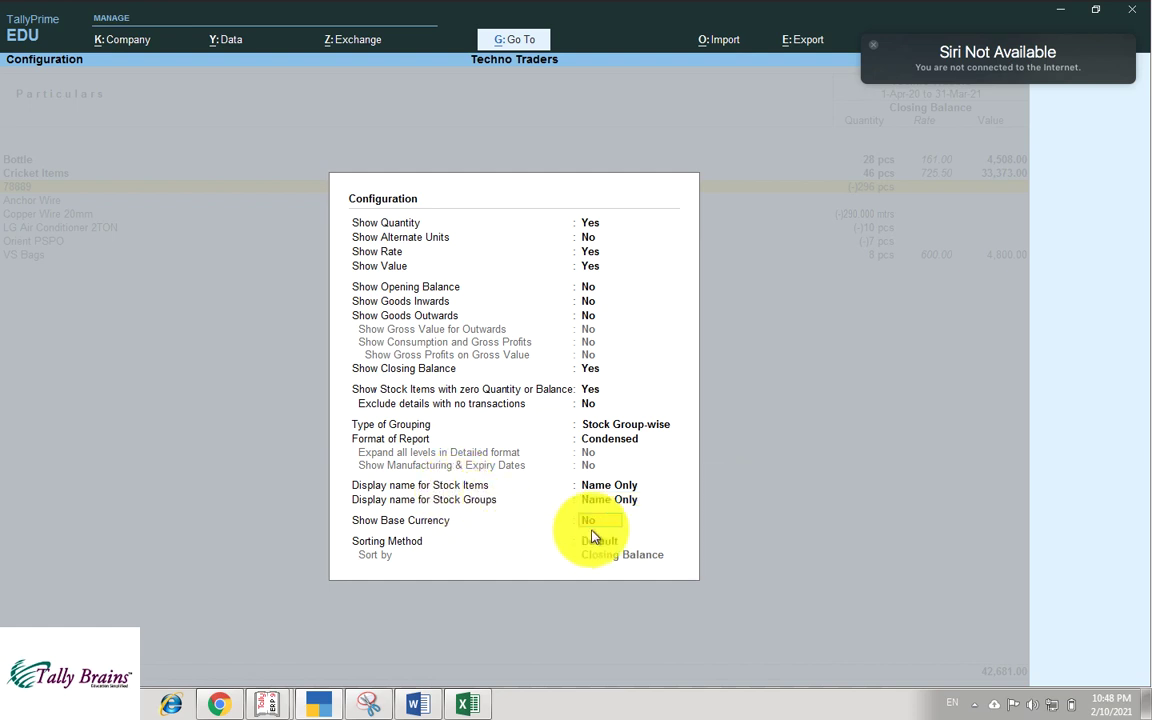
click(874, 45)
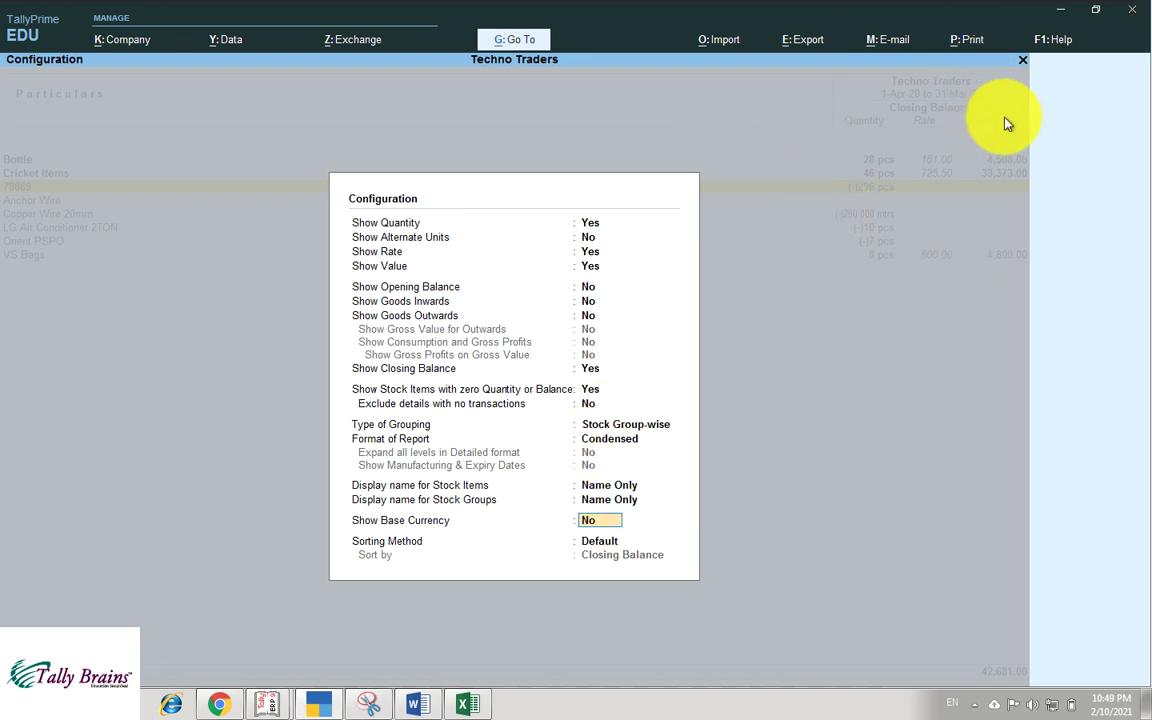
key(Return)
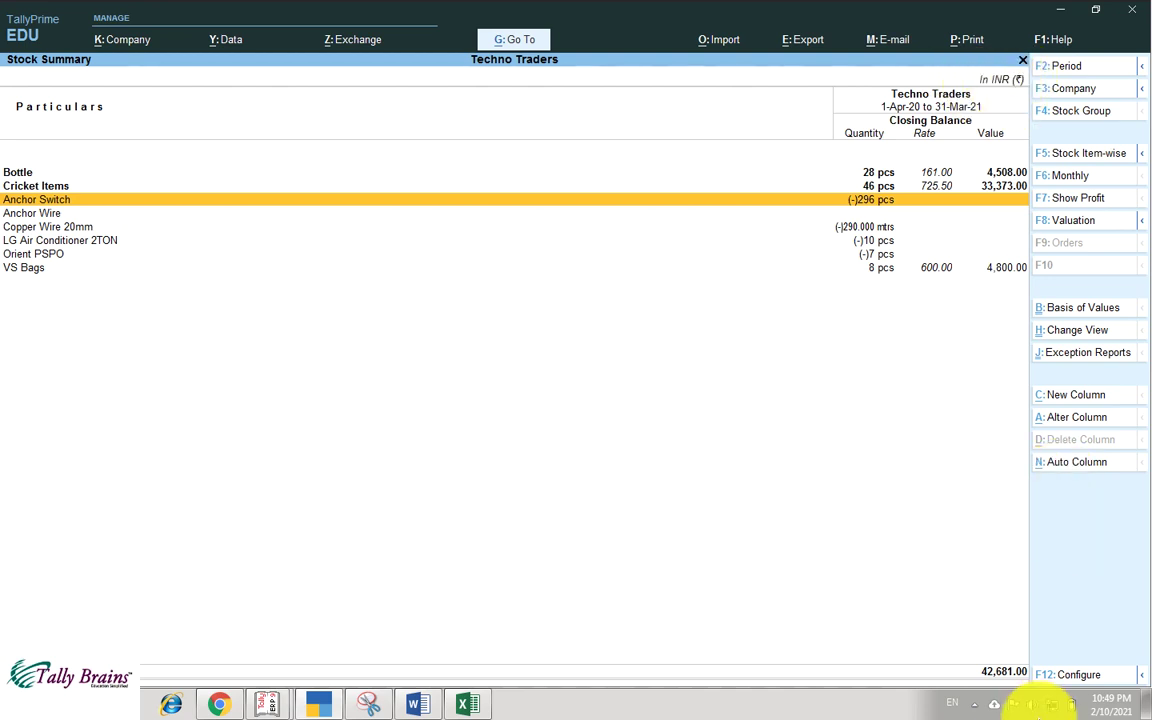
- Review the sorting methods available in the Stock Summary configuration, keeping Default
click(1074, 680)
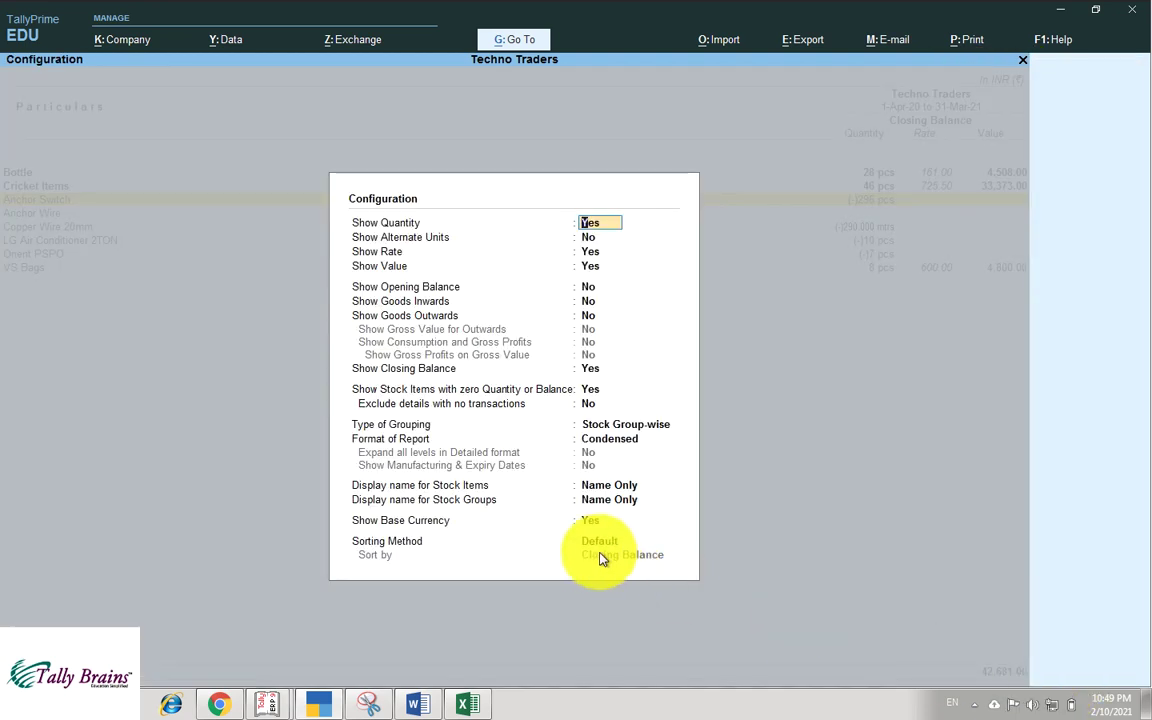
click(611, 544)
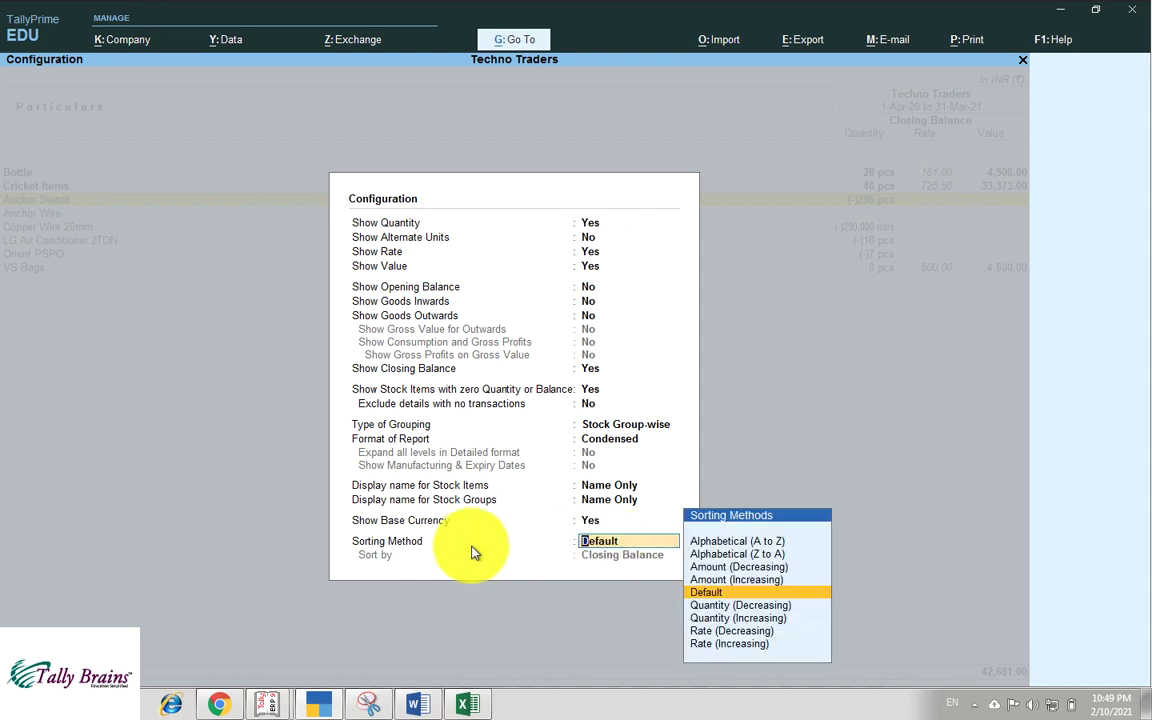
key(Return)
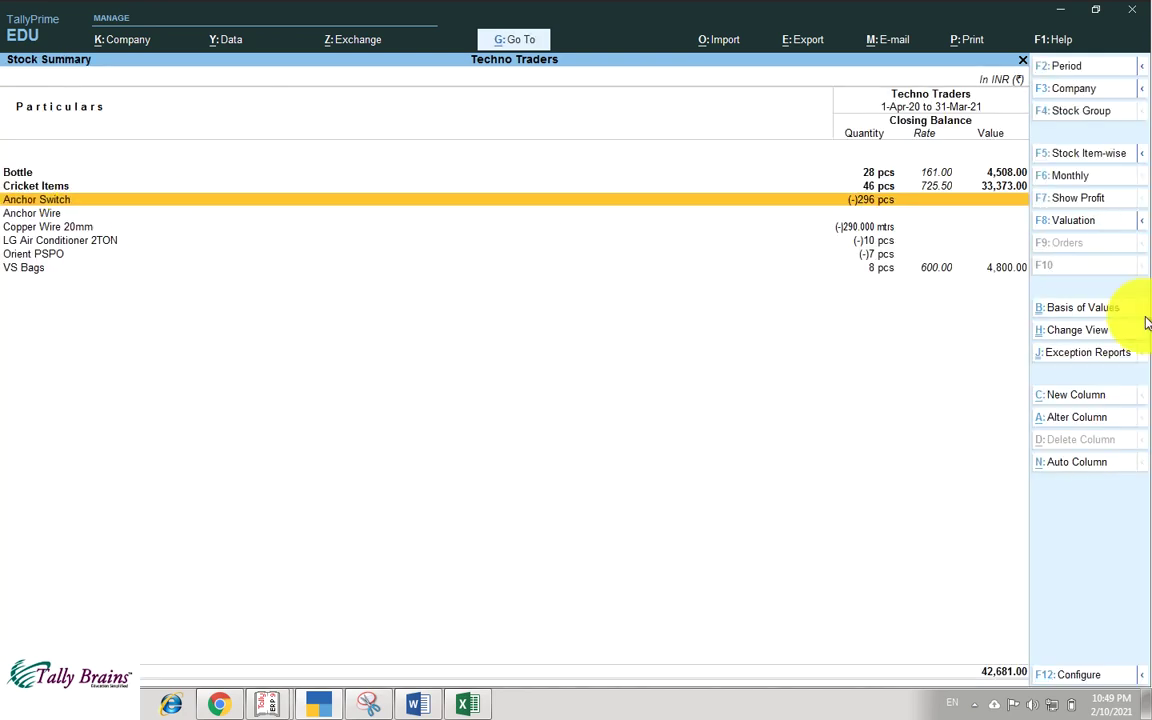
- Switch the Stock Summary to Stock Item-wise and set its Sorting Method to Amount (Decreasing)
click(1085, 155)
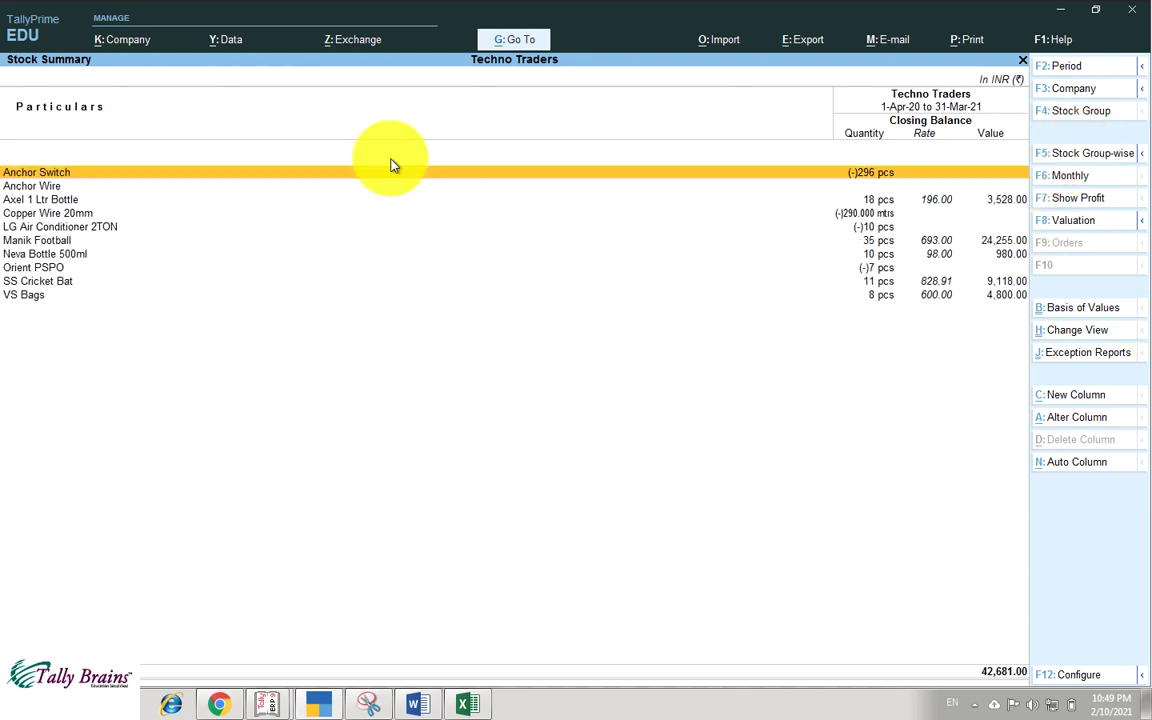
click(1105, 677)
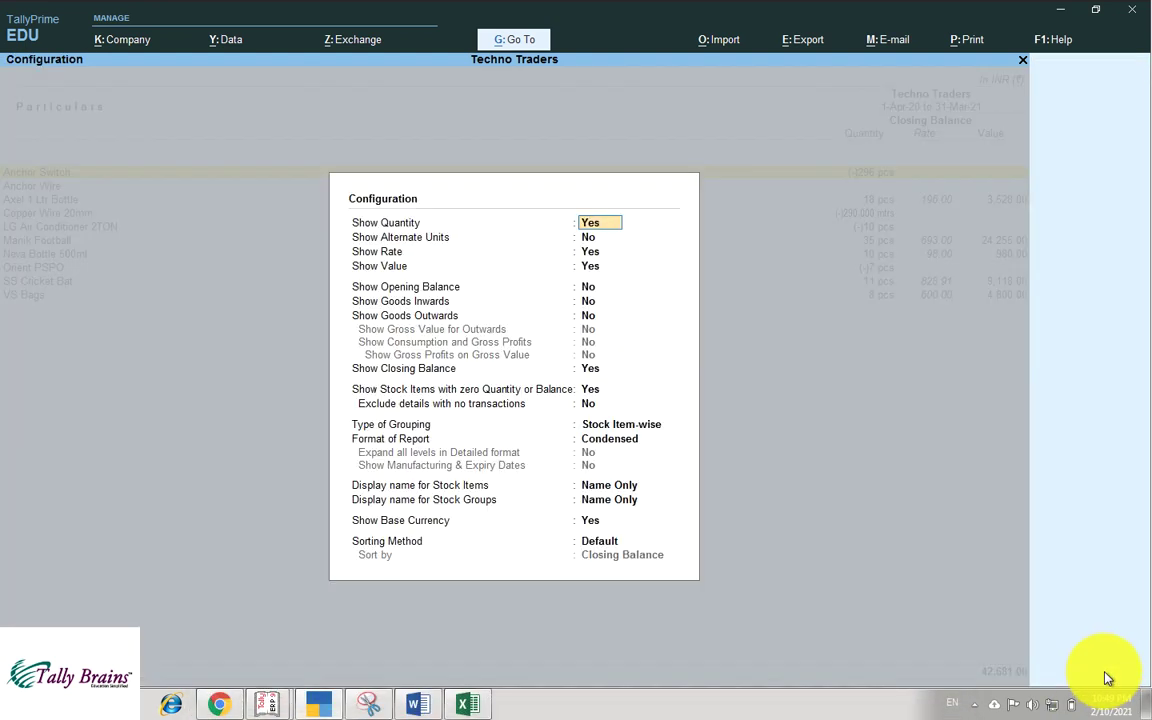
click(593, 544)
key(Up)
key(Up)
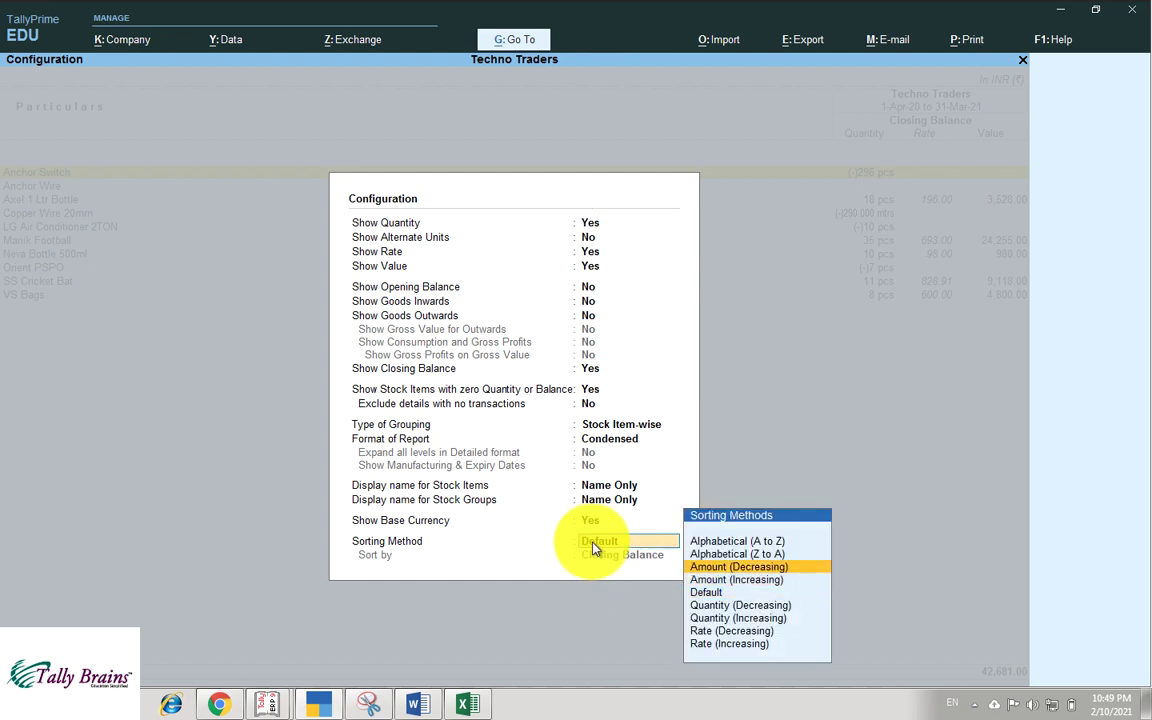
key(Return)
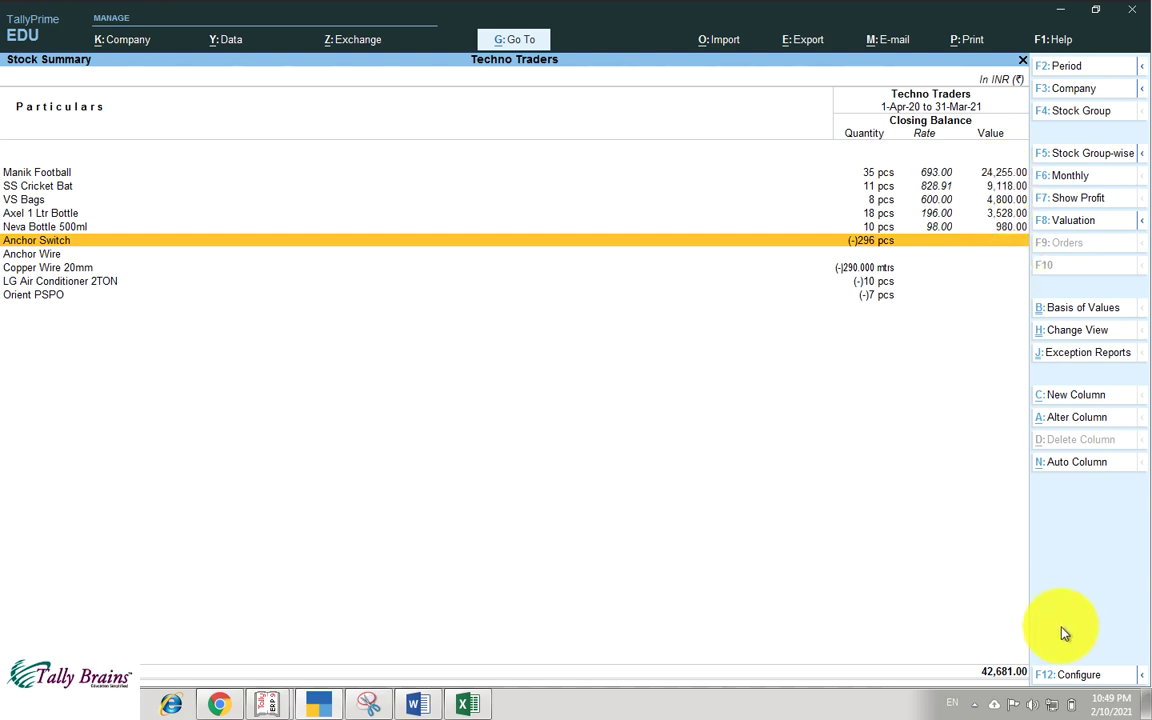
- Change the Stock Summary's Sorting Method to Quantity (Increasing)
click(1066, 675)
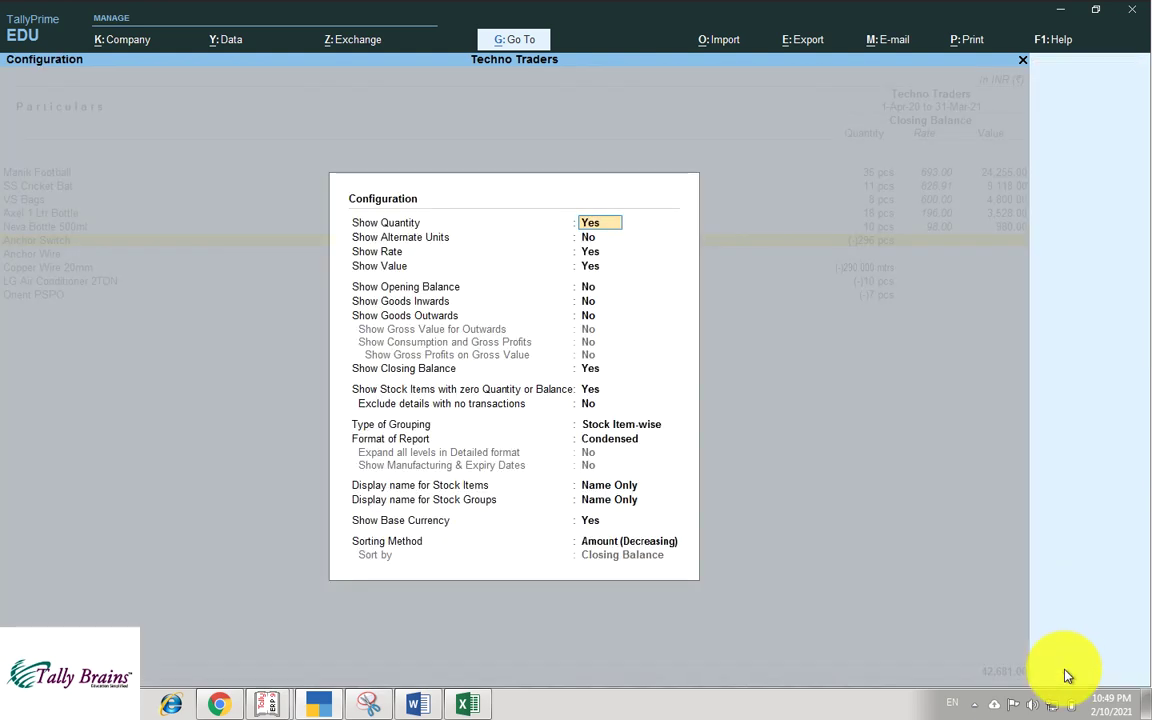
click(628, 548)
key(Down)
key(Down)
key(Down)
key(Down)
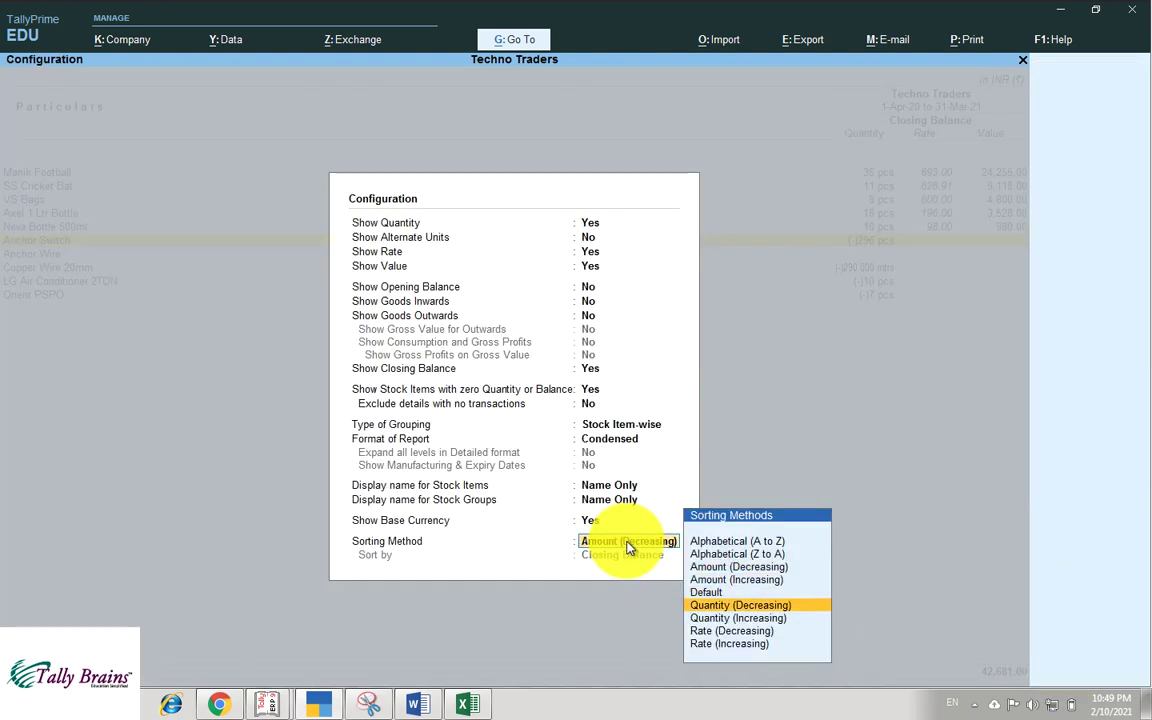
key(Return)
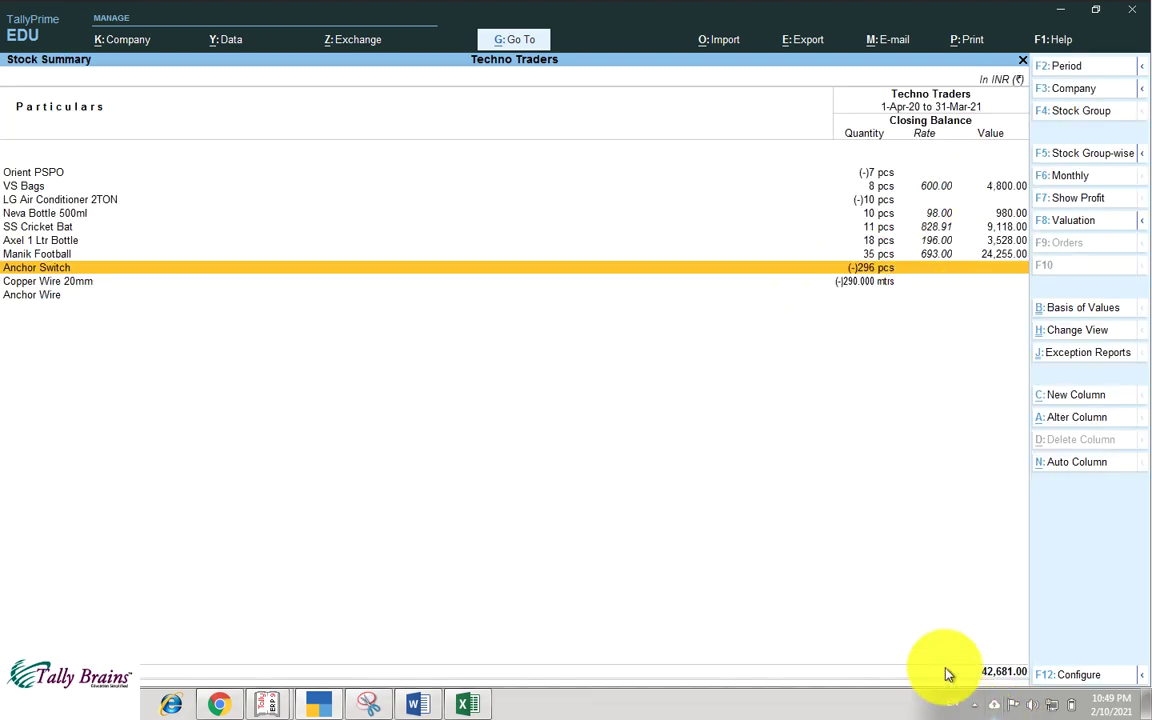
- Check the Sorting Method in the Stock Summary configuration, keeping Quantity (Increasing)
click(1052, 680)
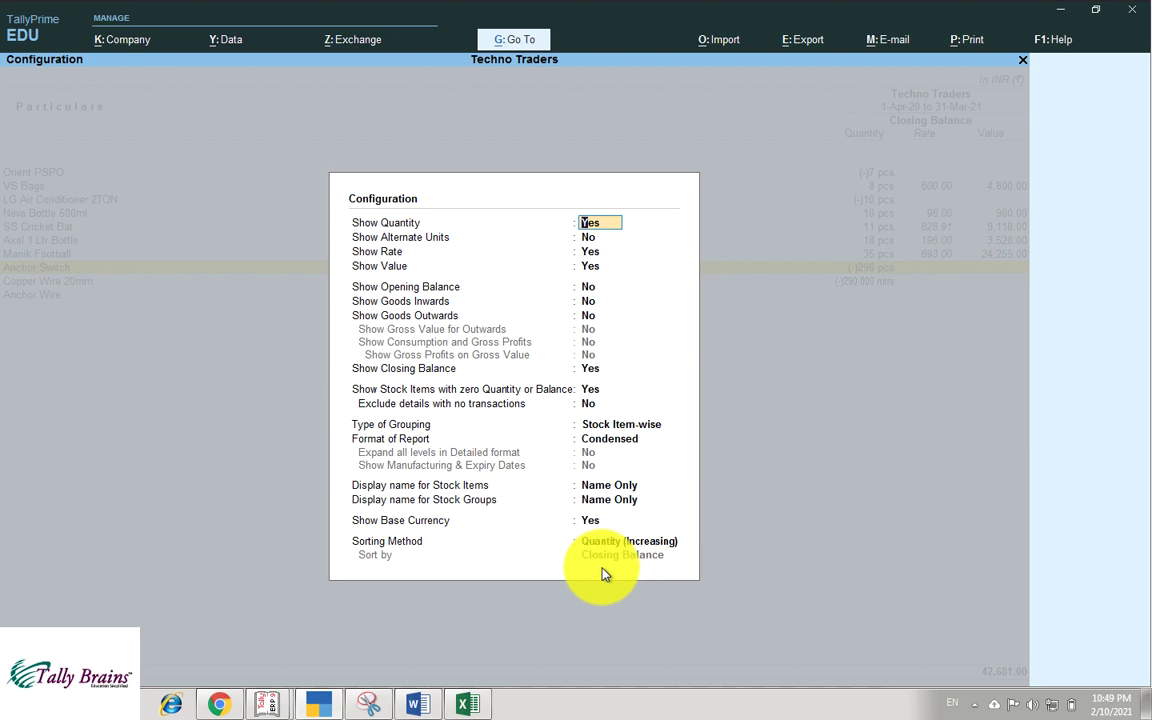
key(Down)
click(646, 541)
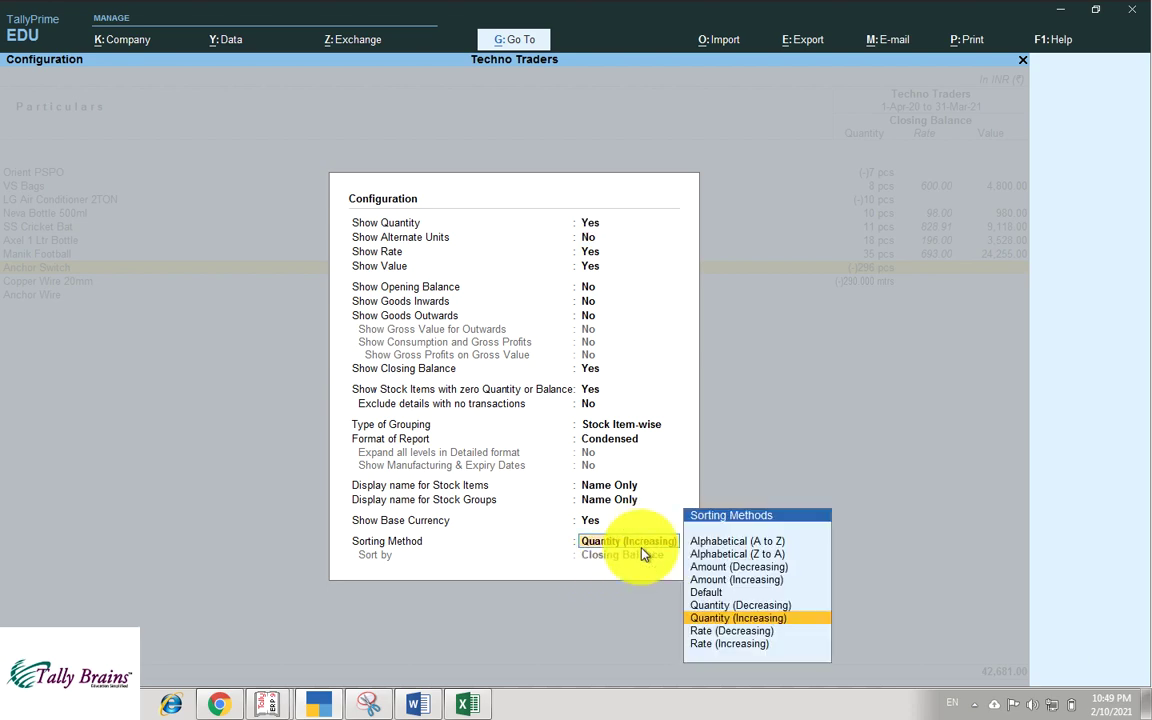
key(Return)
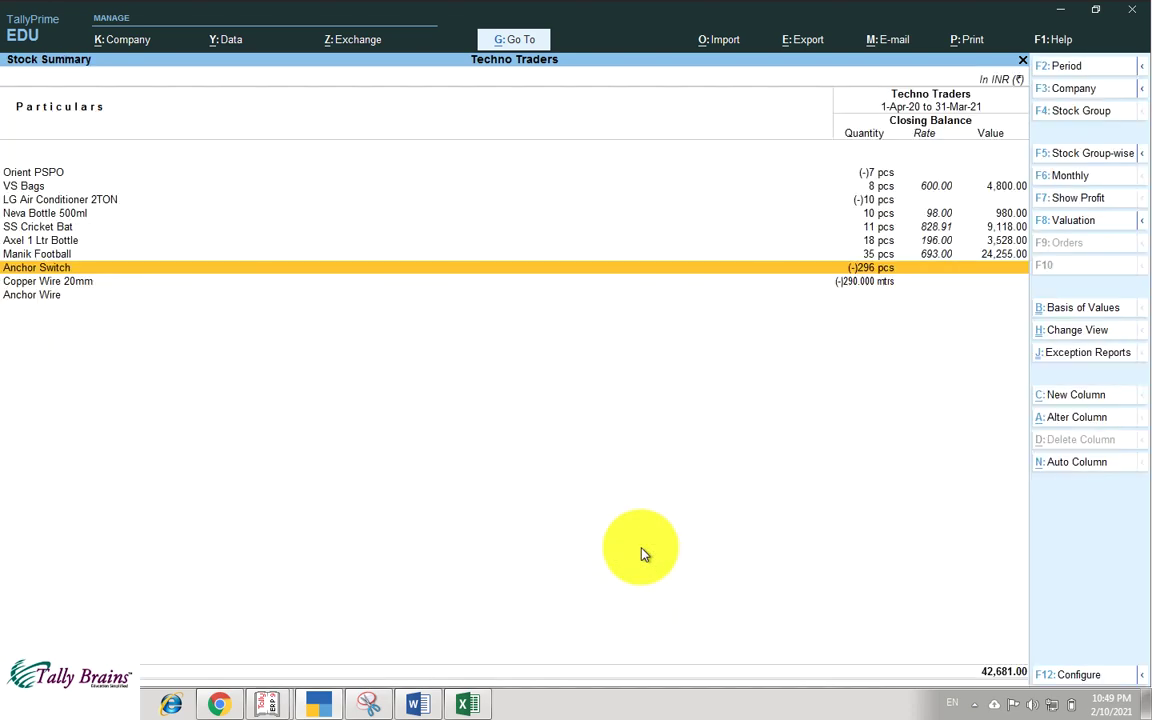
- Set Show Opening Balance, Show Goods Inwards and Show Goods Outwards to Yes in the Stock Summary configuration and apply it
click(1100, 684)
key(Down)
key(Down)
key(Down)
key(Down)
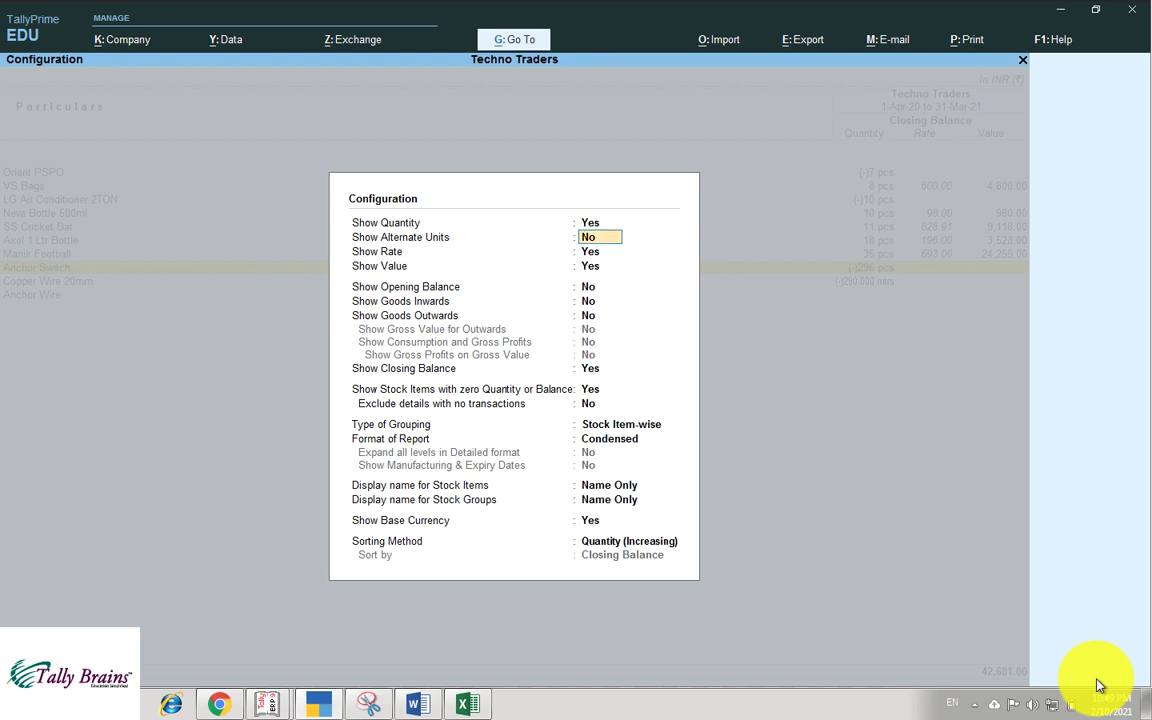
key(y)
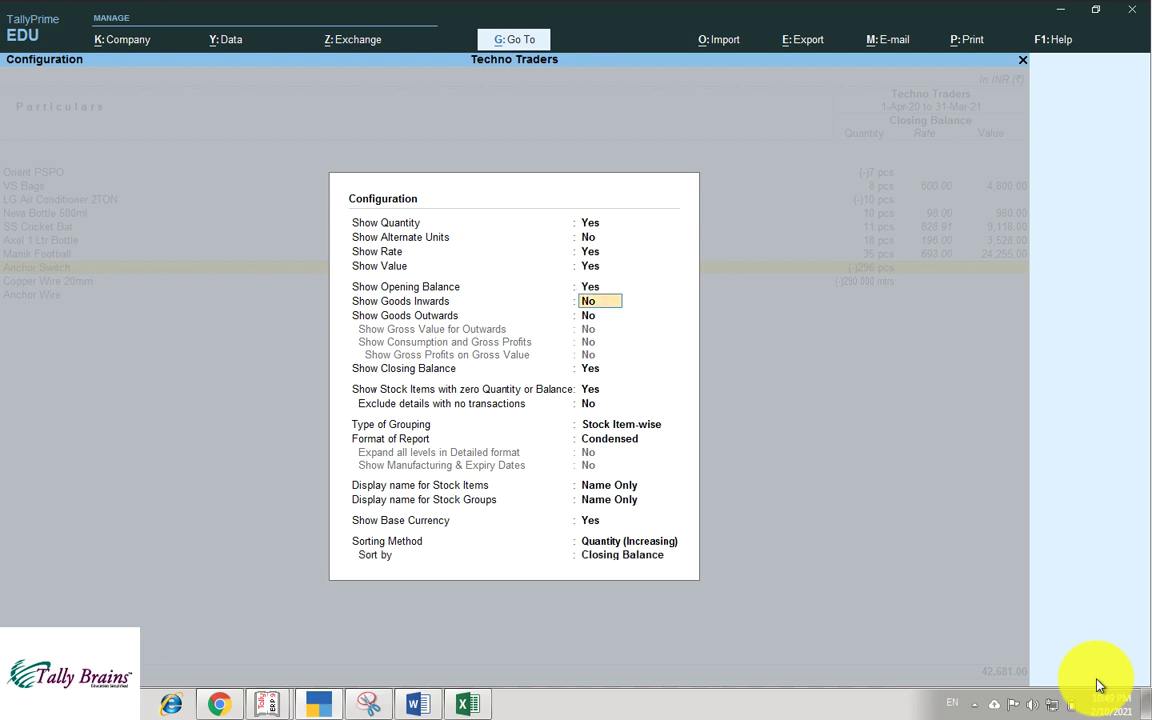
key(y)
key(y)
key(ctrl+a)
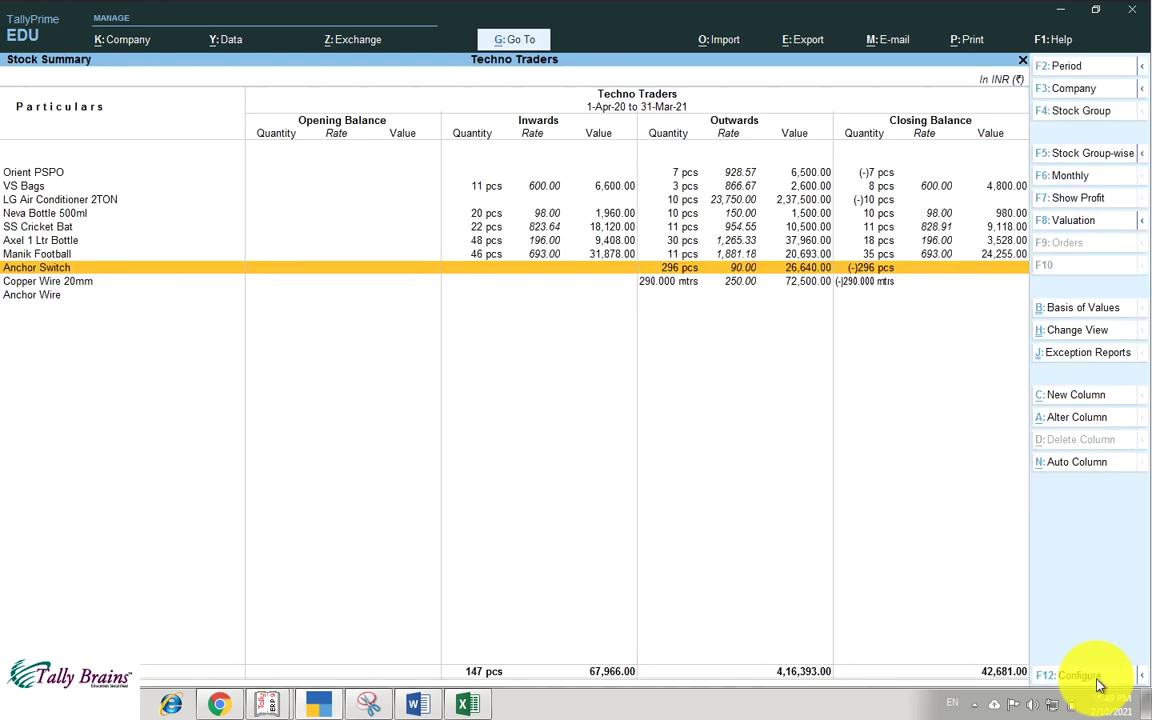
- Keep the Quantity (Increasing) sorting method and set the Stock Summary's Sort by option to Inwards
click(1100, 684)
click(645, 545)
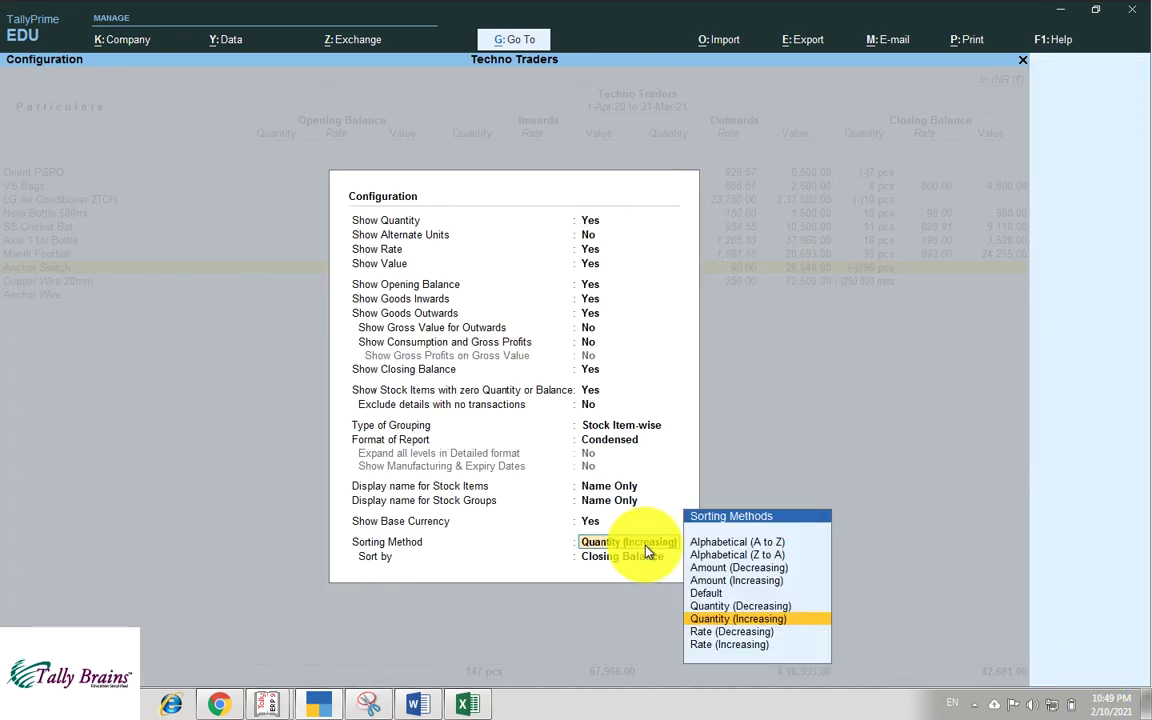
key(Return)
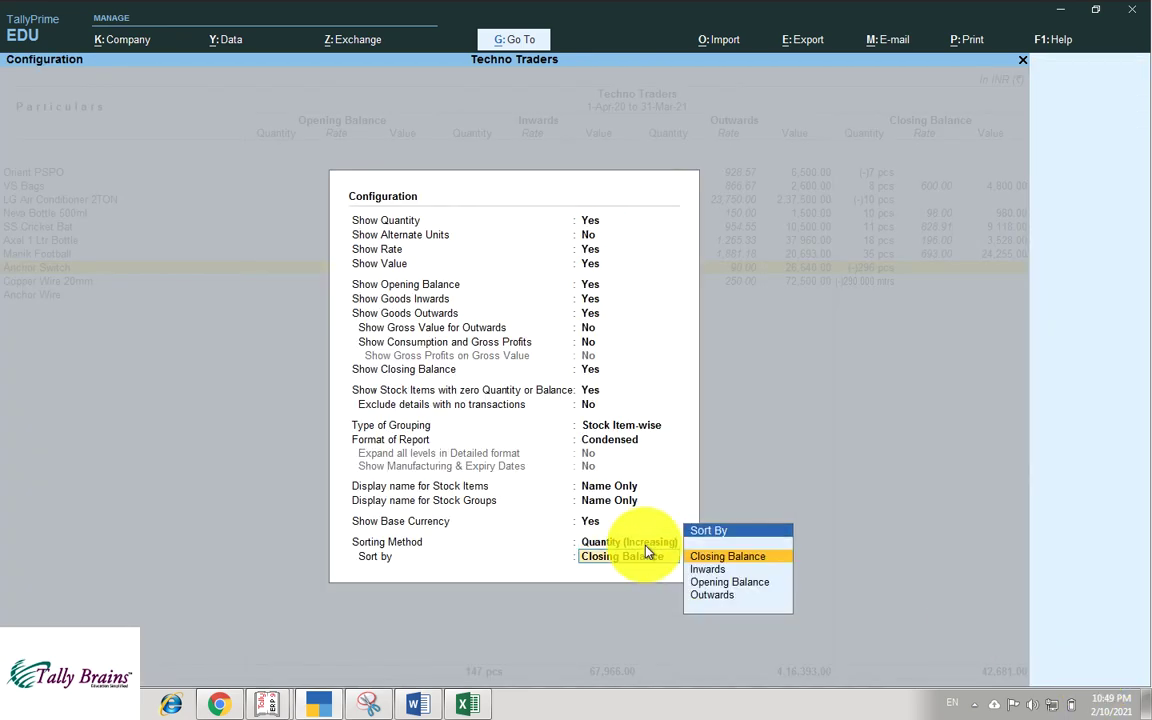
key(Down)
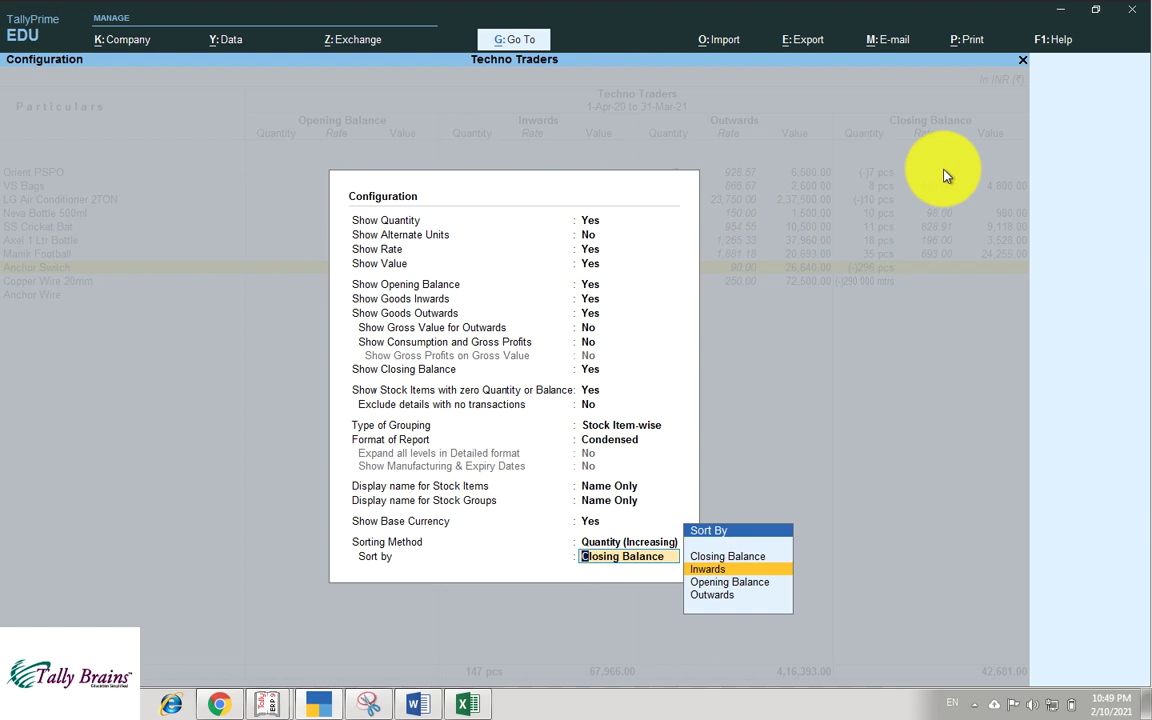
key(Return)
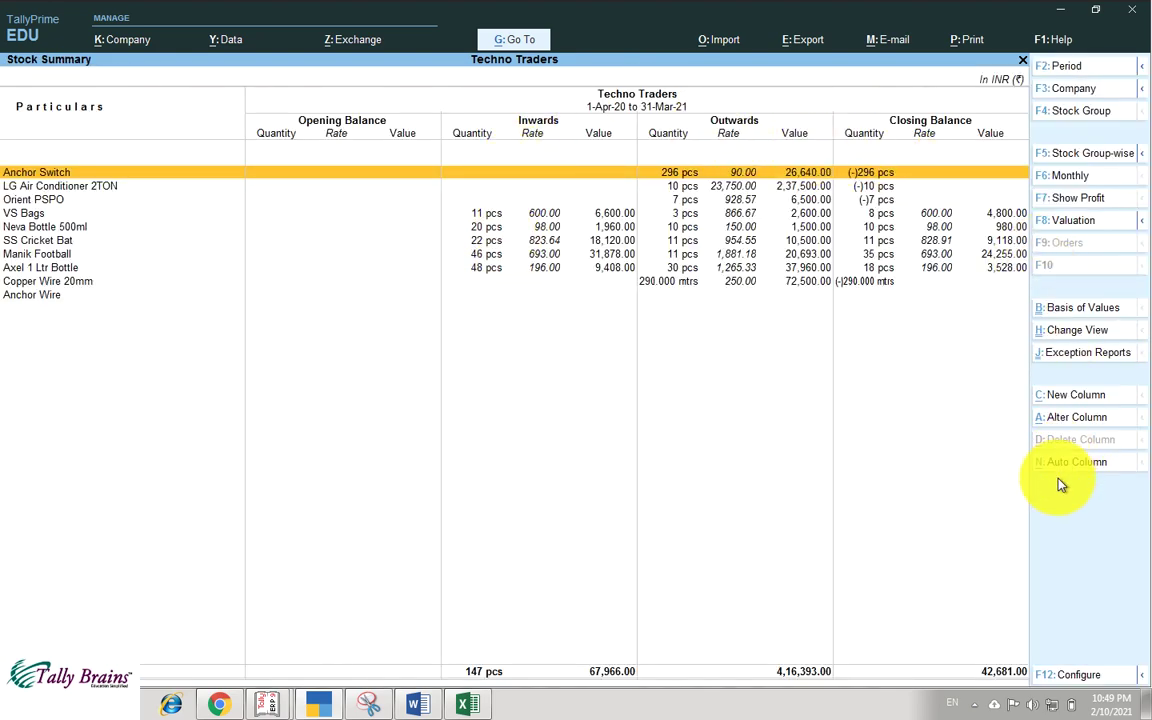
- Set the Stock Summary's Sort by option to Outwards
click(1062, 675)
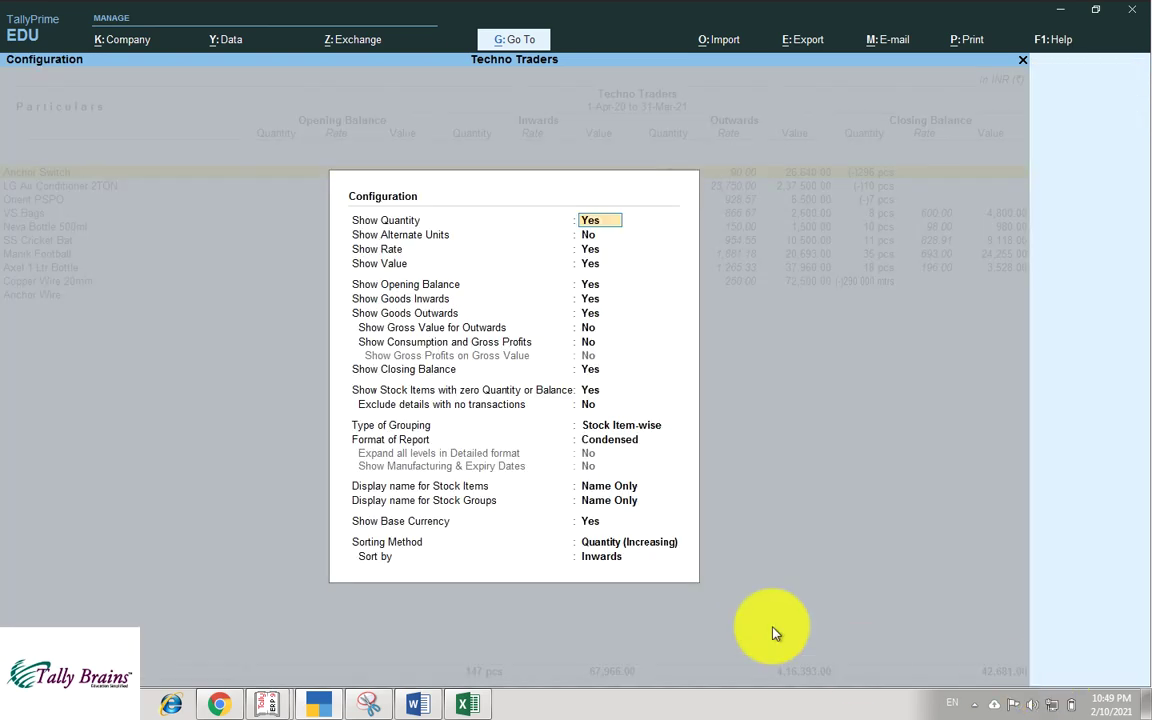
click(620, 558)
key(Up)
key(Up)
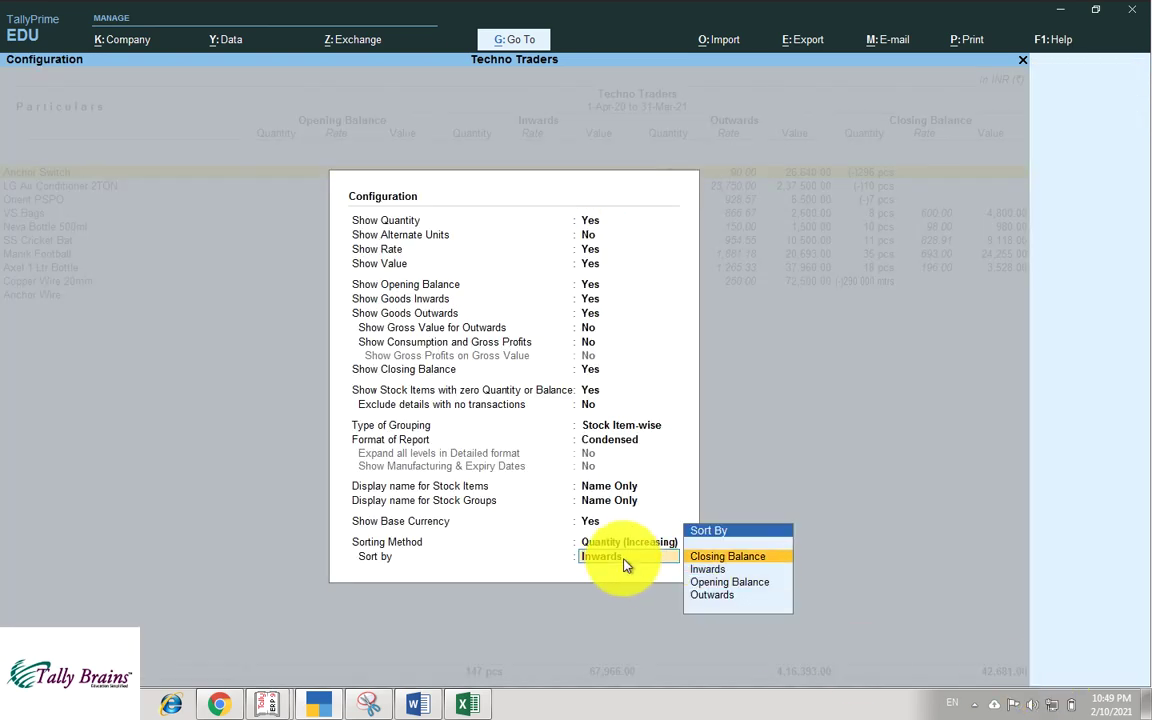
key(Down)
key(Down)
key(Return)
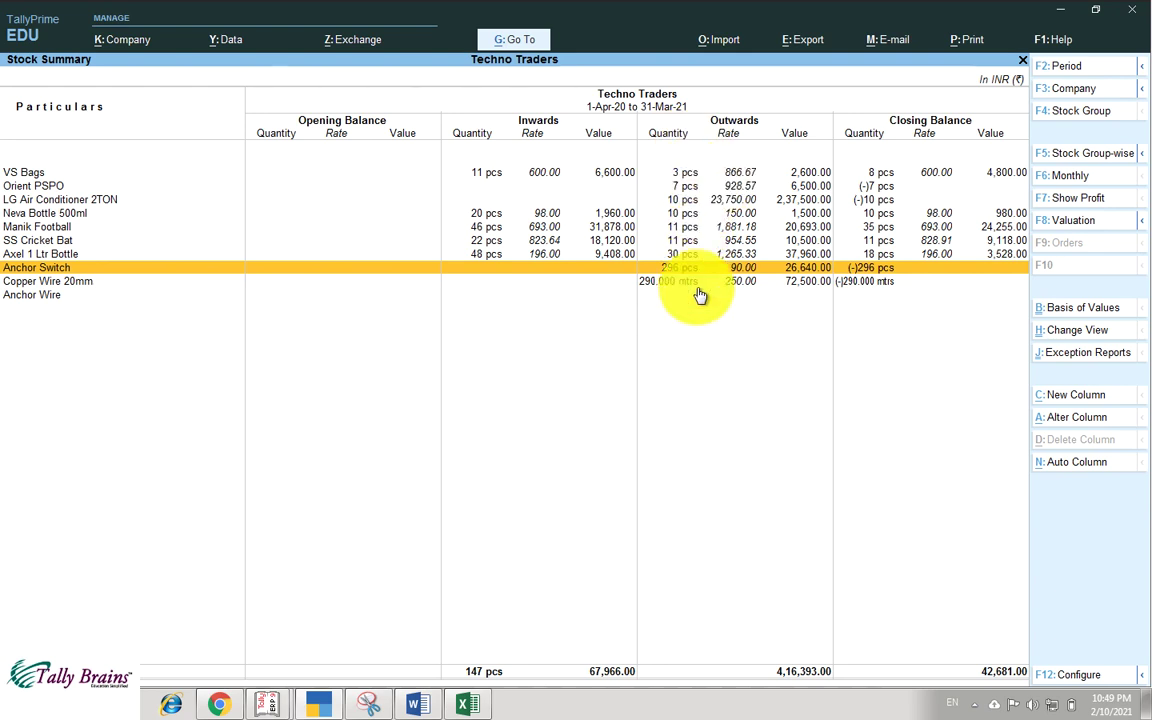
- Reopen the Stock Summary from the Gateway of Tally and show only the Biscuits stock group
key(Escape)
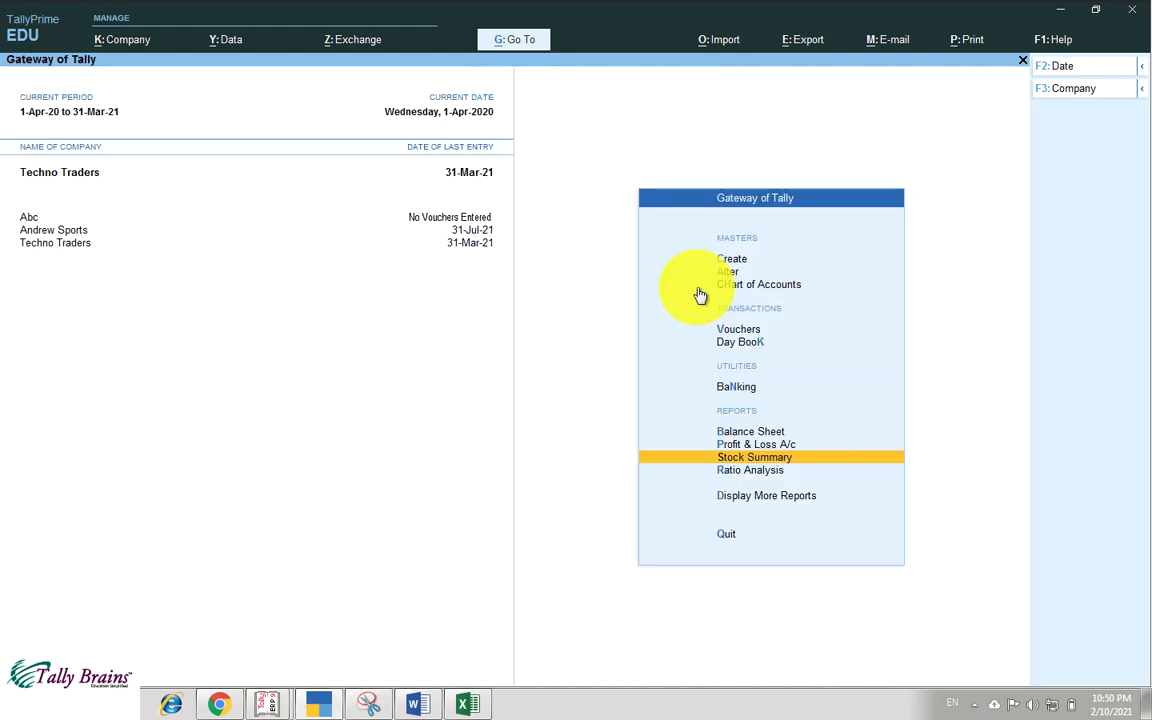
key(Return)
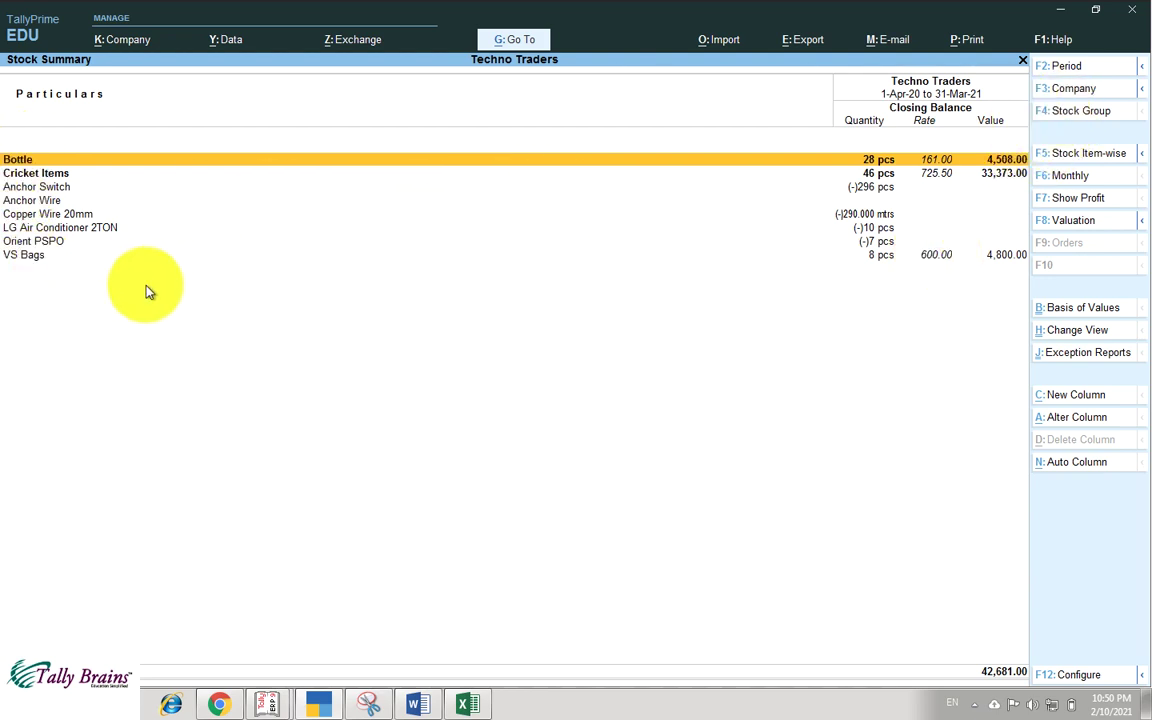
click(1060, 120)
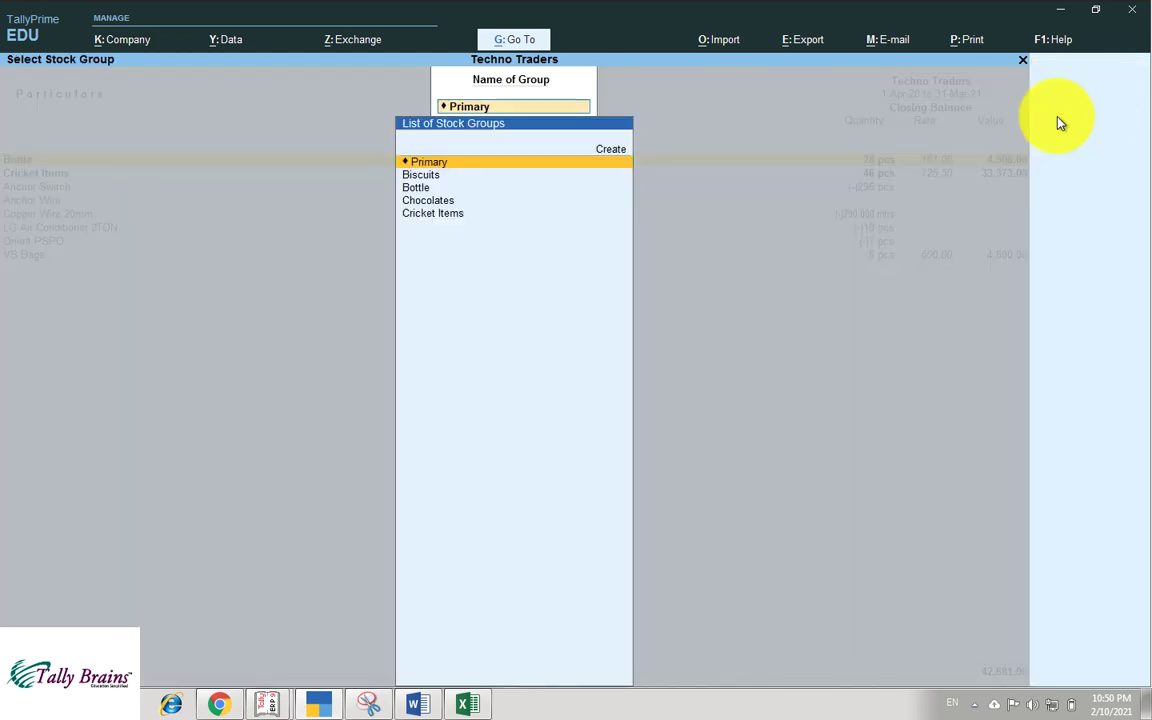
key(Down)
key(Return)
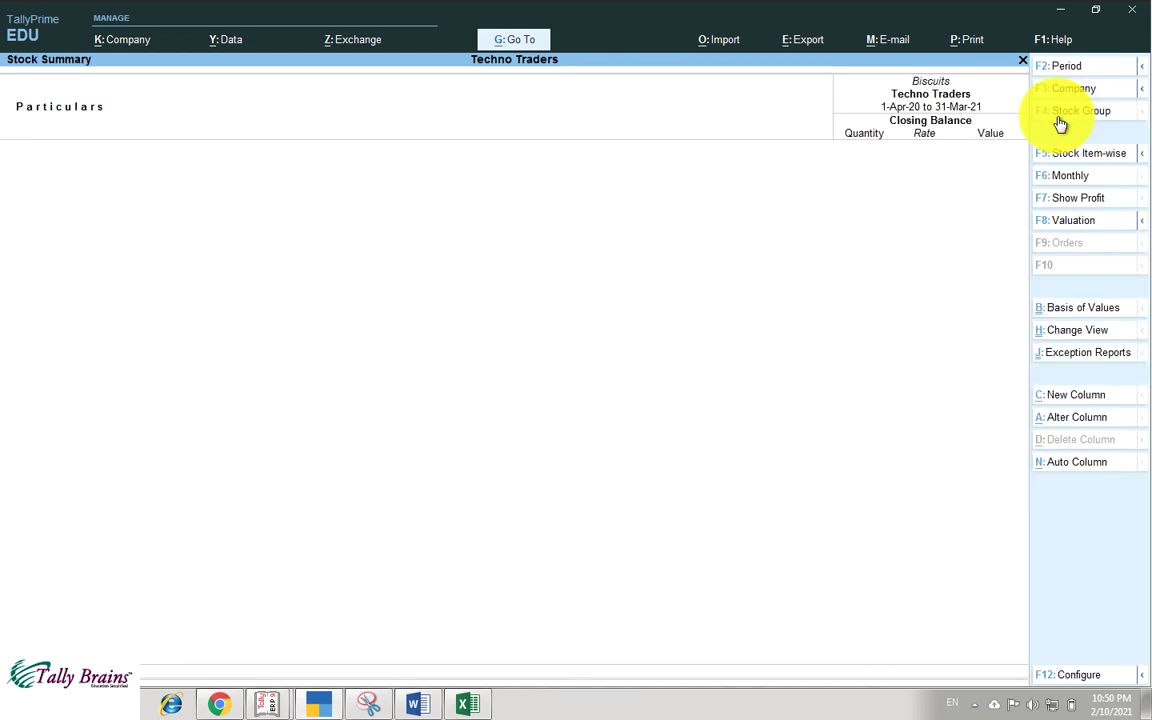
- Go through further stock groups in the Stock Summary, ending with Cricket Items
click(1060, 120)
key(Down)
key(Down)
key(Return)
click(1060, 120)
key(Down)
key(Return)
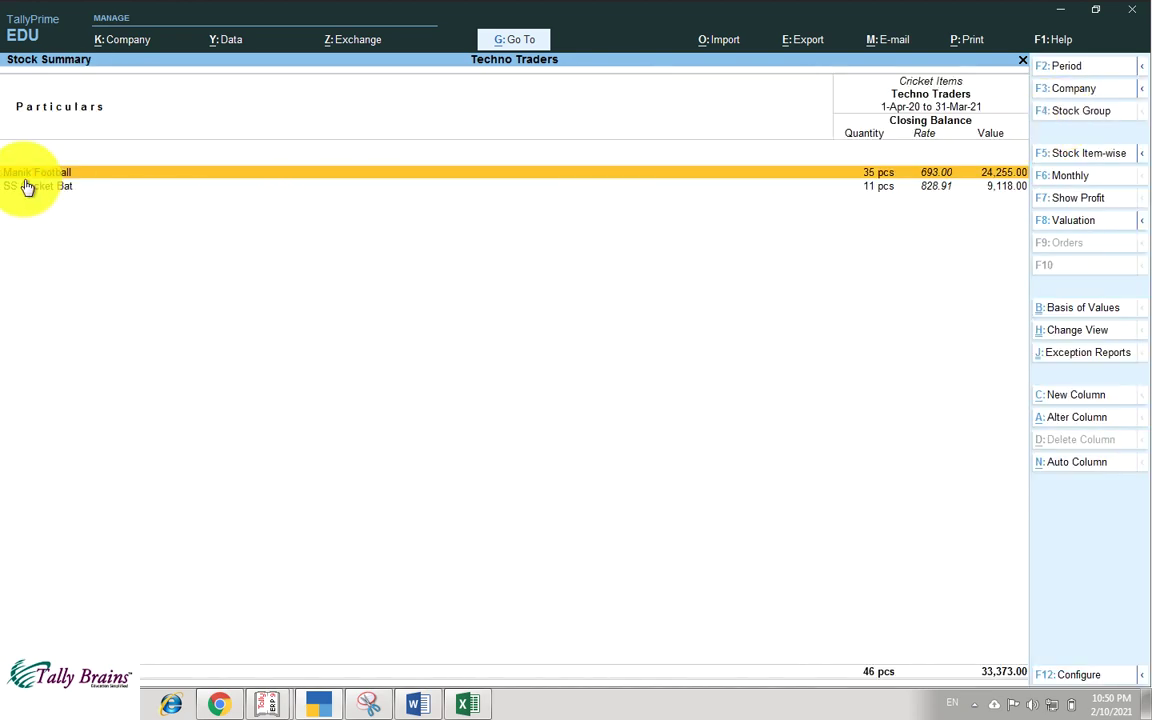
- Reopen the full Stock Summary, view its monthly breakdown and return to the summary
key(Escape)
key(Return)
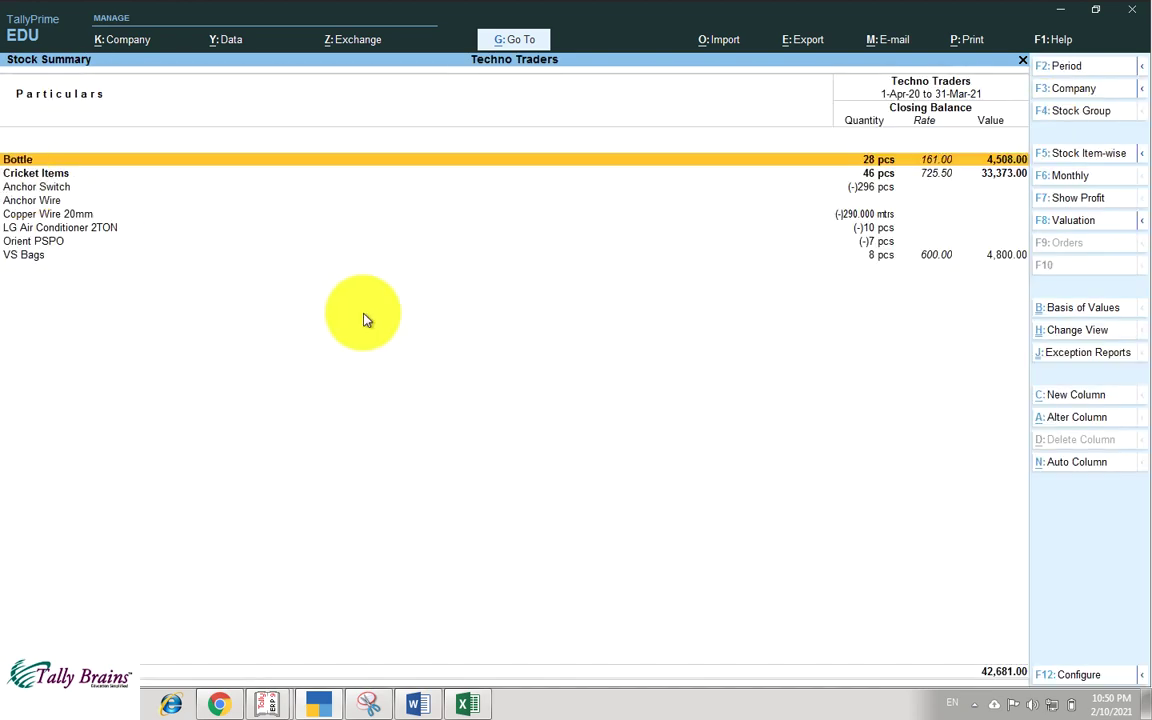
click(1066, 178)
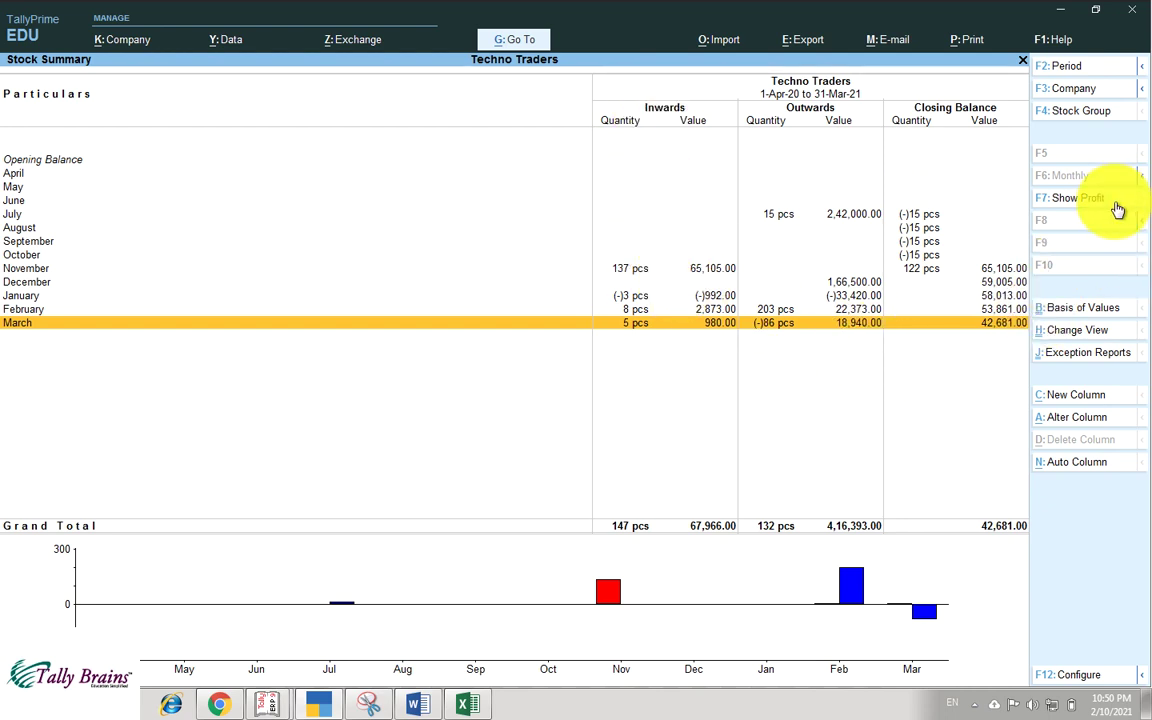
key(Escape)
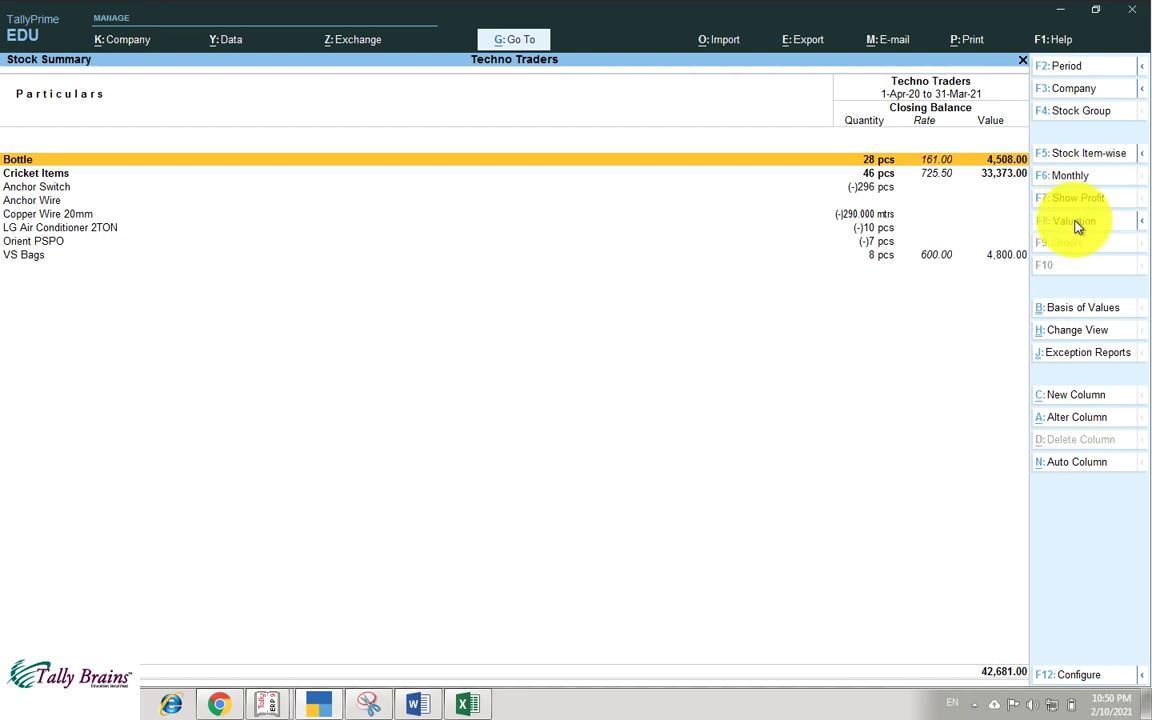
click(1078, 222)
key(Escape)
key(Escape)
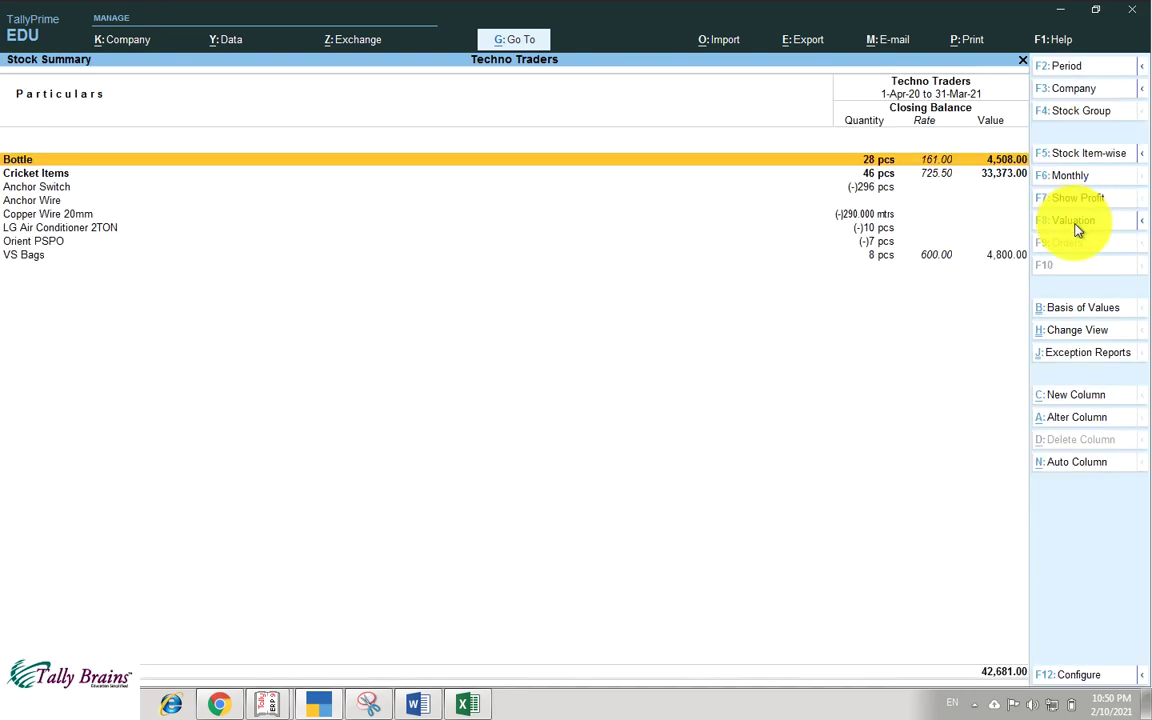
- Set the Scale Factor in the Stock Summary's Basis of Values to Lakhs and return to the report
click(1076, 310)
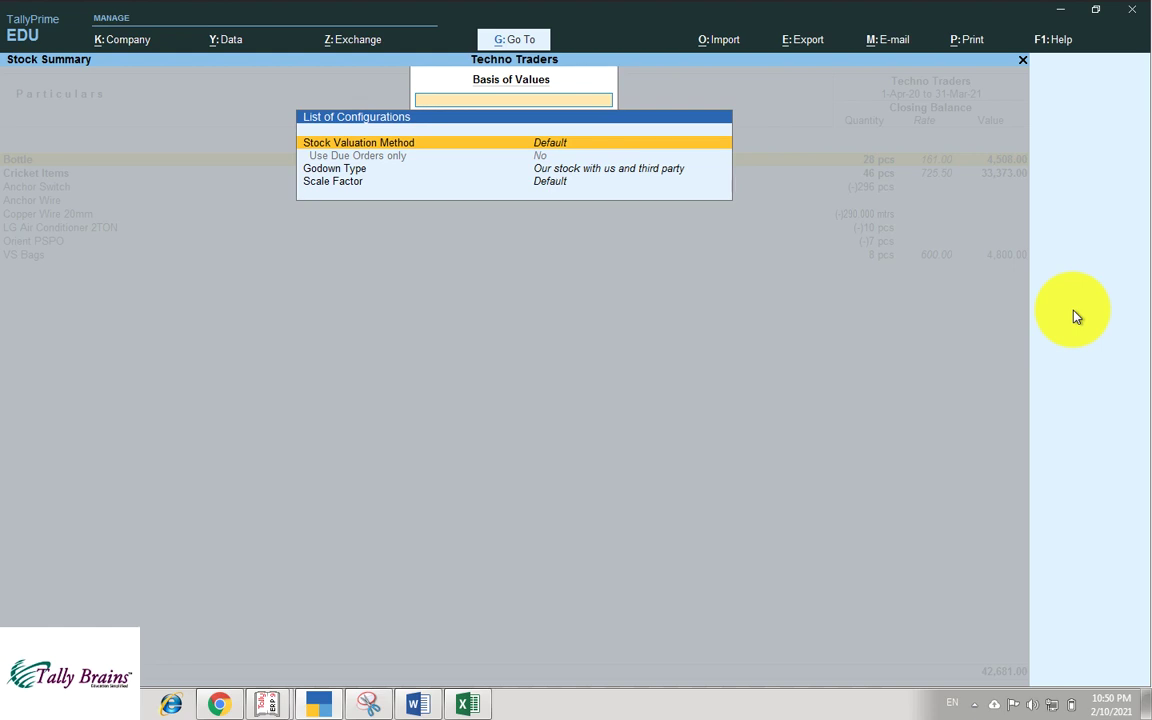
key(Down)
key(Down)
key(Down)
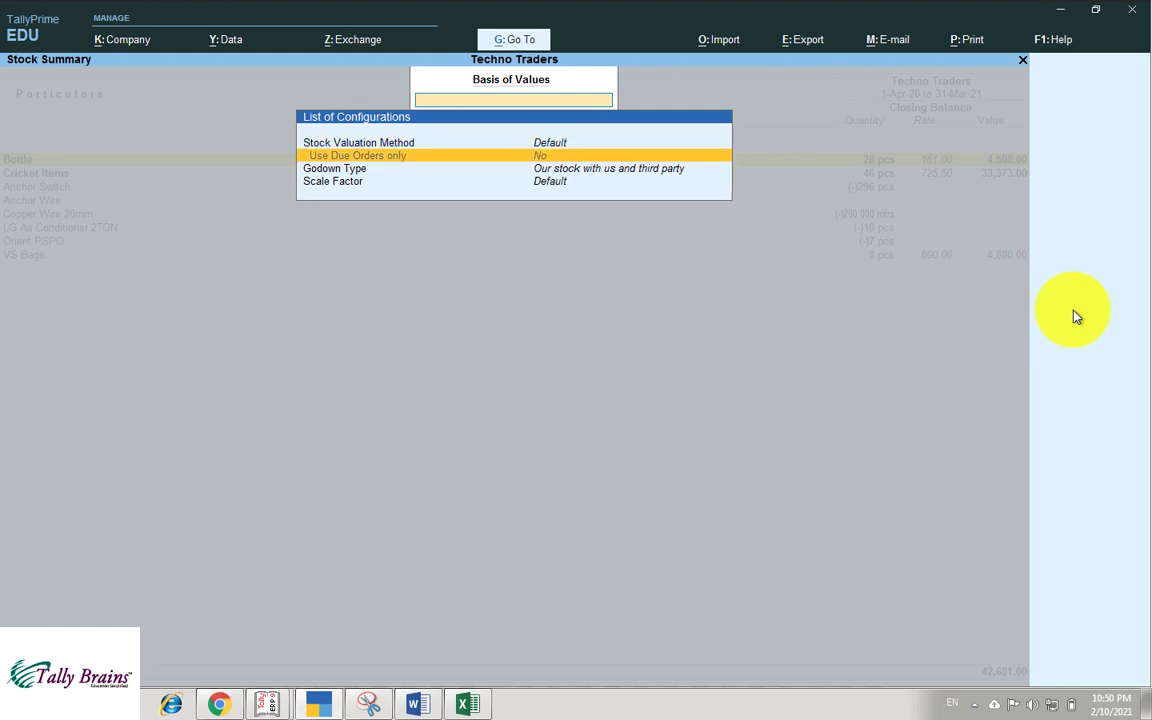
key(Return)
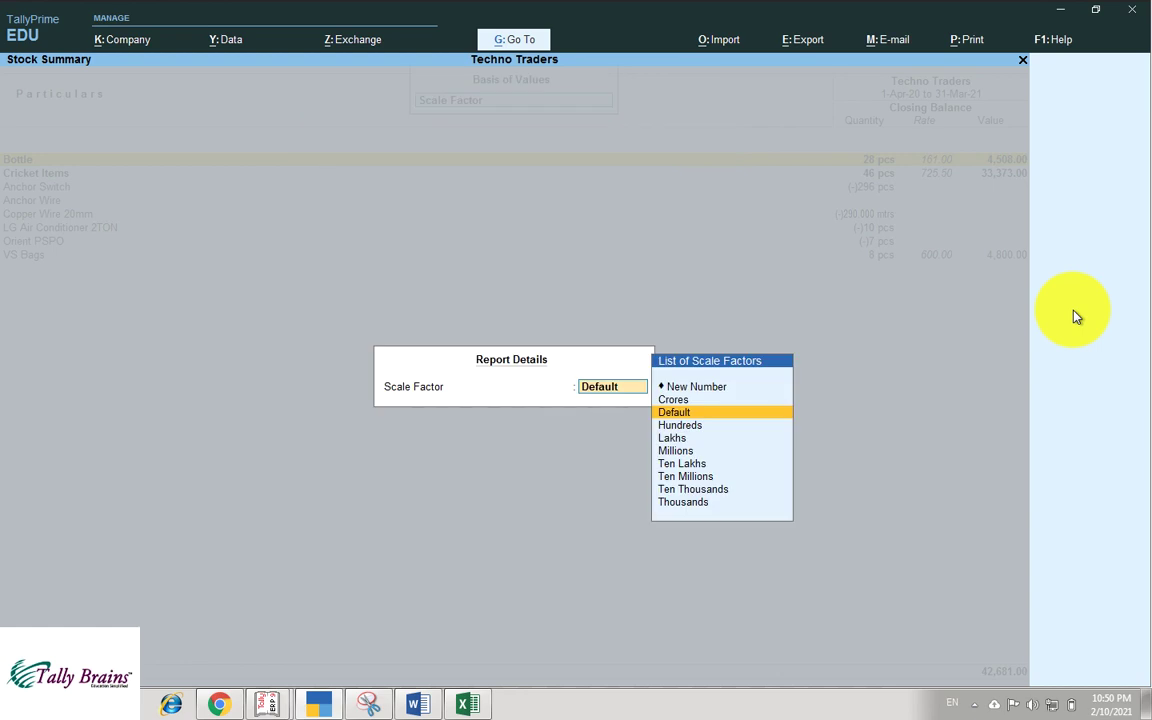
key(Down)
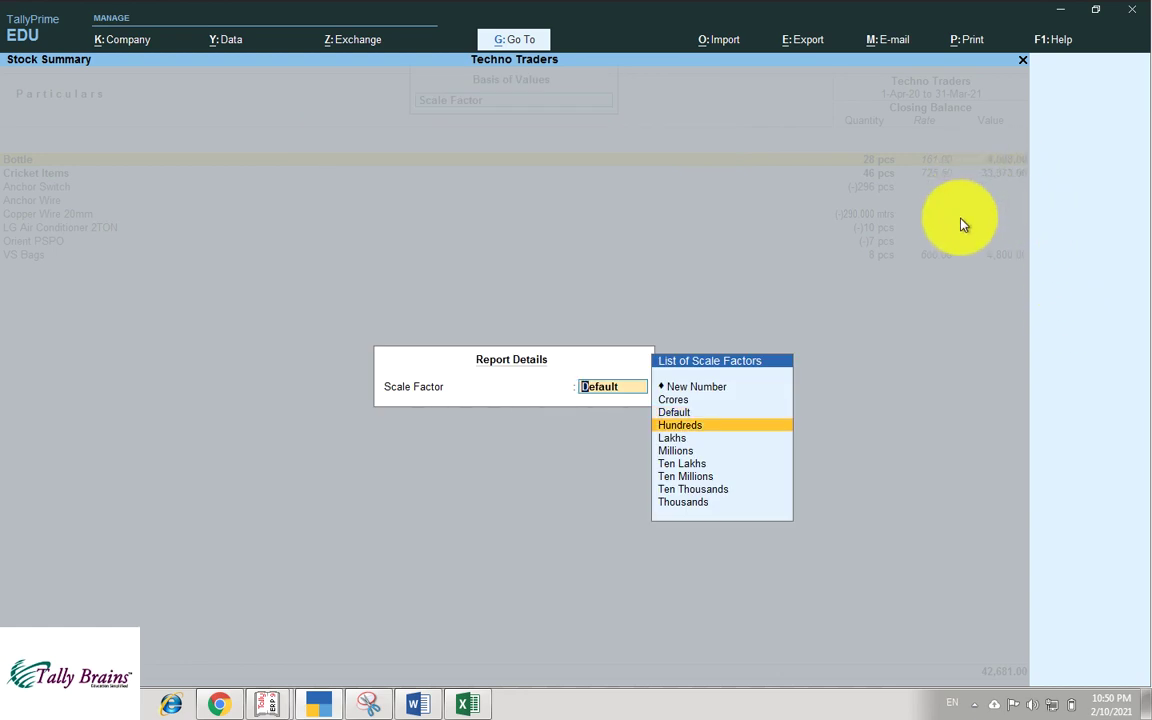
key(Down)
key(Return)
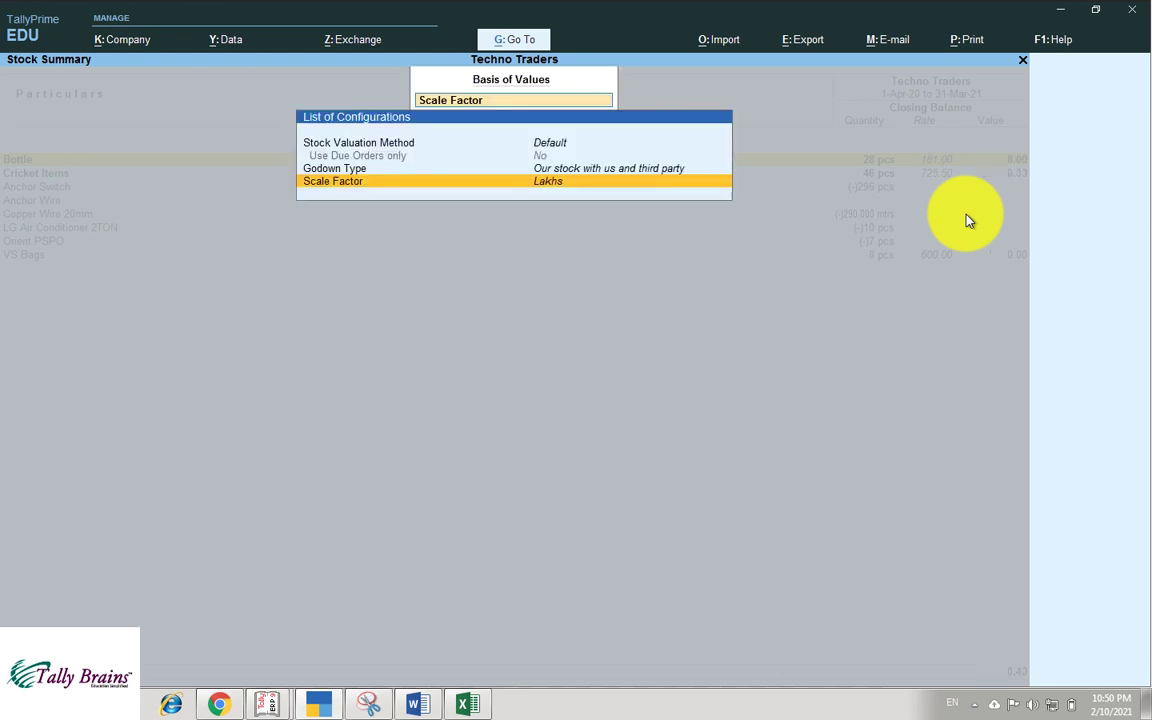
key(ctrl+a)
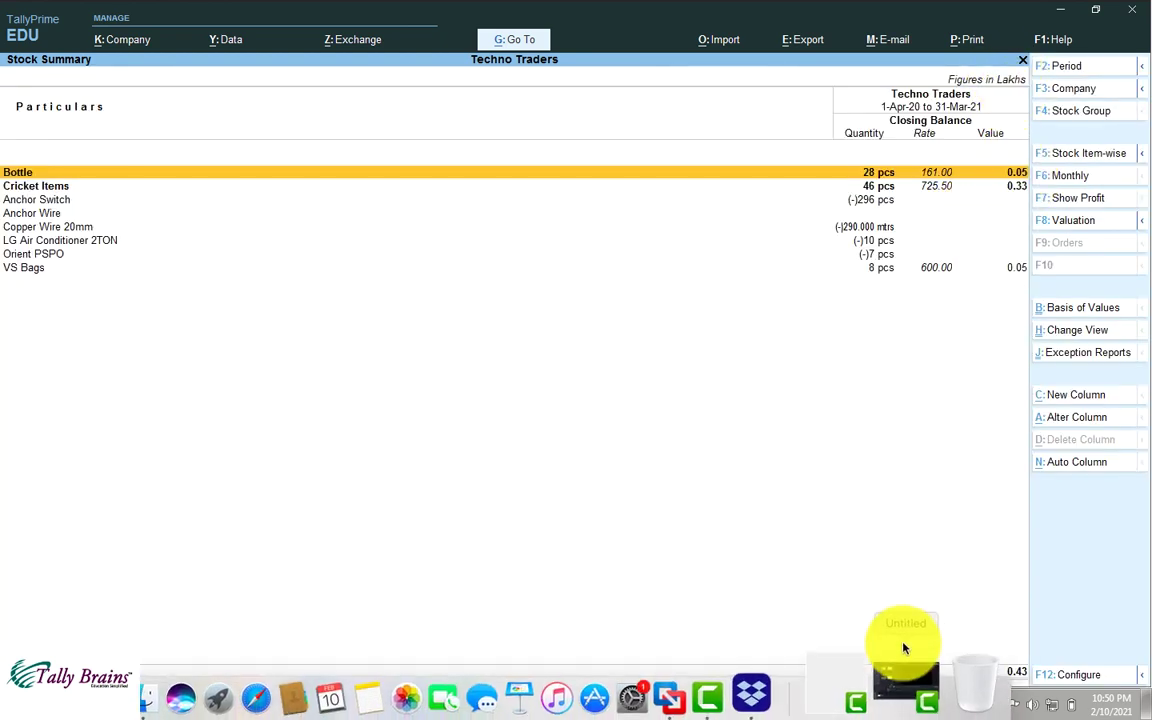
- Restore the Basis of Values Scale Factor to Default and return to the Stock Summary
click(1088, 312)
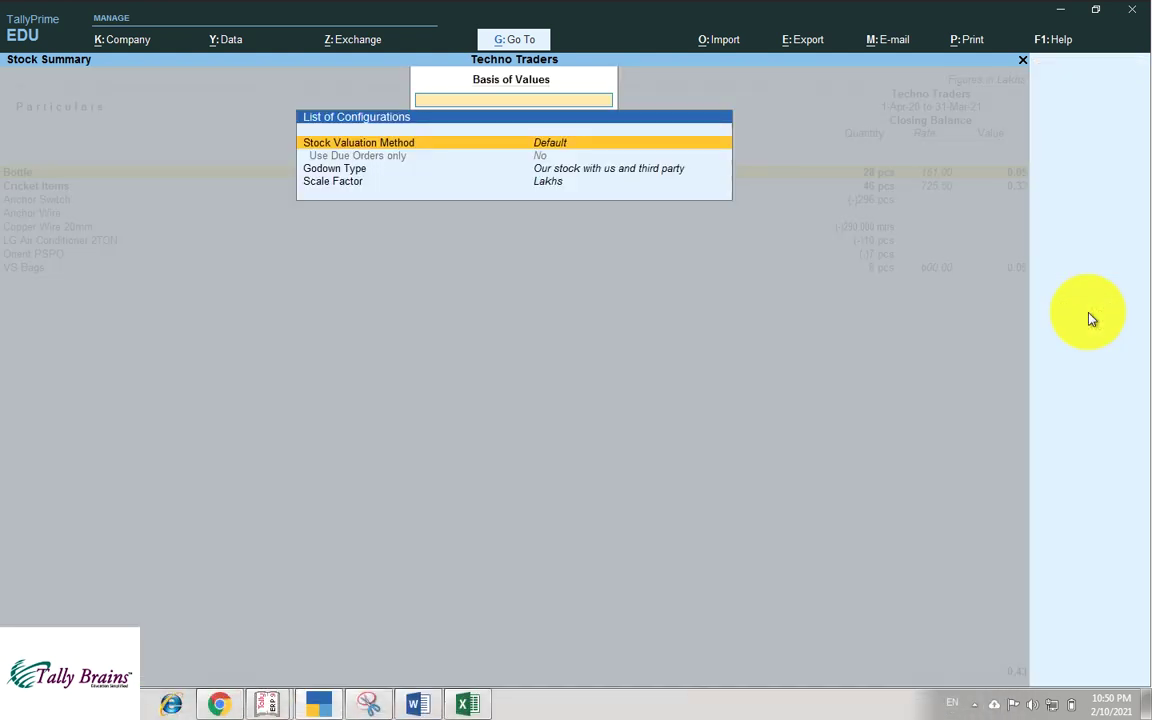
key(Down)
key(Down)
key(Down)
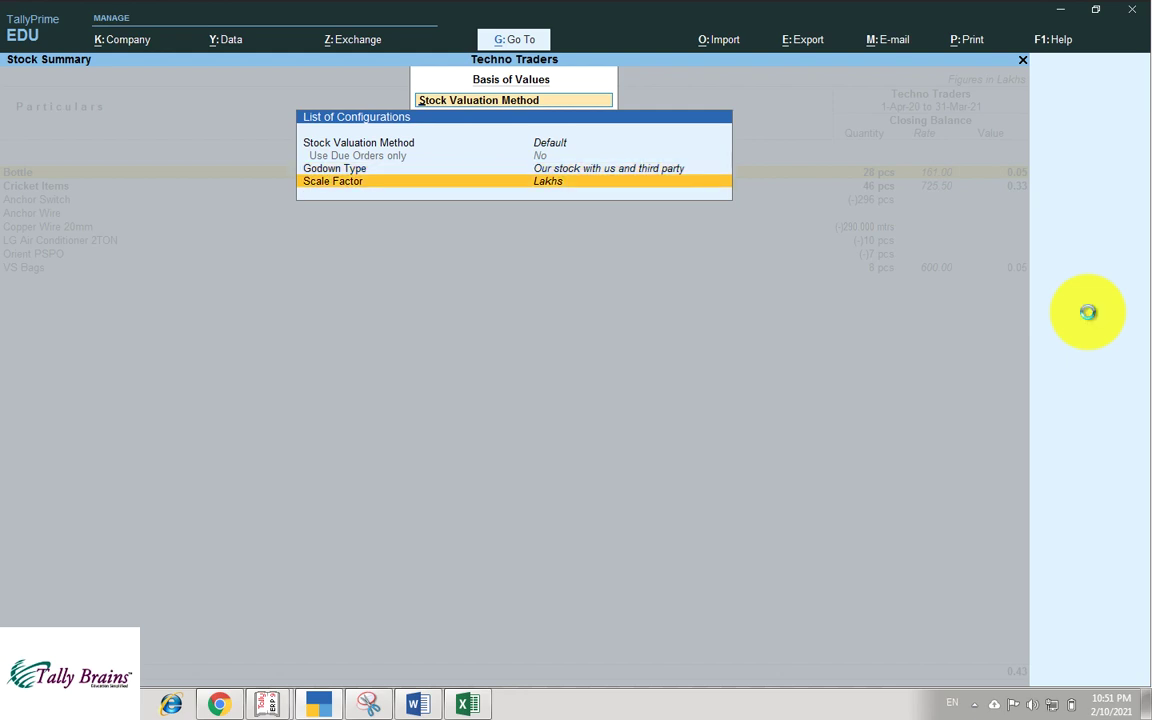
key(Return)
key(Up)
key(Up)
key(Return)
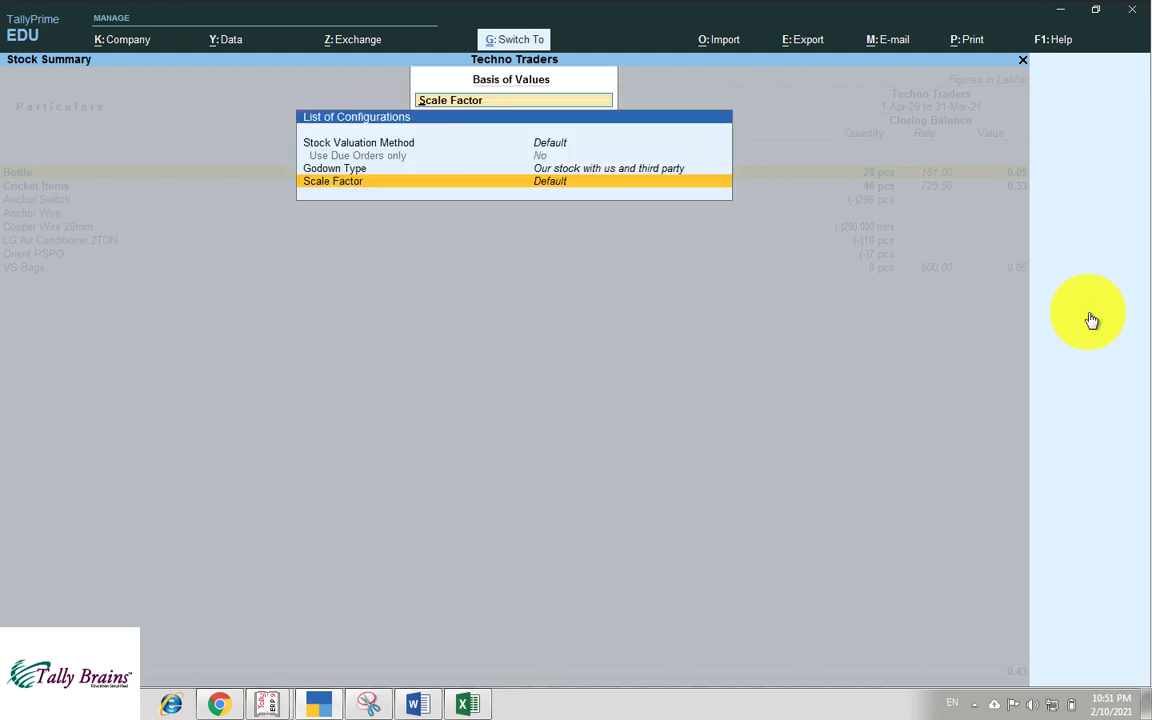
key(ctrl+a)
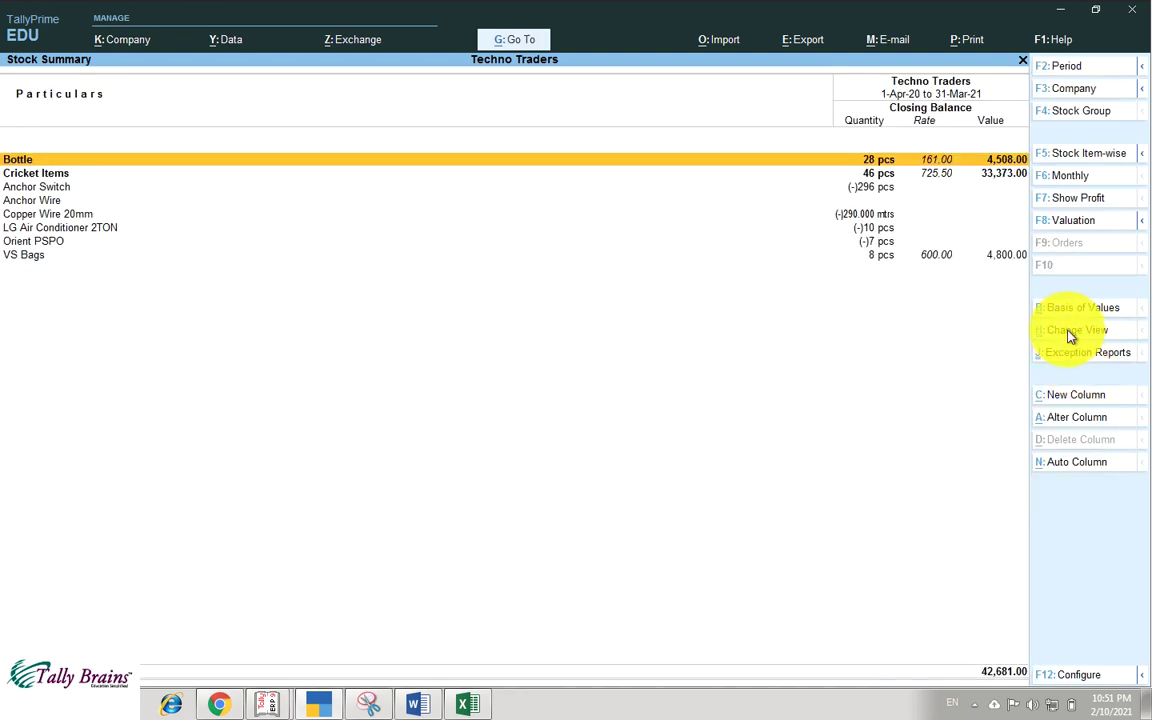
- Look through the alternative views and related reports offered for the Stock Summary, including Monthly Summary, Movement Analysis and Ageing Analysis, and return
click(1070, 332)
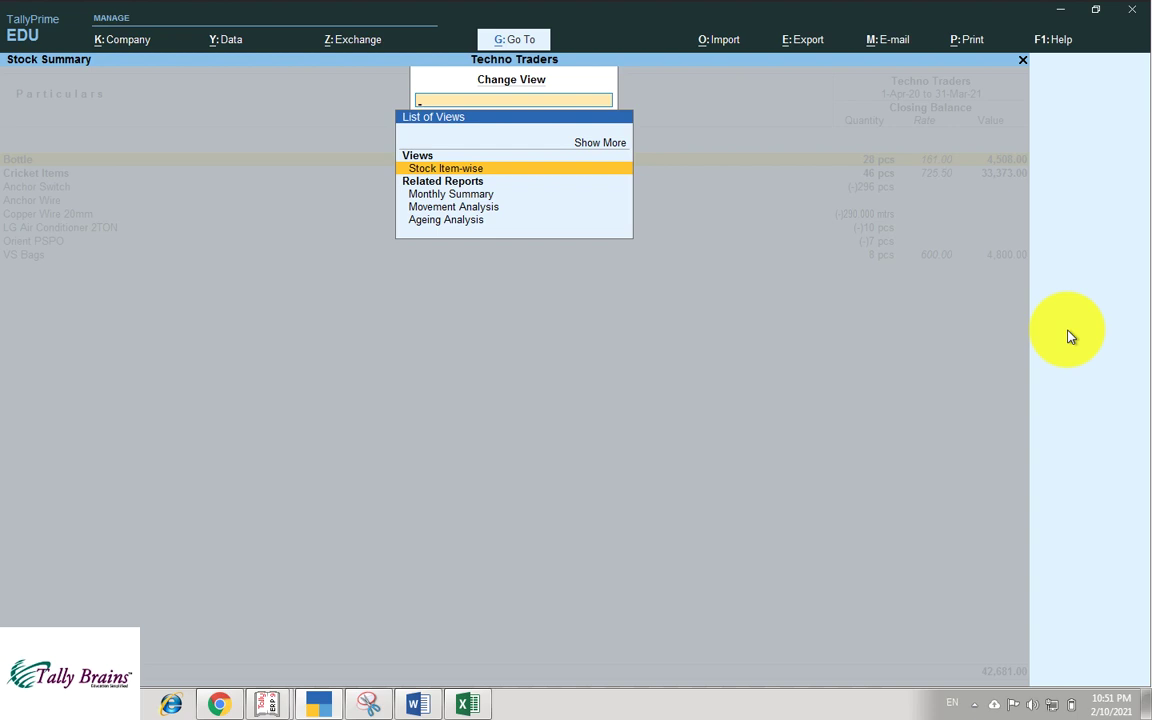
key(Down)
key(Down)
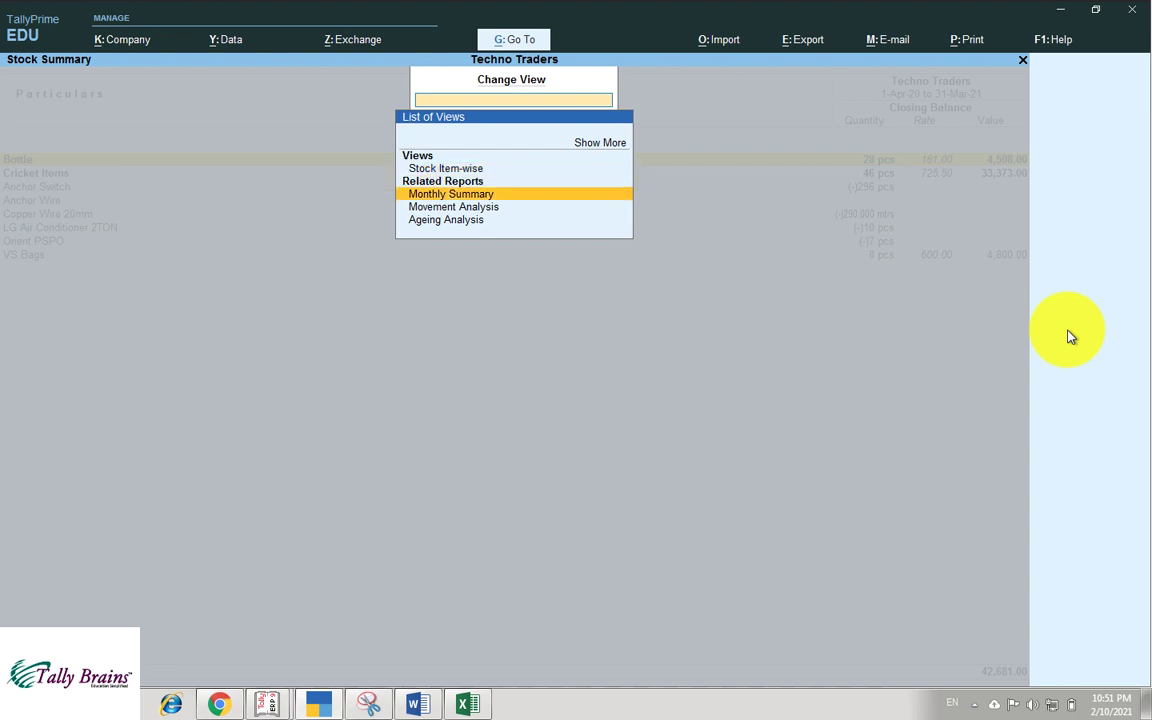
key(Down)
key(Down)
key(Up)
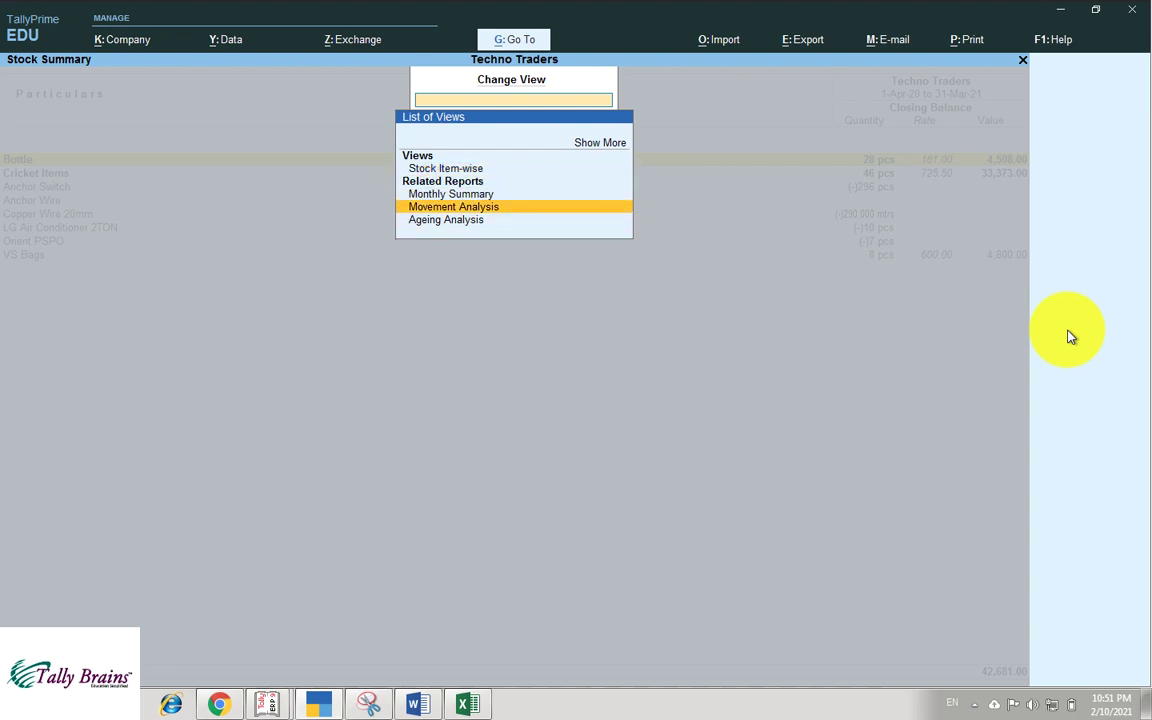
key(Down)
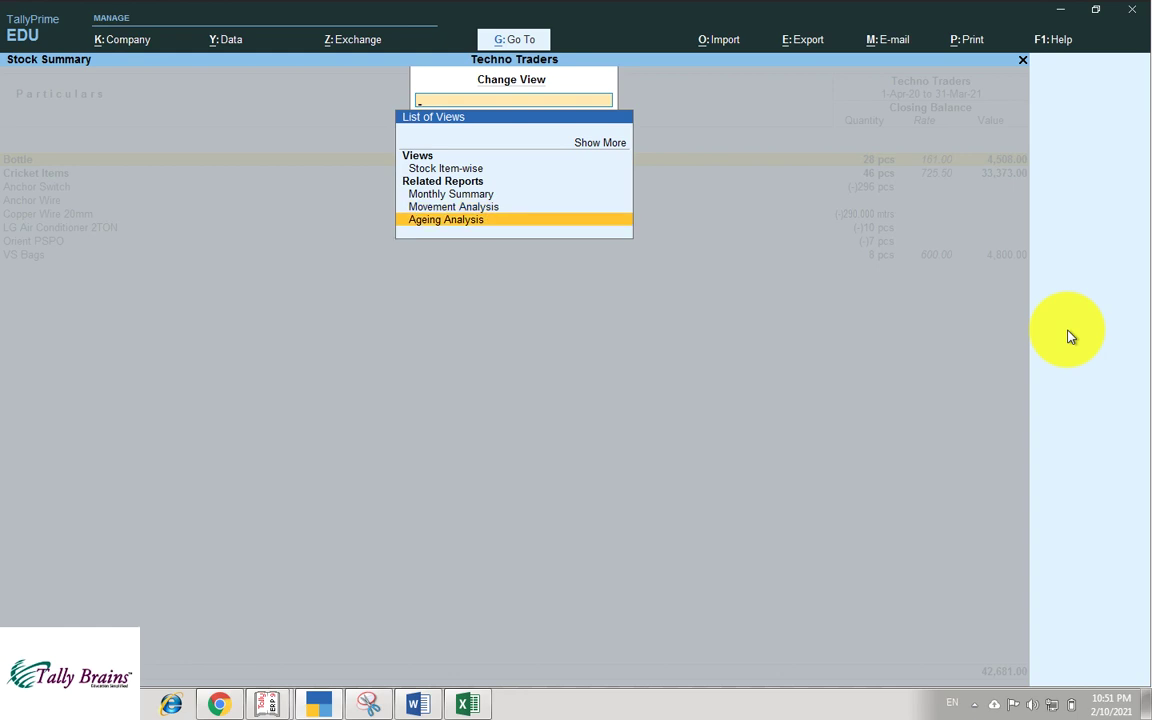
key(Escape)
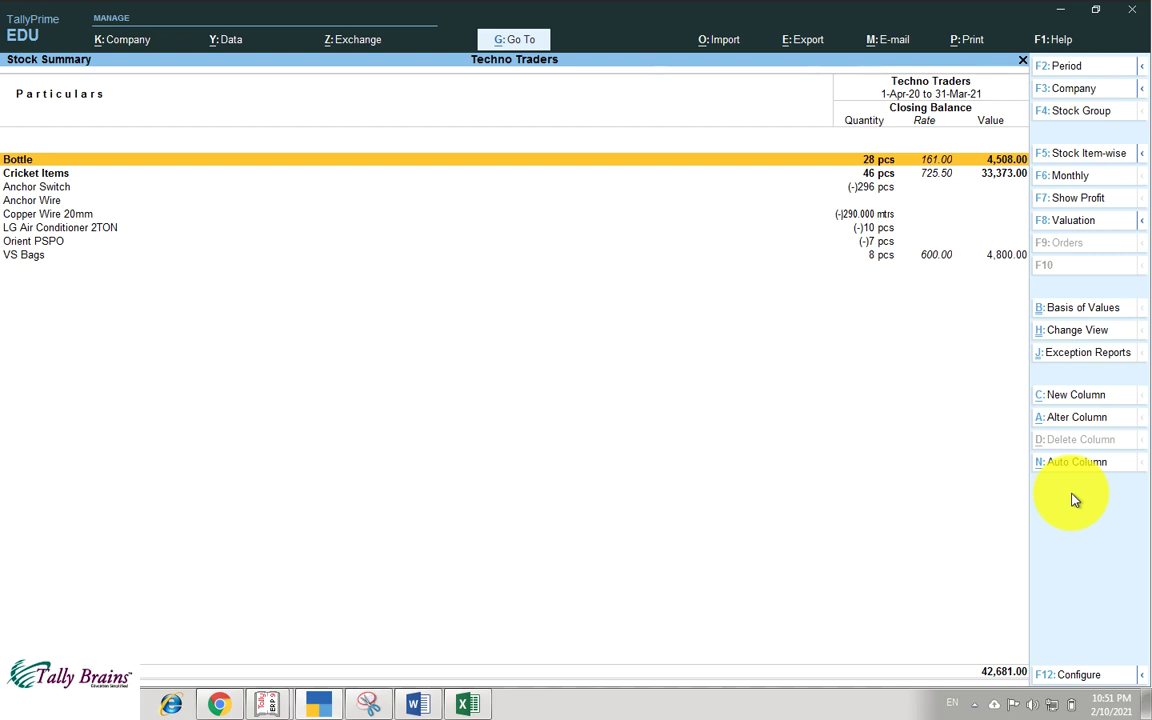
- Drill down from the Bottle group in the Stock Summary to the March vouchers of Axel 1 Ltr Bottle
key(Down)
key(Down)
key(Down)
key(Down)
key(Down)
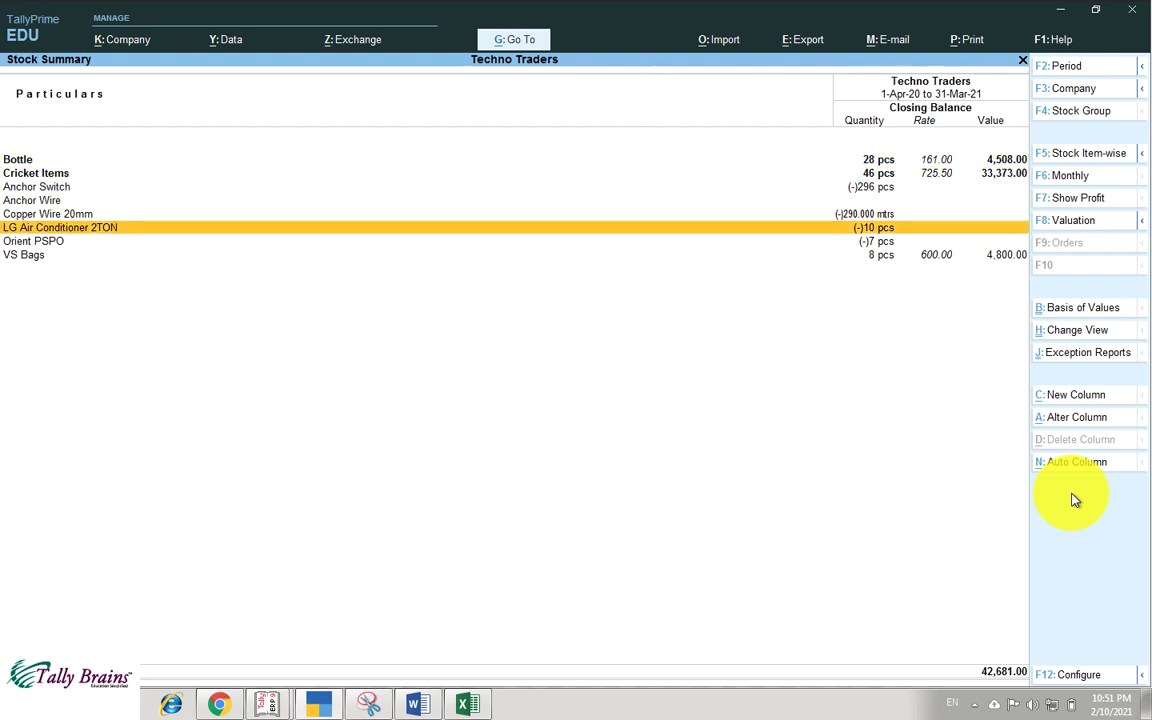
key(Up)
key(Up)
key(Up)
key(Up)
key(Up)
key(Return)
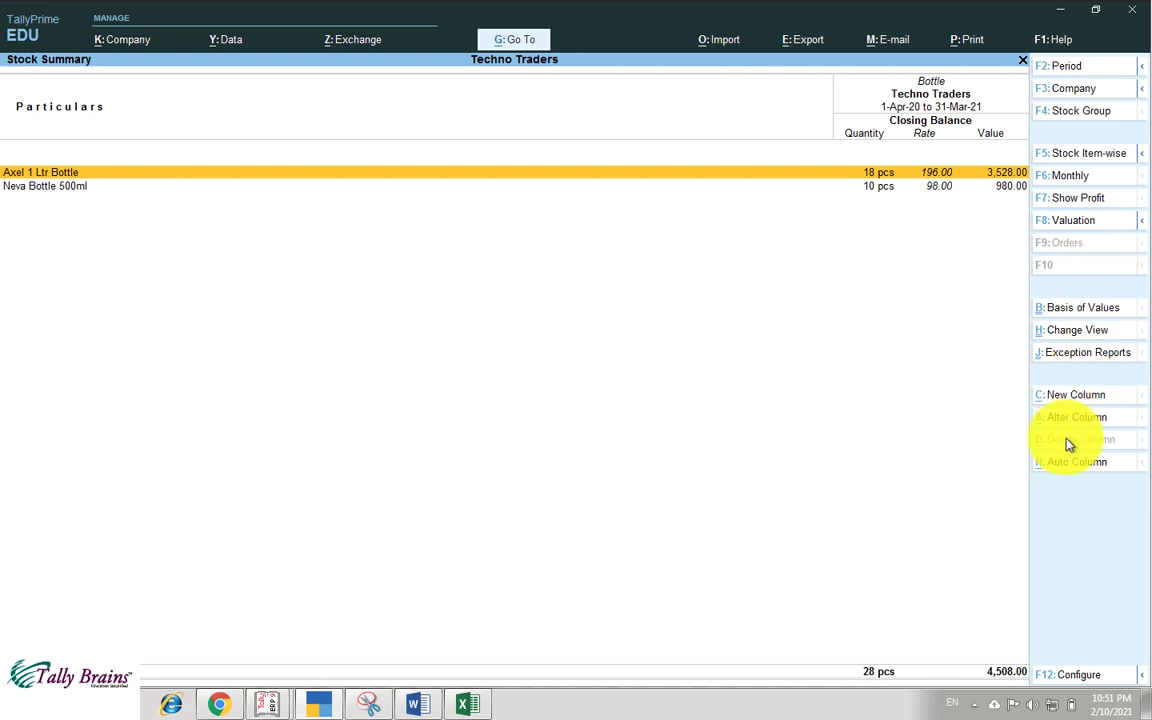
key(Return)
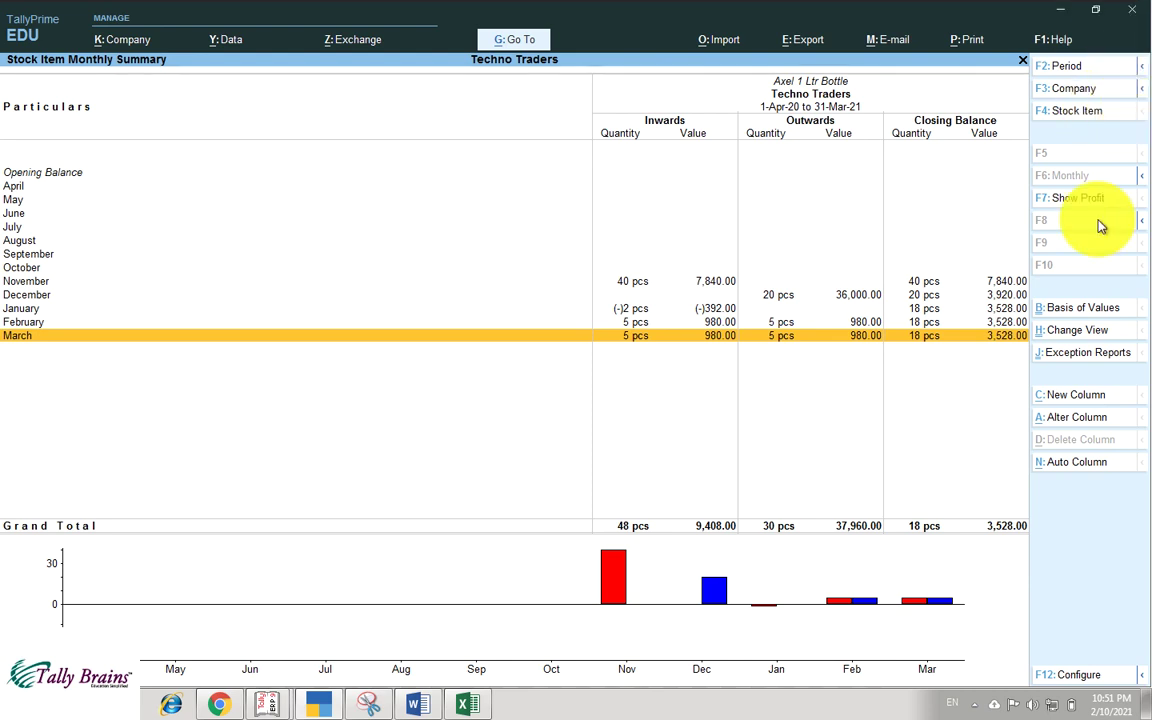
key(Return)
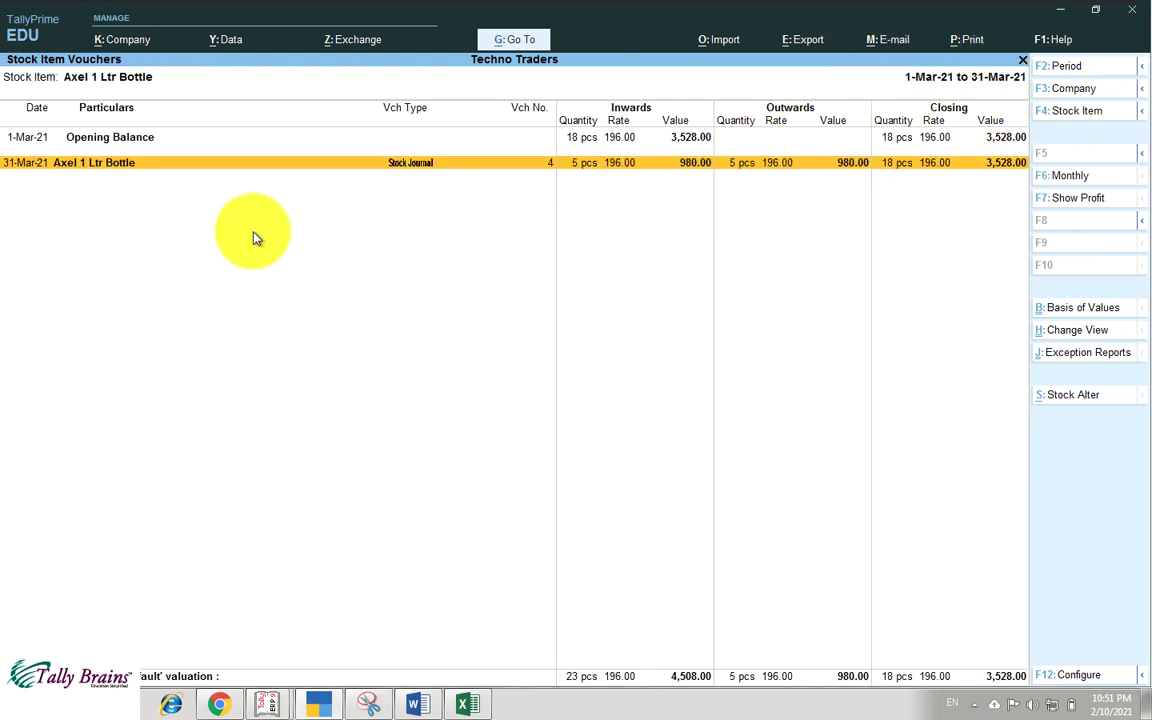
- Show the Axel 1 Ltr Bottle stock item vouchers for the period 1-Apr-20 to 31-Mar-21
click(1072, 66)
key(Return)
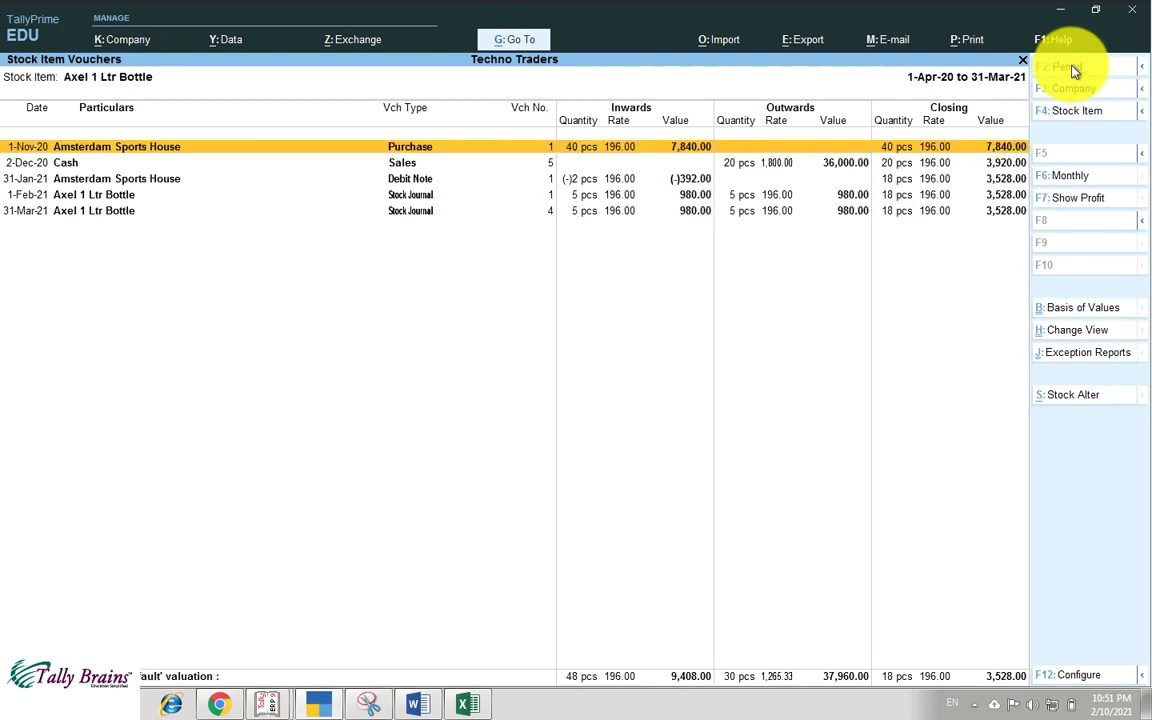
click(1072, 66)
key(Return)
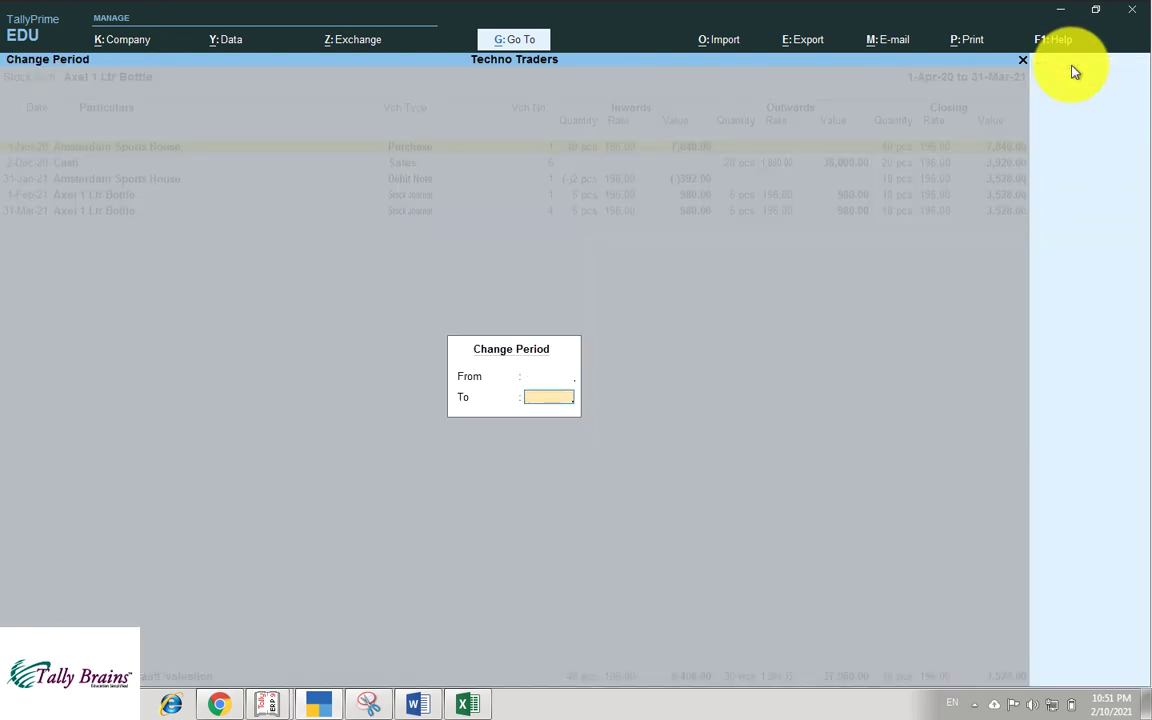
key(Return)
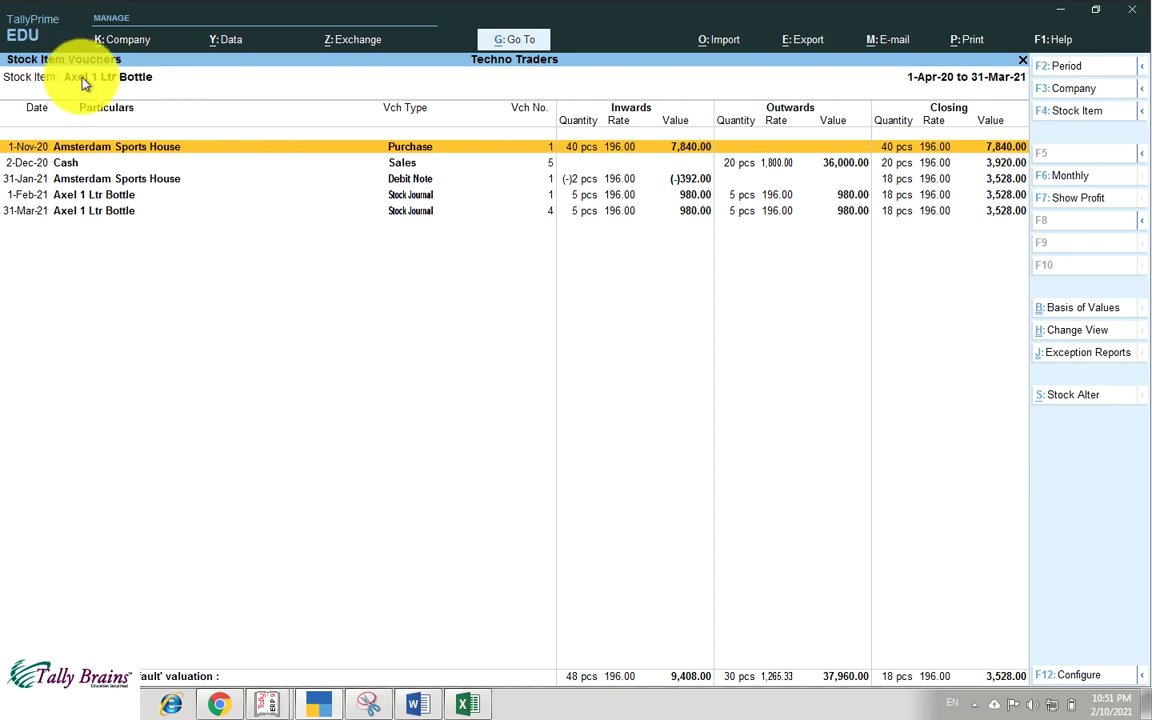
- Switch the Stock Item Vouchers report to LG Air Conditioner 2TON
click(1098, 122)
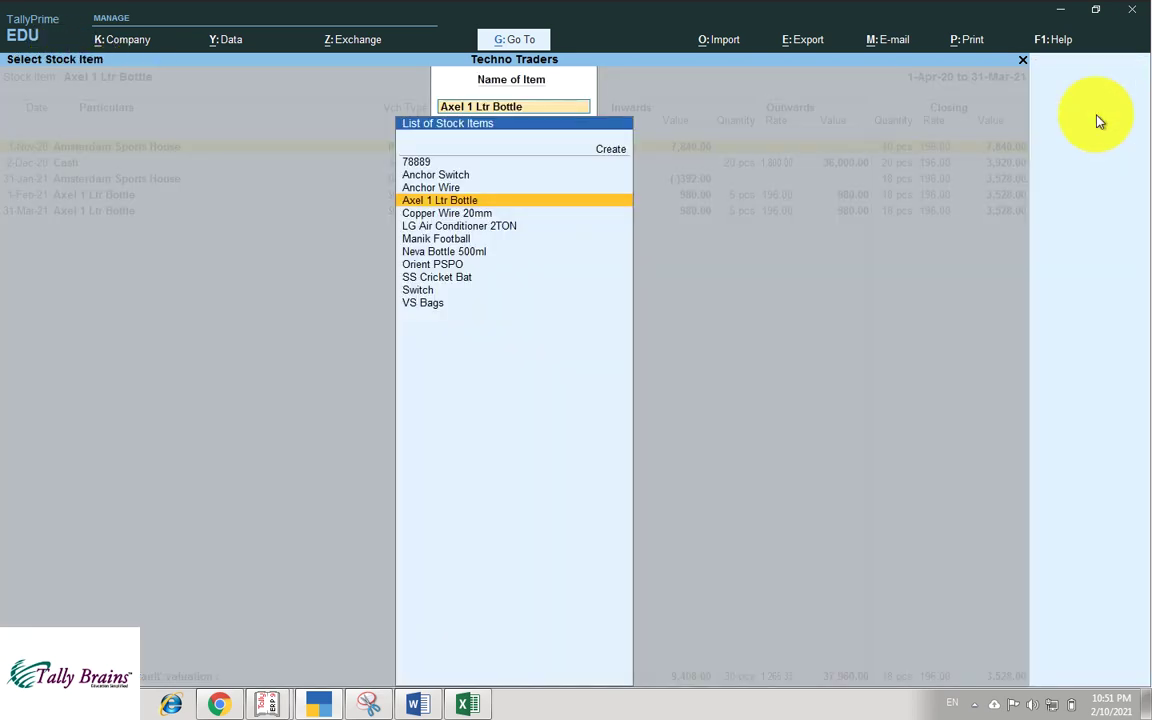
key(Down)
key(Down)
key(Return)
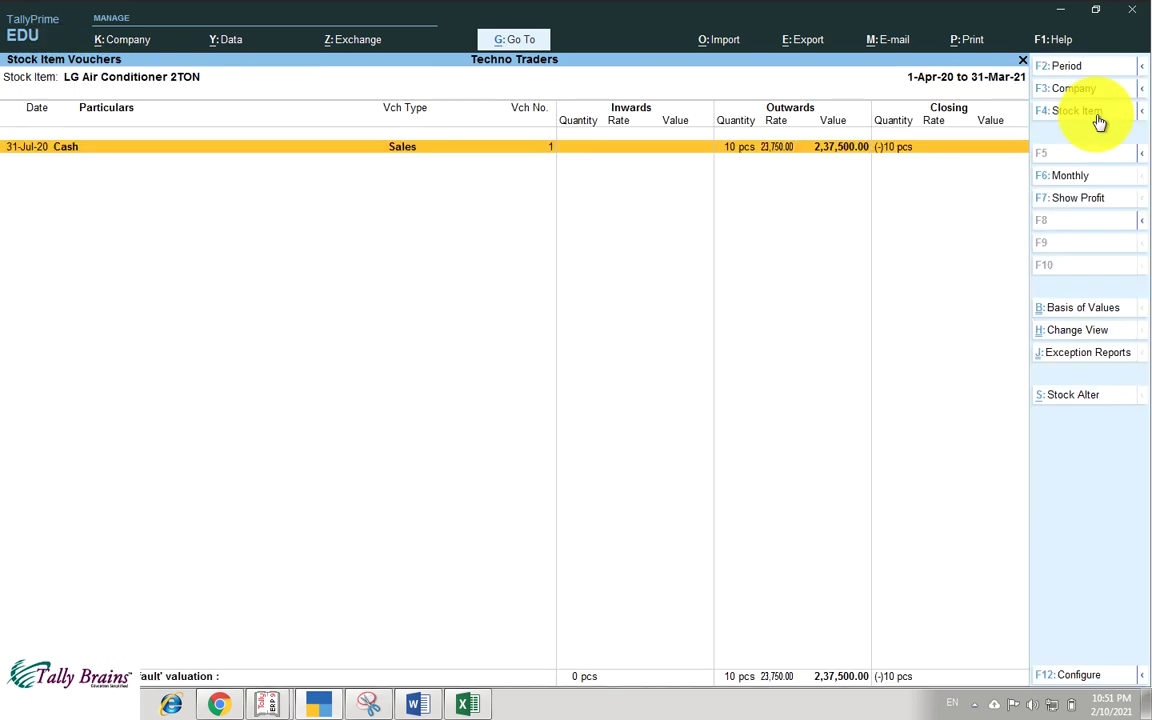
- Go back through the Axel 1 Ltr Bottle vouchers month by month, from February 2021 to July 2020
key(Escape)
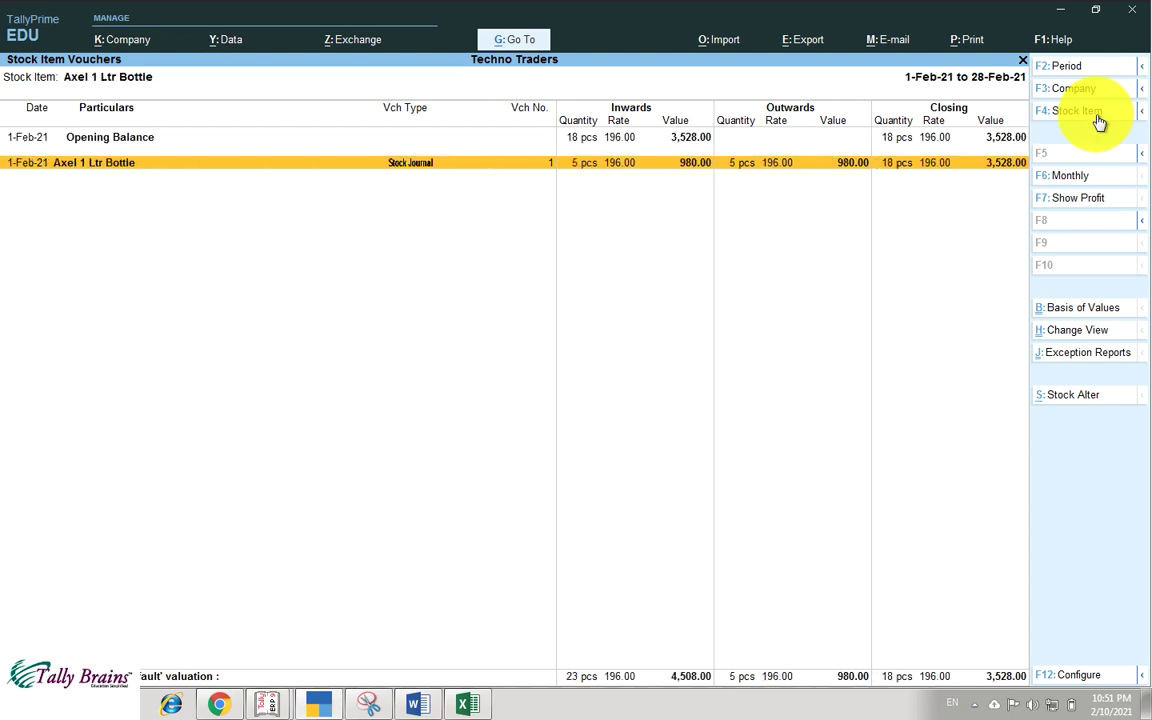
key(Escape)
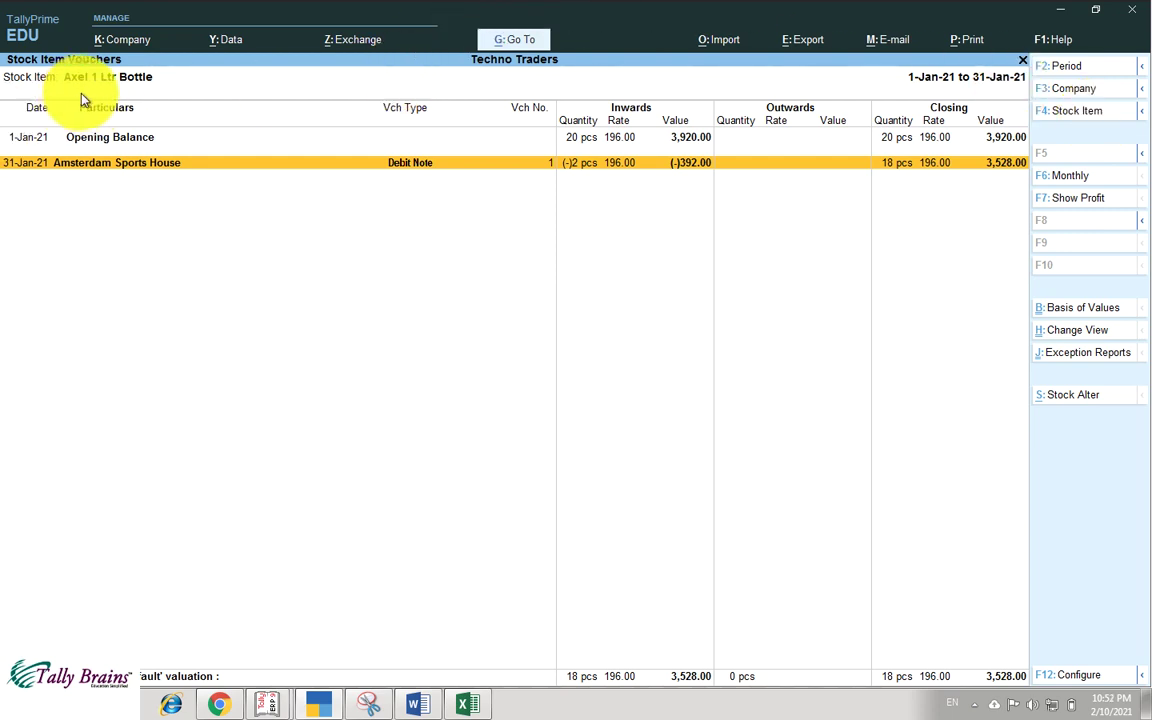
key(Escape)
key(Escape)
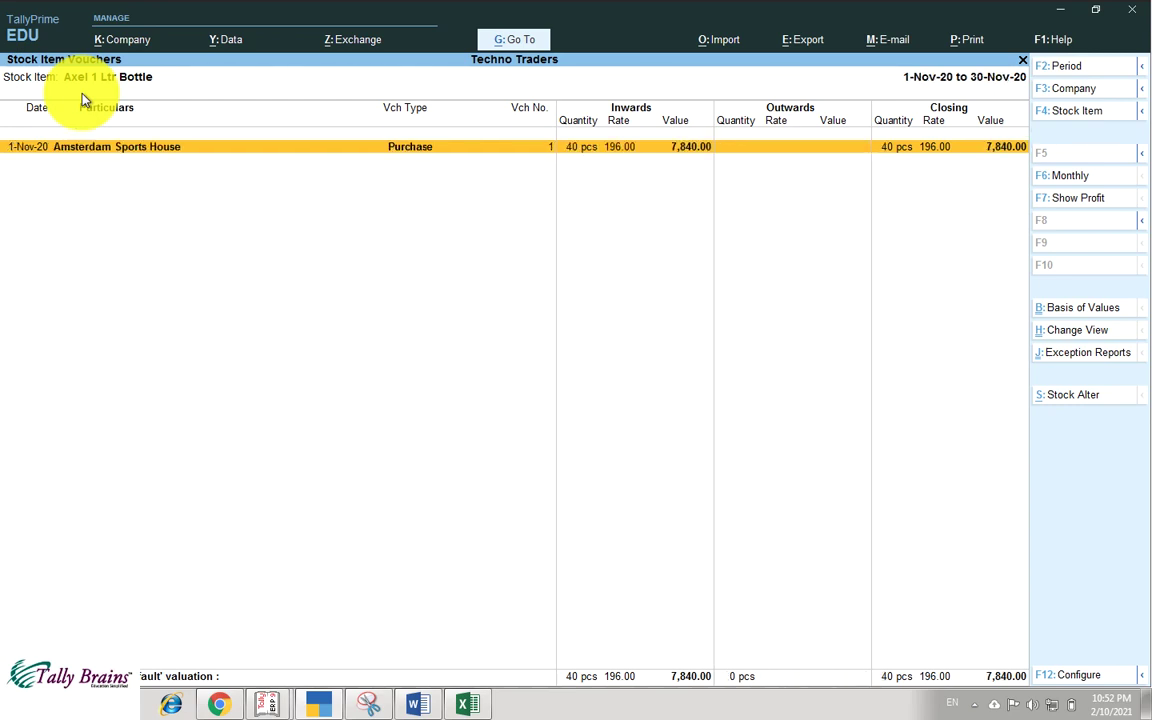
key(Escape)
key(Escape)
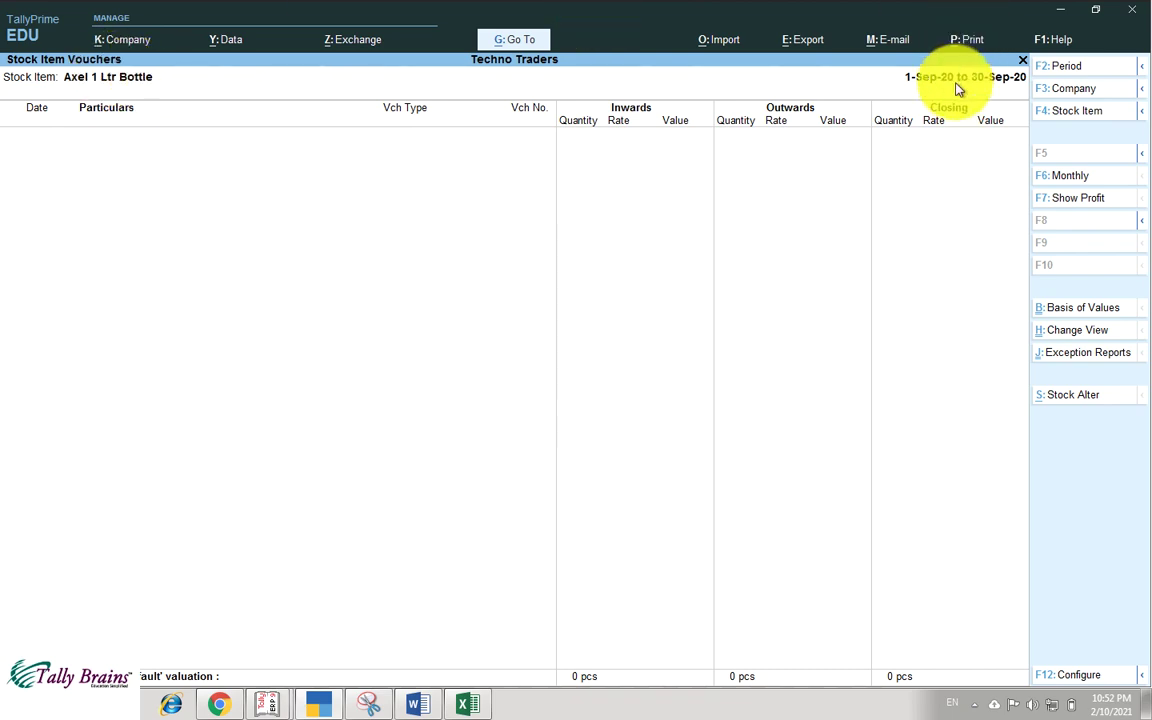
key(Escape)
key(Escape)
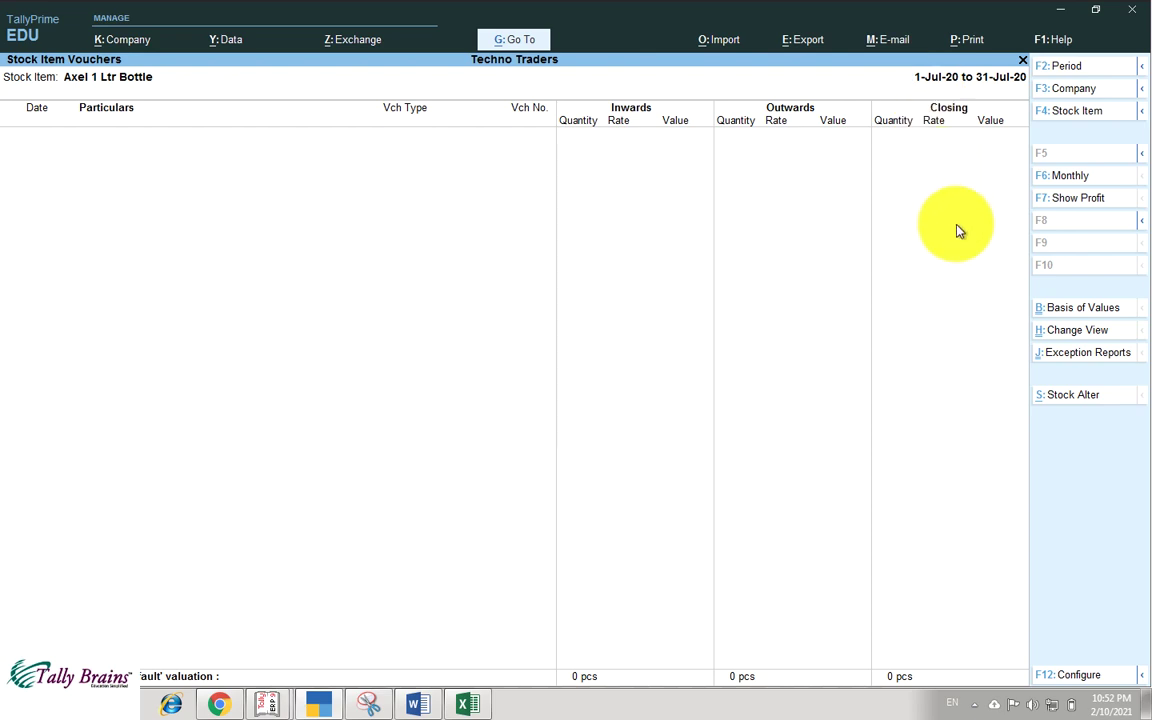
- Leave the Axel 1 Ltr Bottle vouchers and monthly summary and return to the Gateway of Tally
key(Escape)
key(Escape)
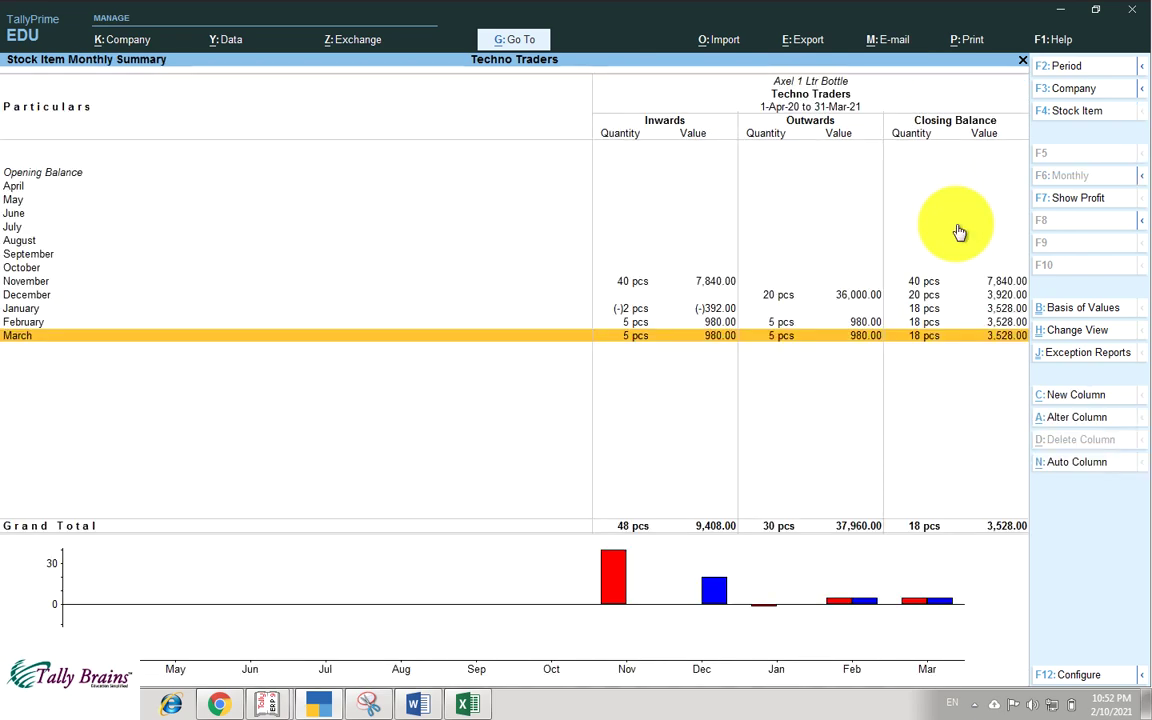
key(Escape)
key(Escape)
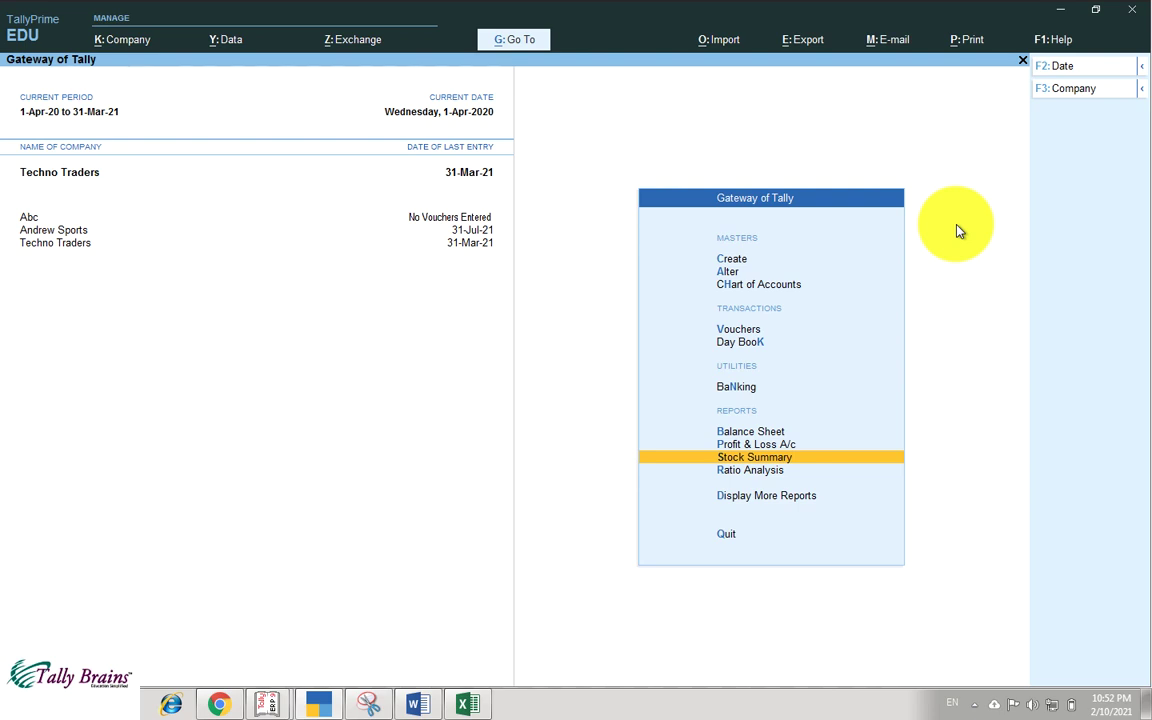
- View the report categories under Display More Reports and return to the Gateway of Tally
key(Down)
key(Down)
key(Return)
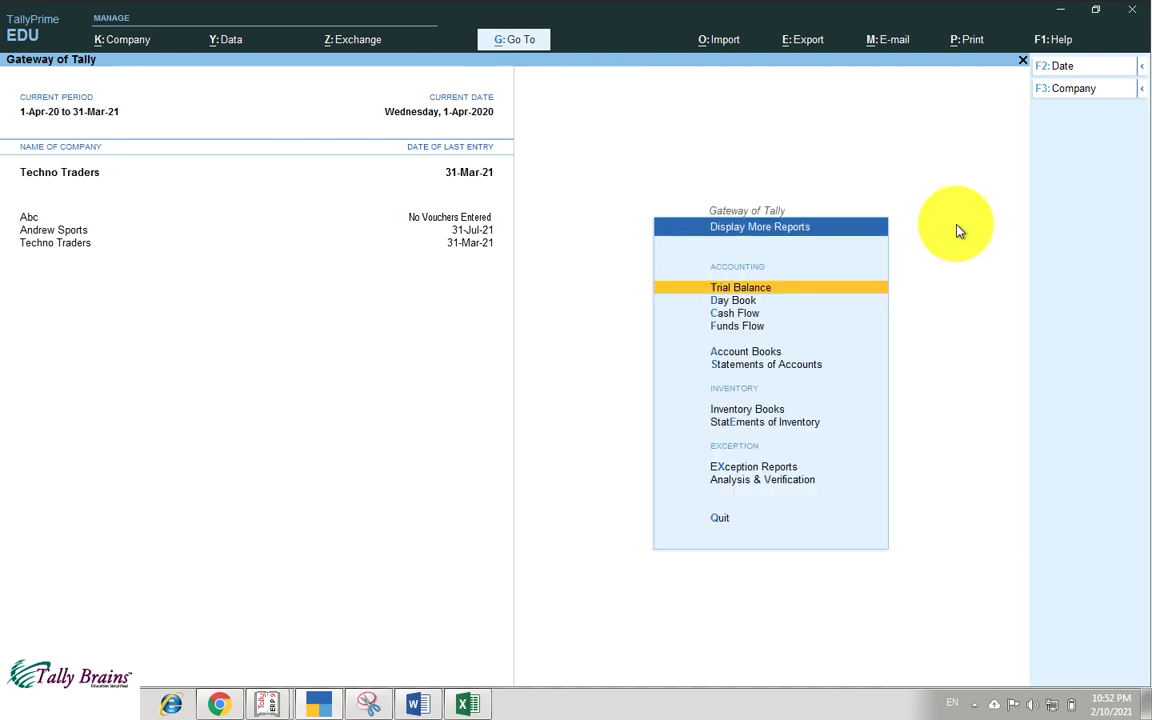
key(Escape)
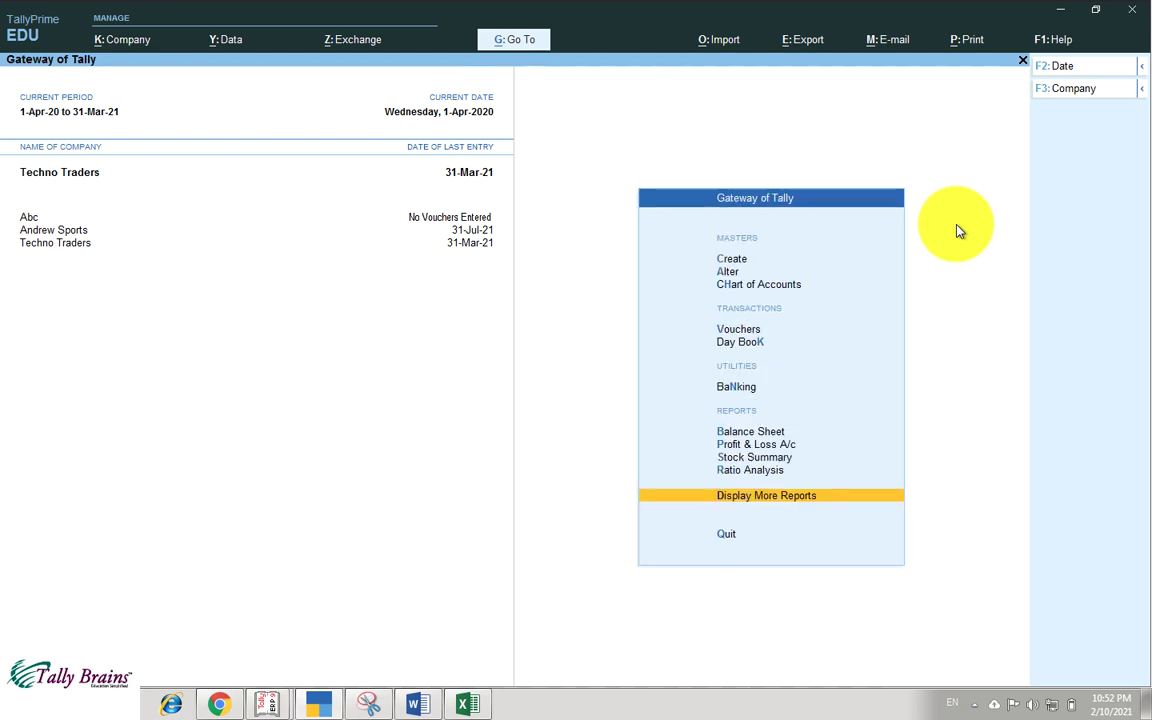